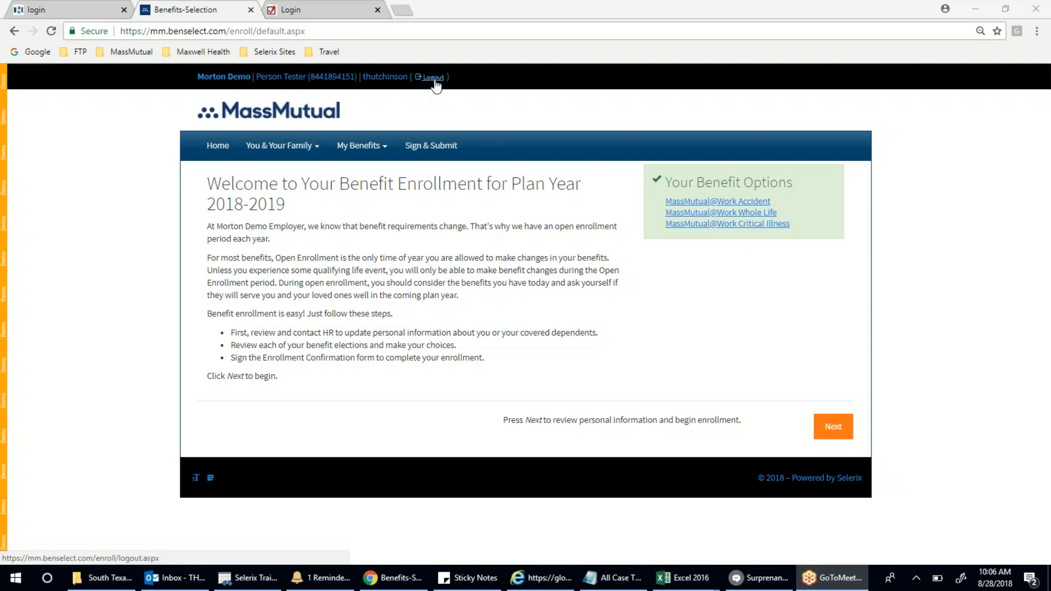
- Log out of the employee's enrollment session, then out of the admin site
left_click(432, 77)
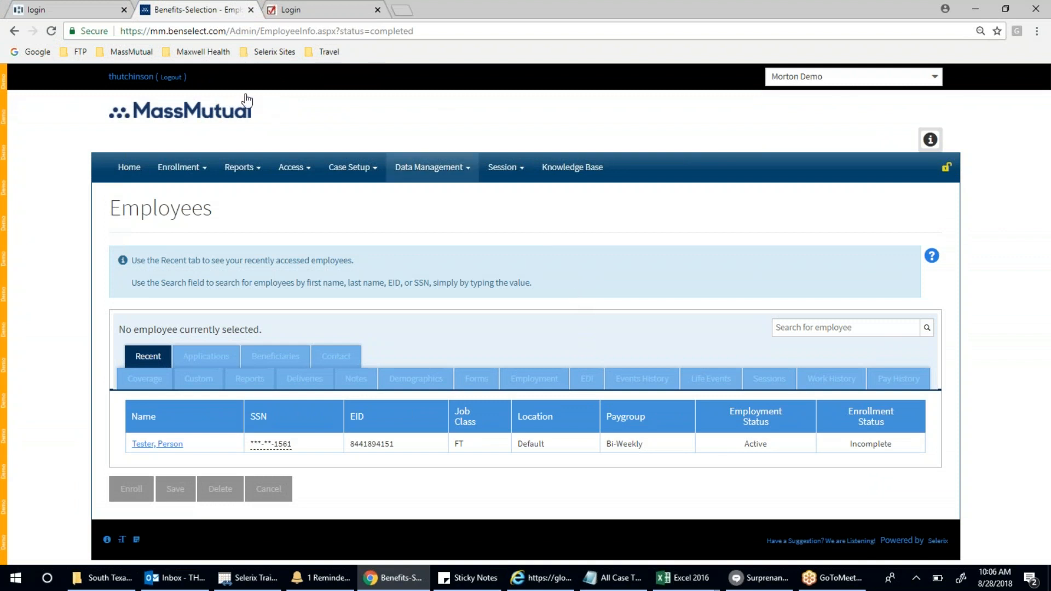
left_click(191, 76)
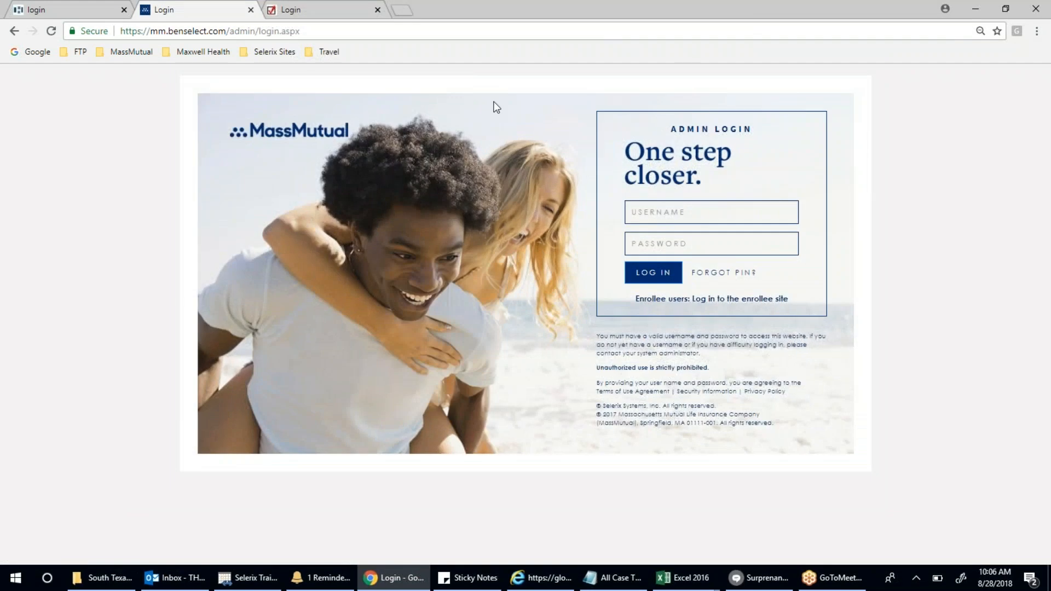
- Sign in with the admin username and password and dismiss the unlocked-case warning
left_click(659, 212)
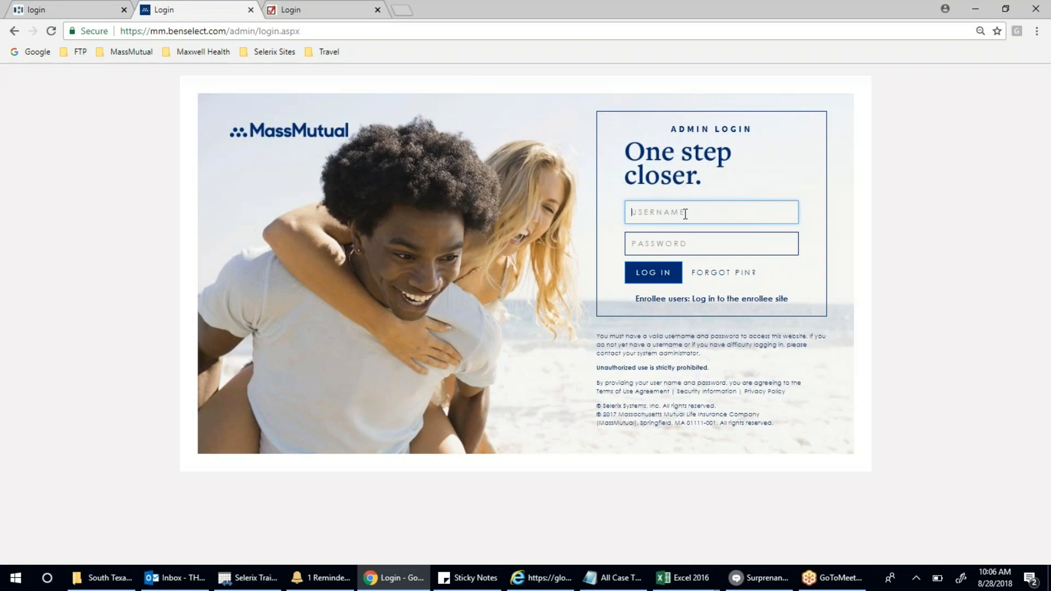
key("Tab")
type("**")
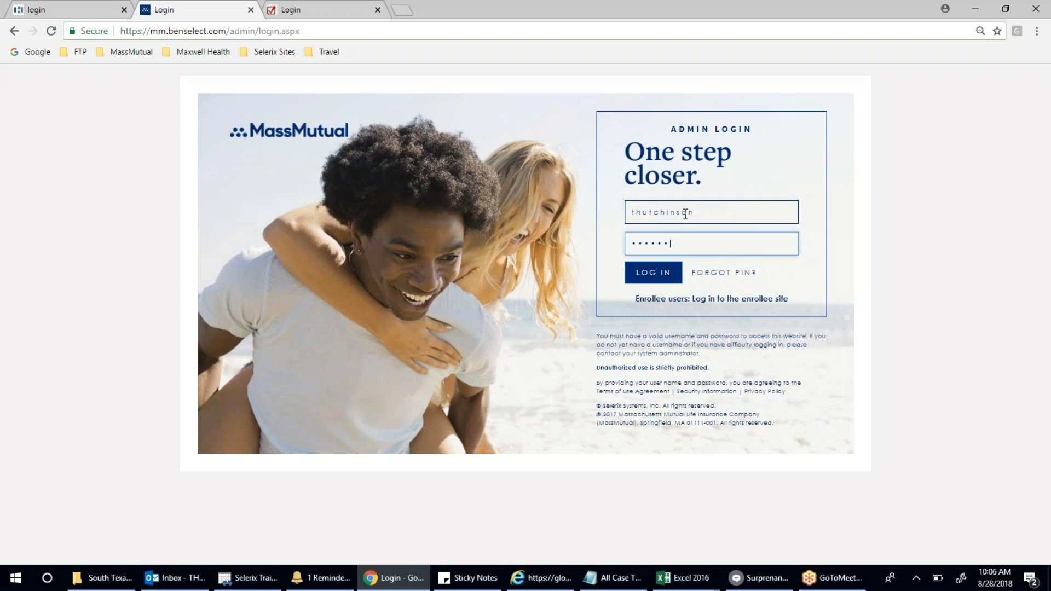
key("Return")
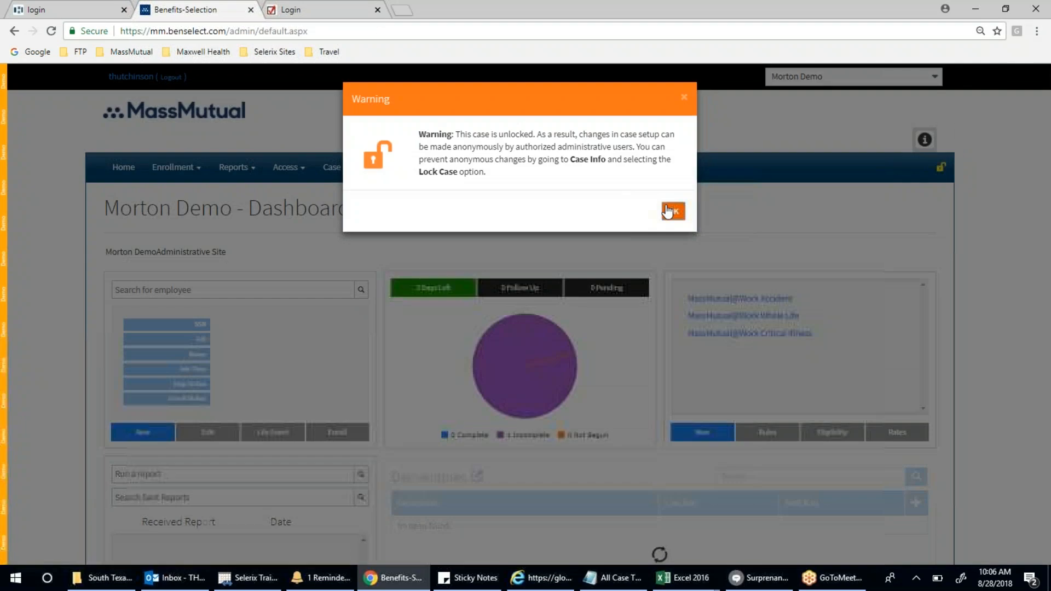
left_click(674, 208)
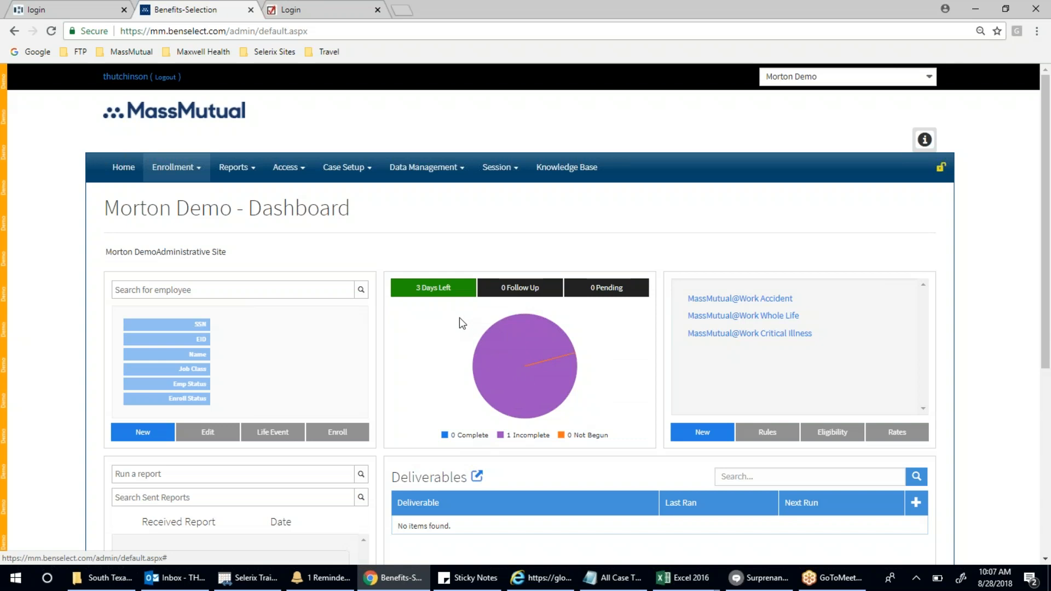
- Open the Enrollment menu on the Morton Demo dashboard
left_click(177, 169)
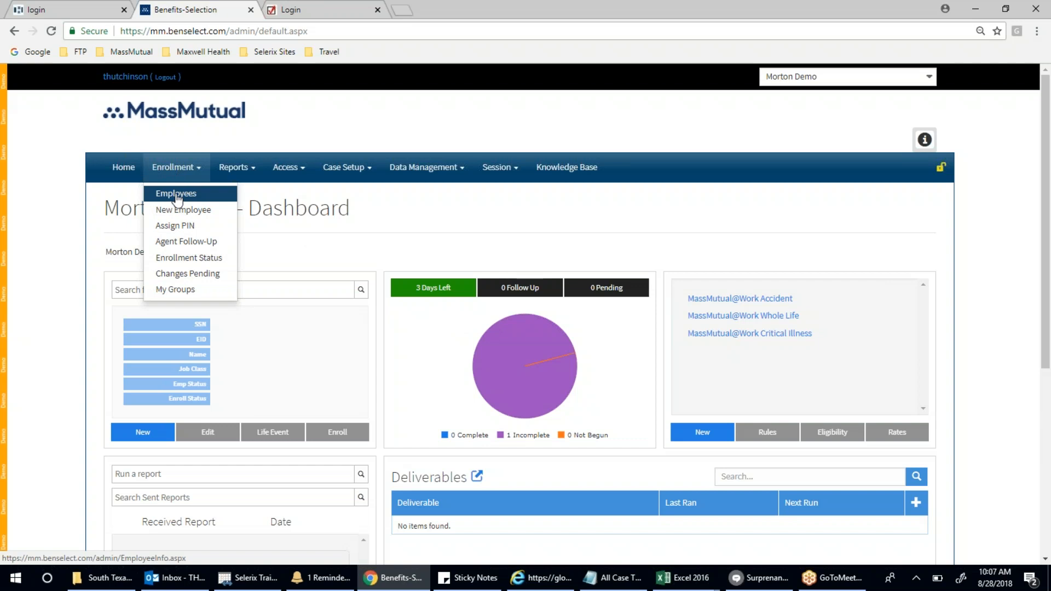
- Go to Enrollment > Employees and search for 'test'
left_click(176, 195)
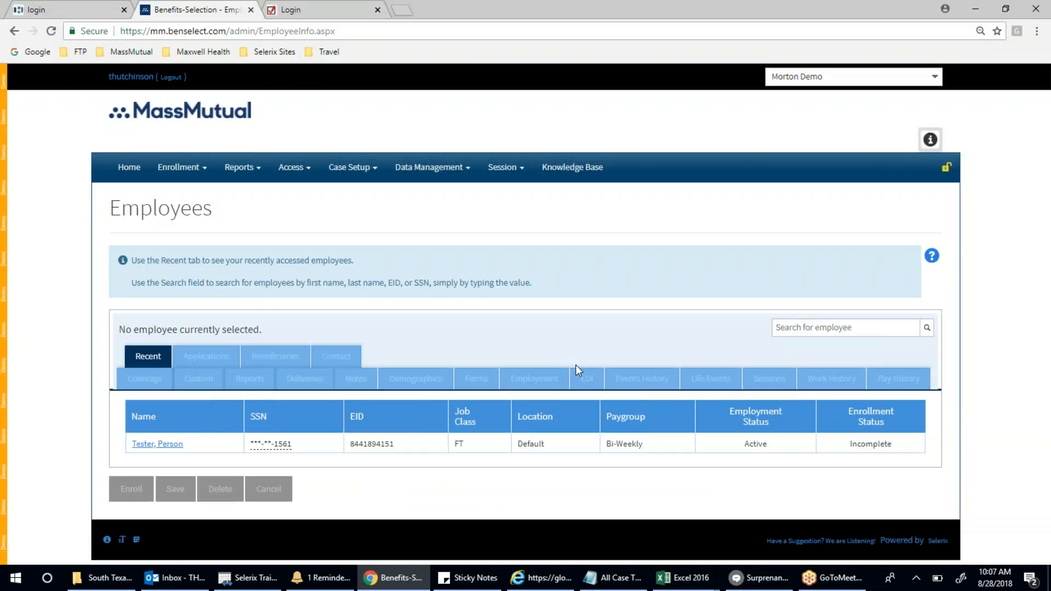
left_click(796, 329)
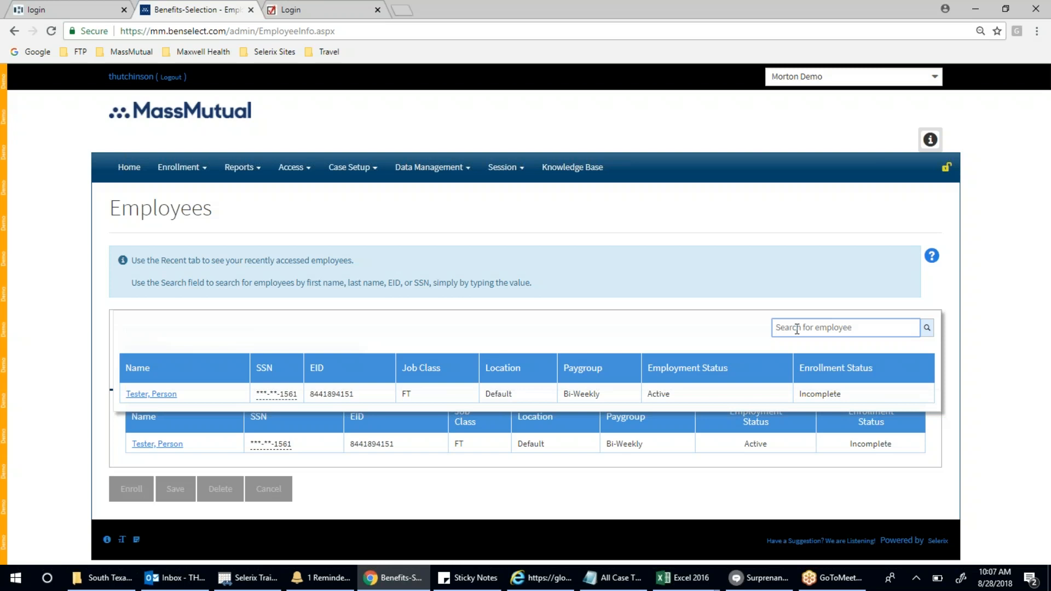
type("test")
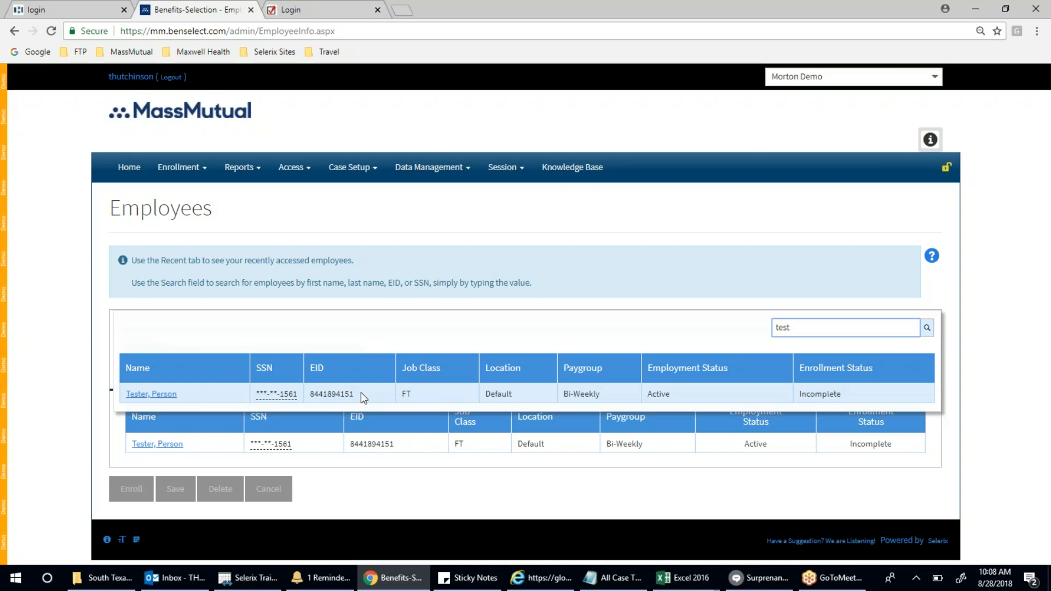
- Open the test employee's record and start an enrollment from the Employment tab
left_click(159, 395)
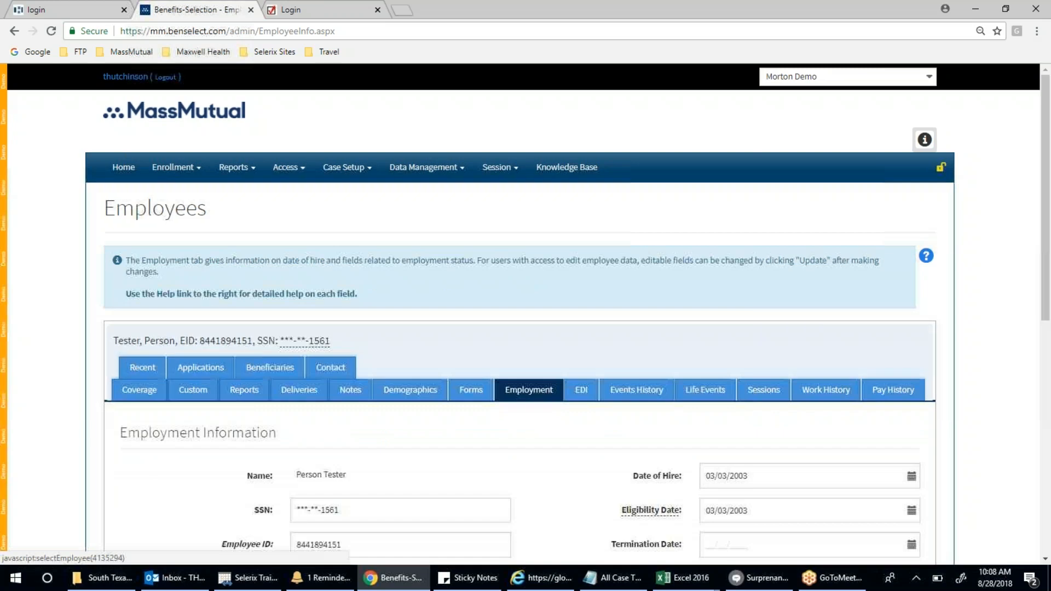
scroll(157, 393, "down", 5)
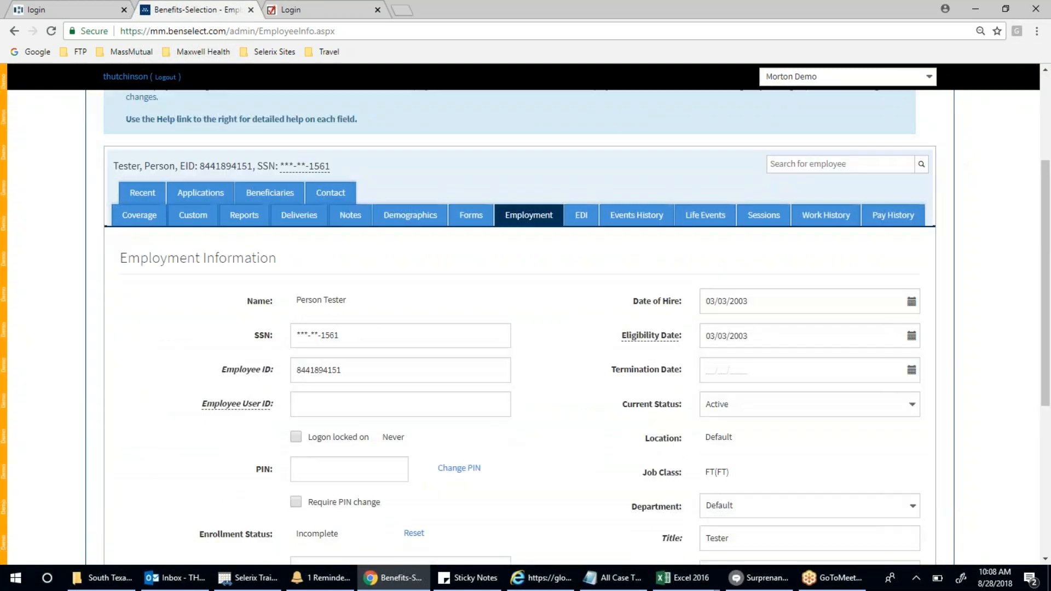
scroll(520, 328, "down", 2)
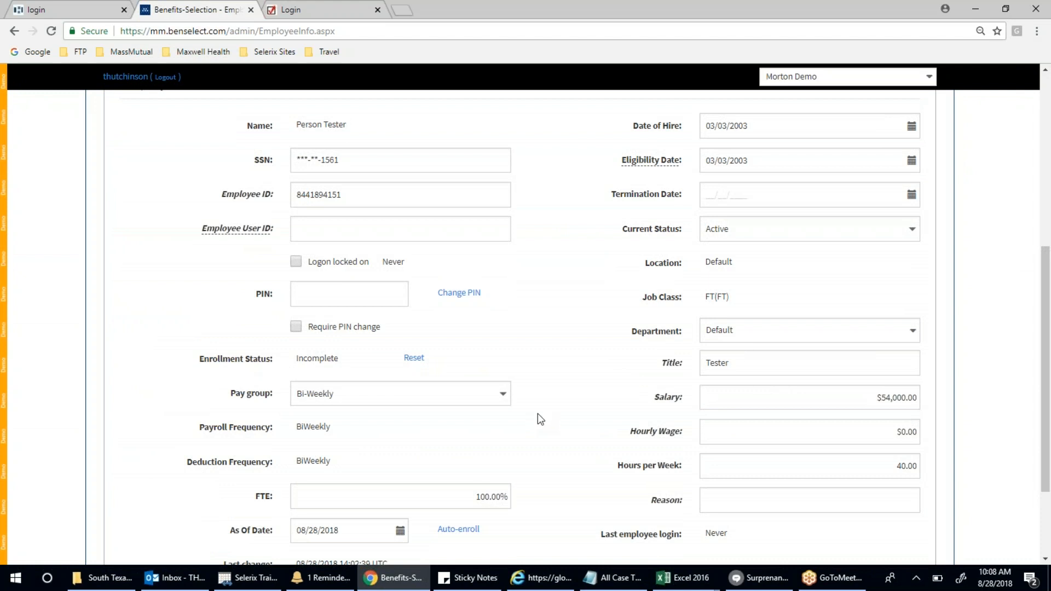
scroll(538, 415, "down", 2)
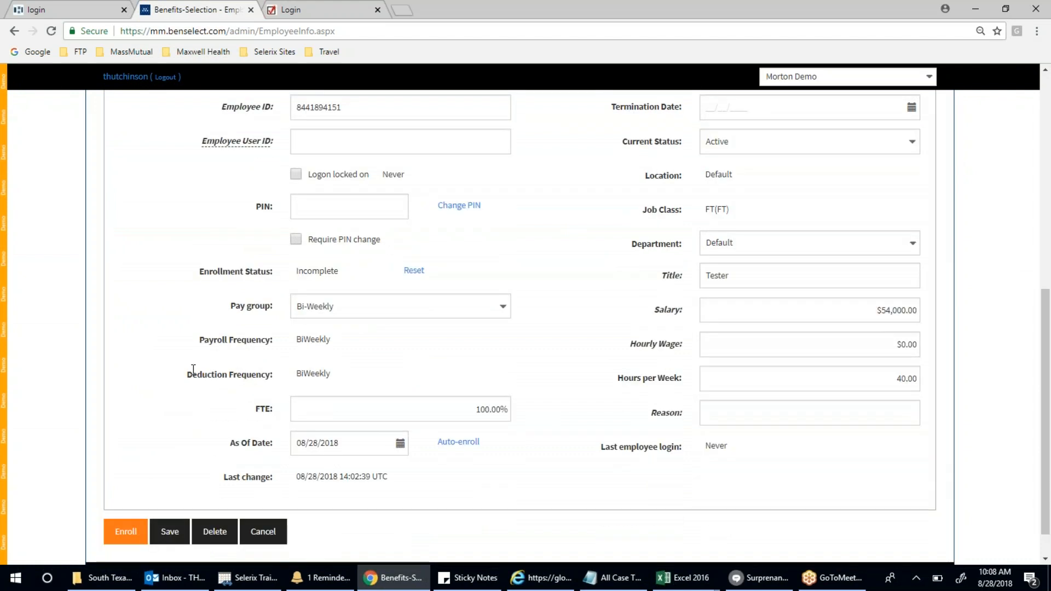
left_click(127, 534)
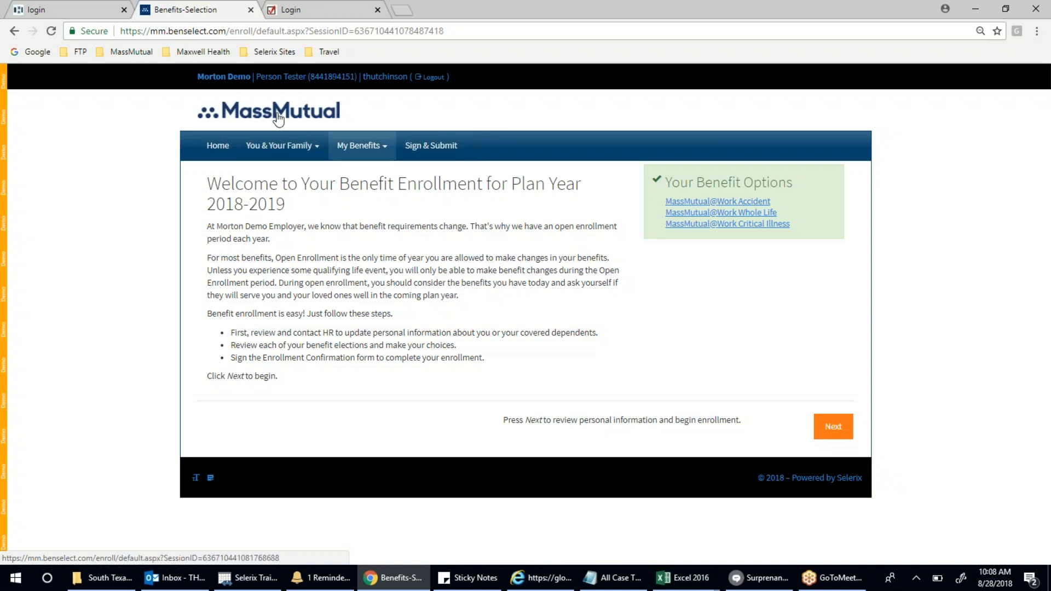
- Move on to Personal Information and clear the existing Home Phone number
left_click(839, 433)
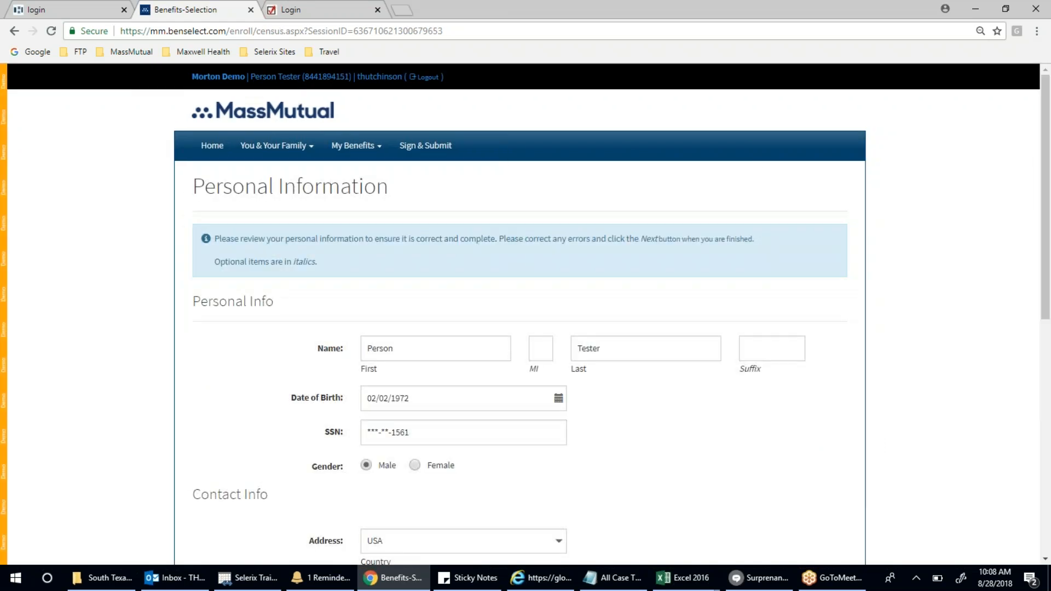
scroll(525, 329, "down", 3)
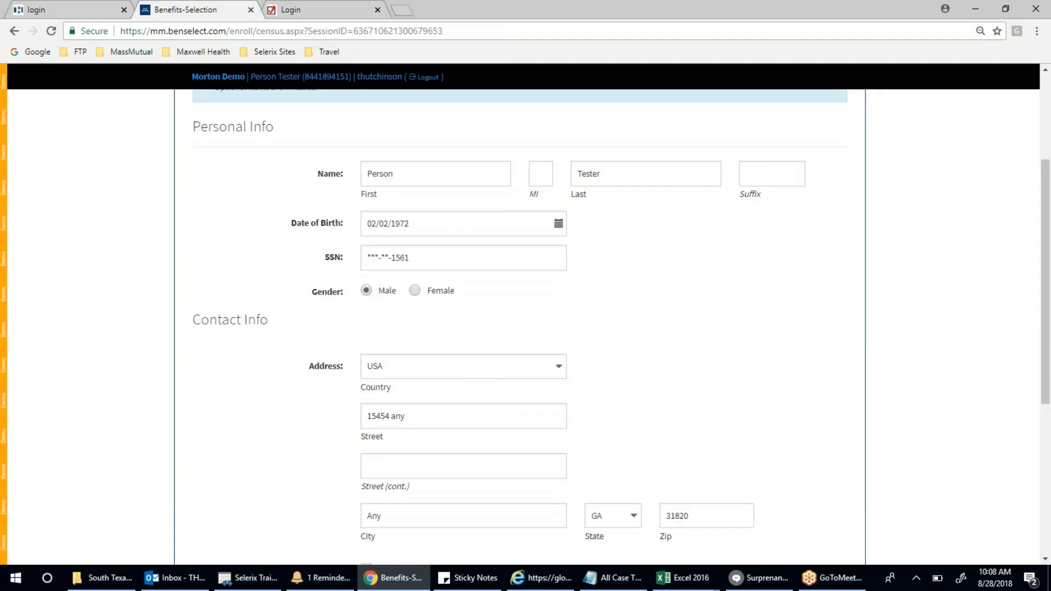
scroll(525, 329, "down", 5)
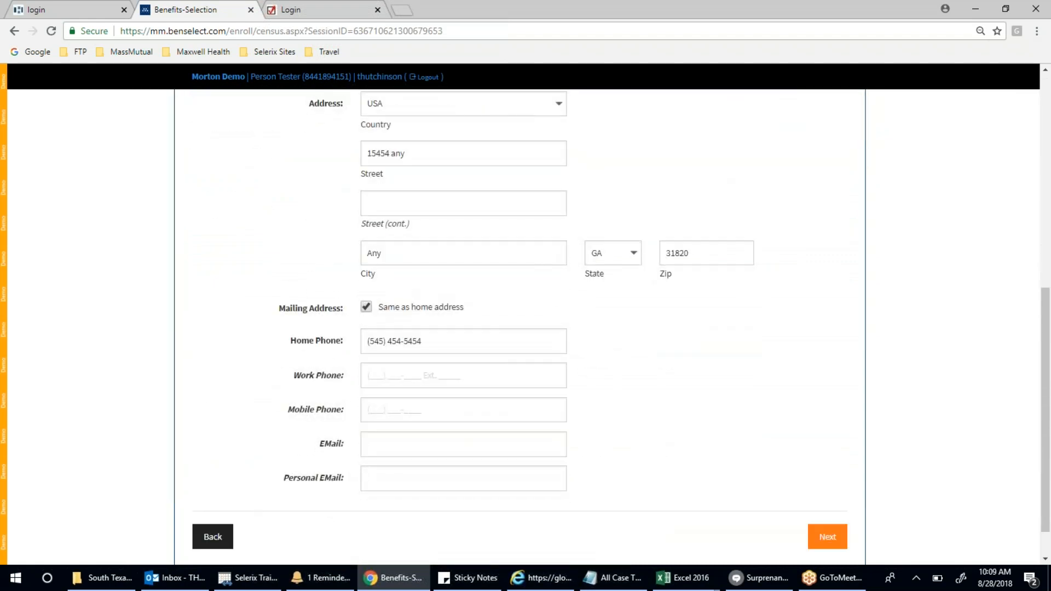
left_click(501, 343)
key("BackSpace")
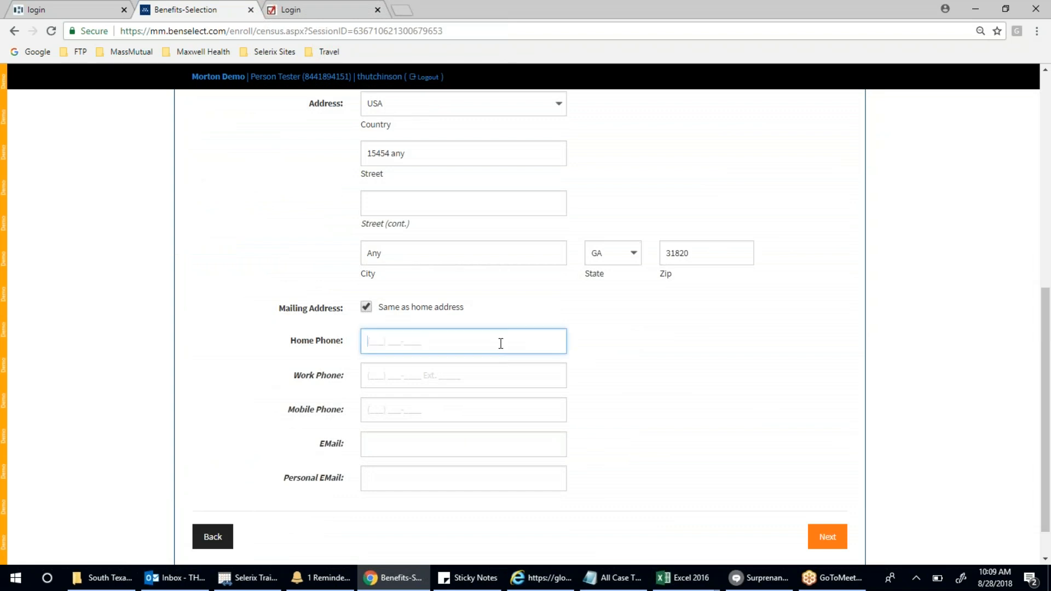
key("Tab")
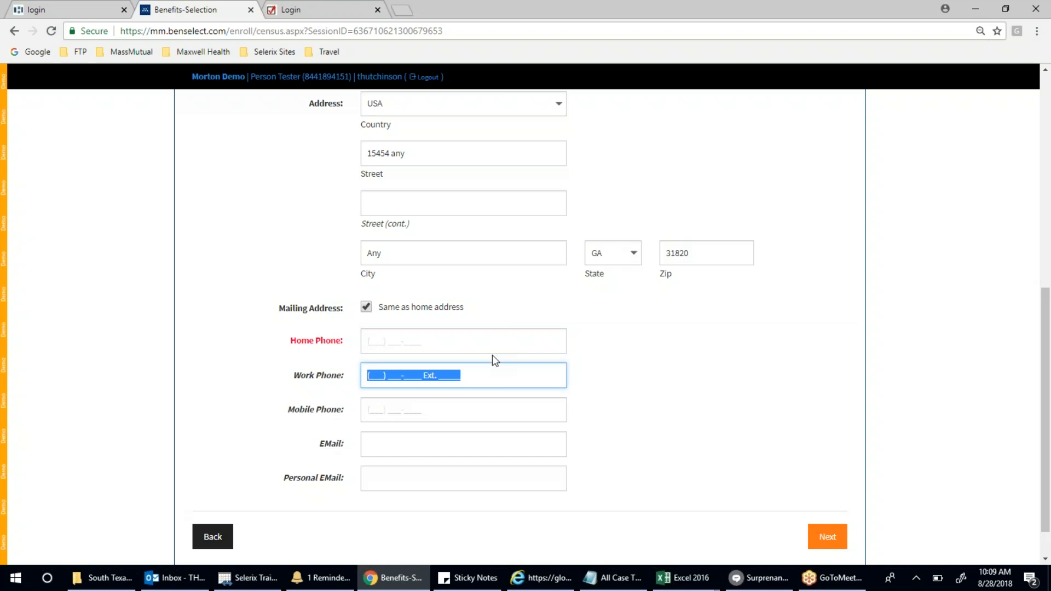
left_click(496, 347)
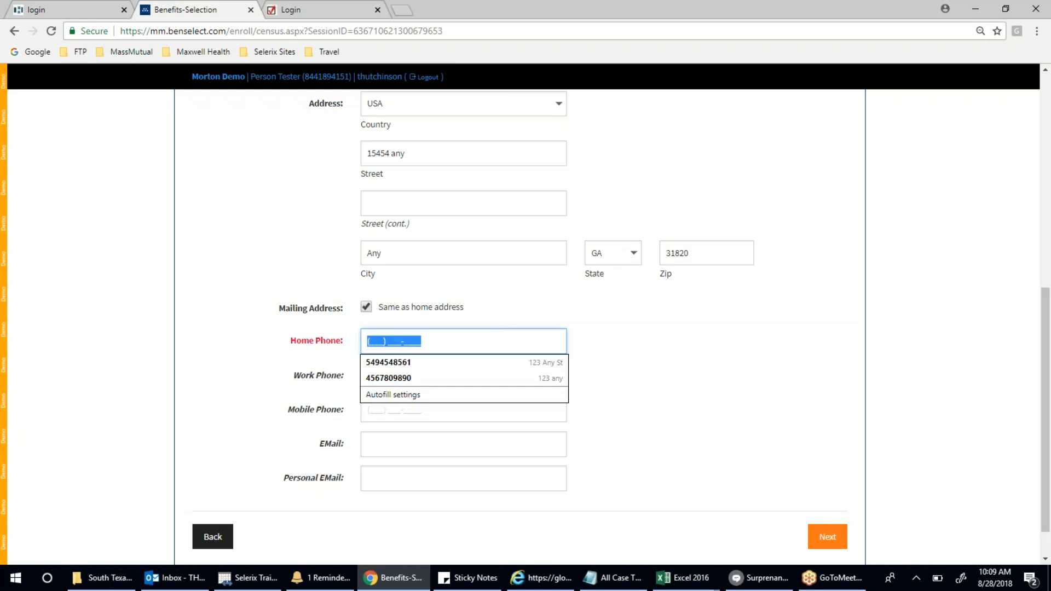
left_click(302, 344)
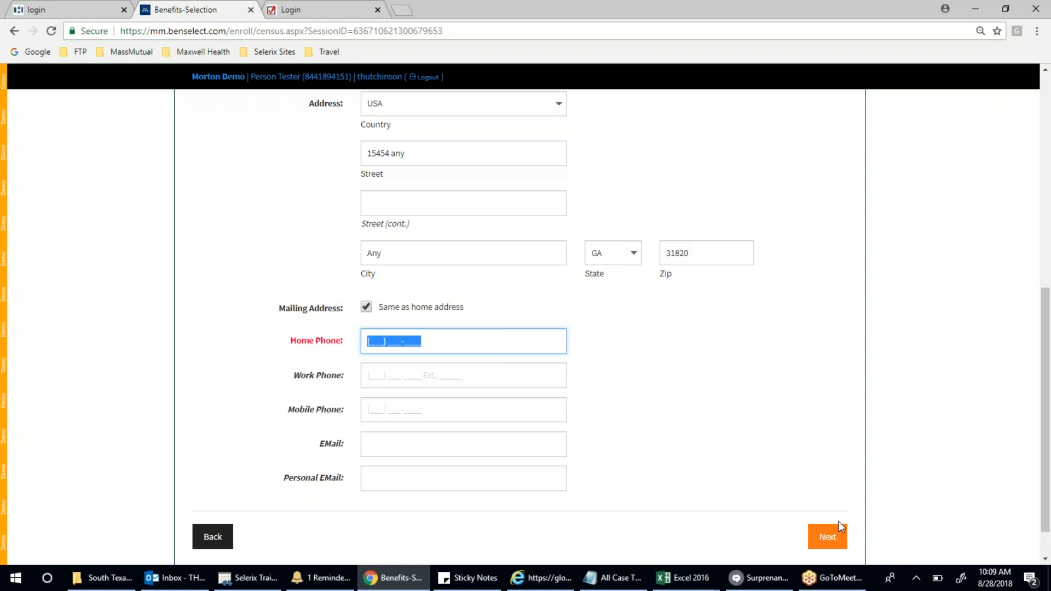
- Trigger the missing home phone error and enter a new home phone number
left_click(828, 537)
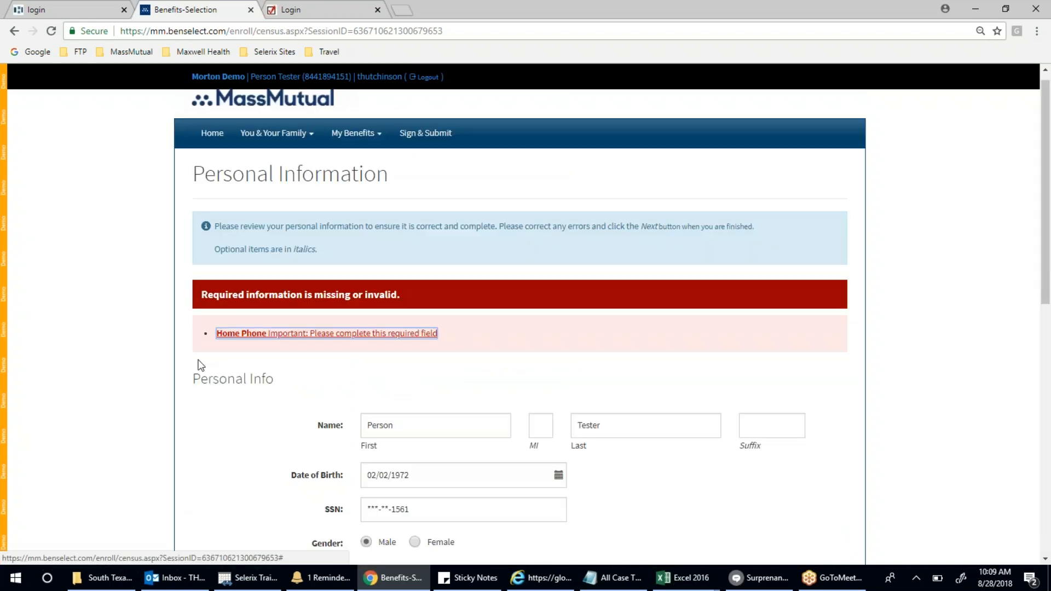
left_click(244, 336)
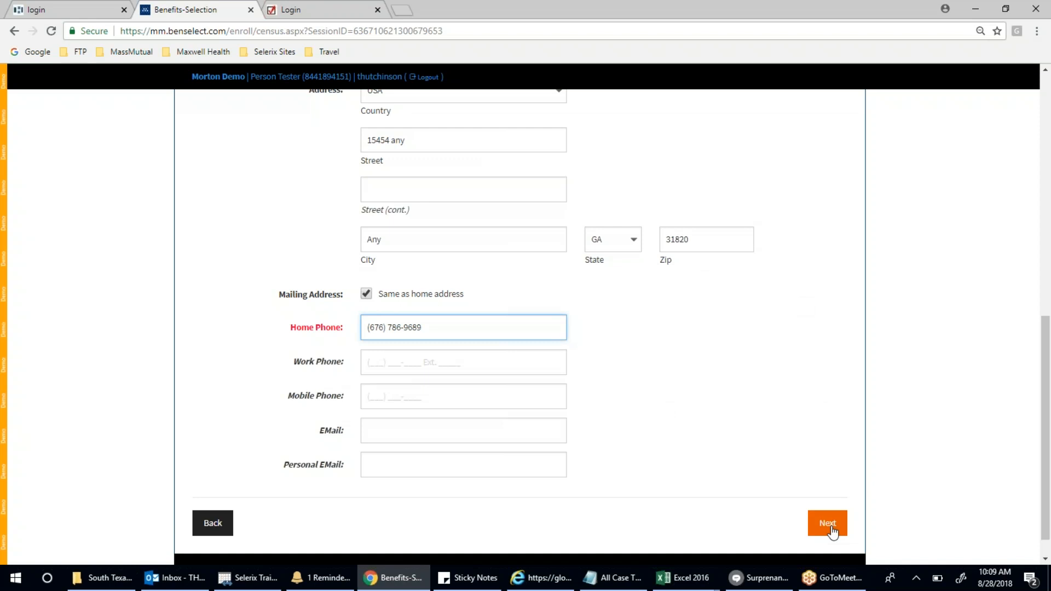
- Save the personal information and continue to the Dependents page
left_click(831, 530)
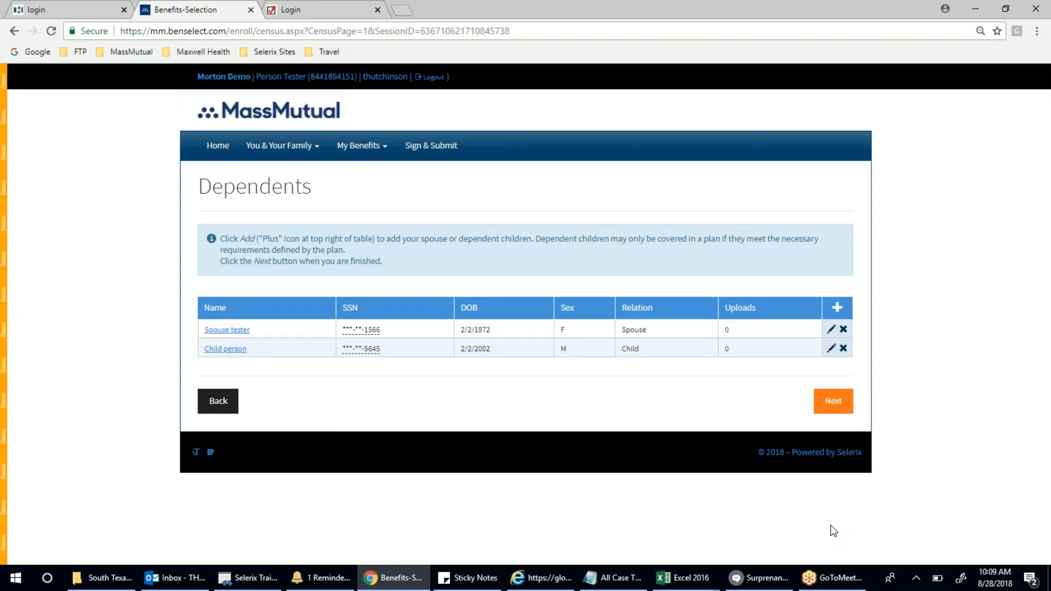
- Start adding a new Child dependent, then cancel the unfinished entry
left_click(838, 309)
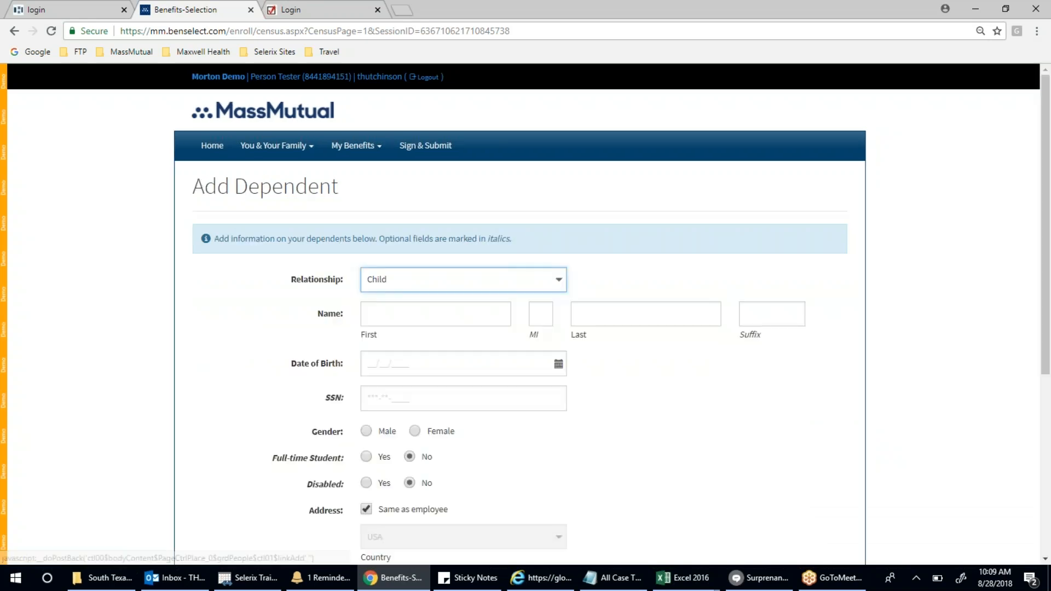
left_click(562, 286)
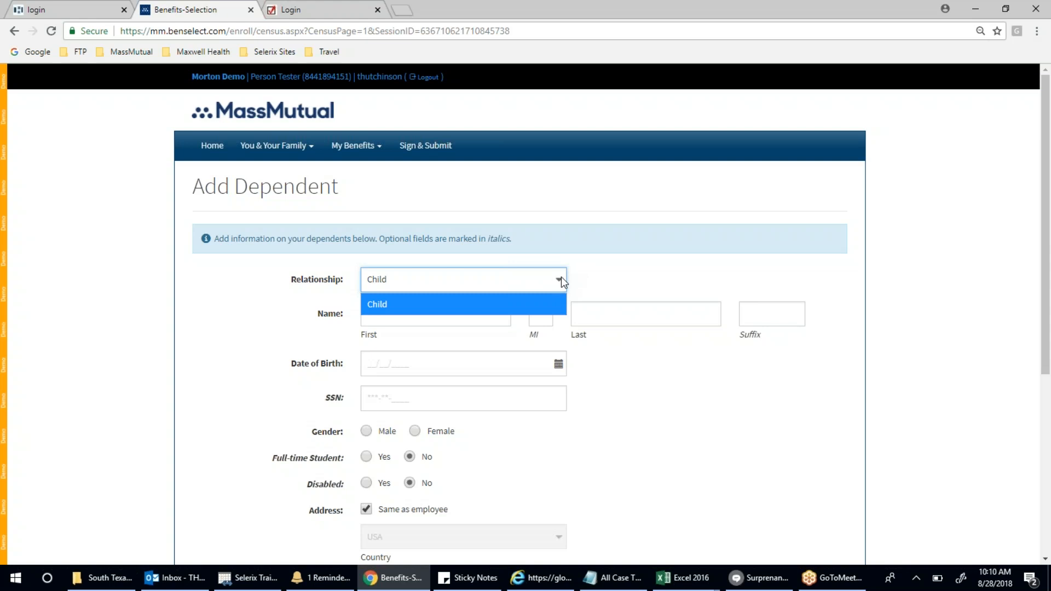
left_click(591, 284)
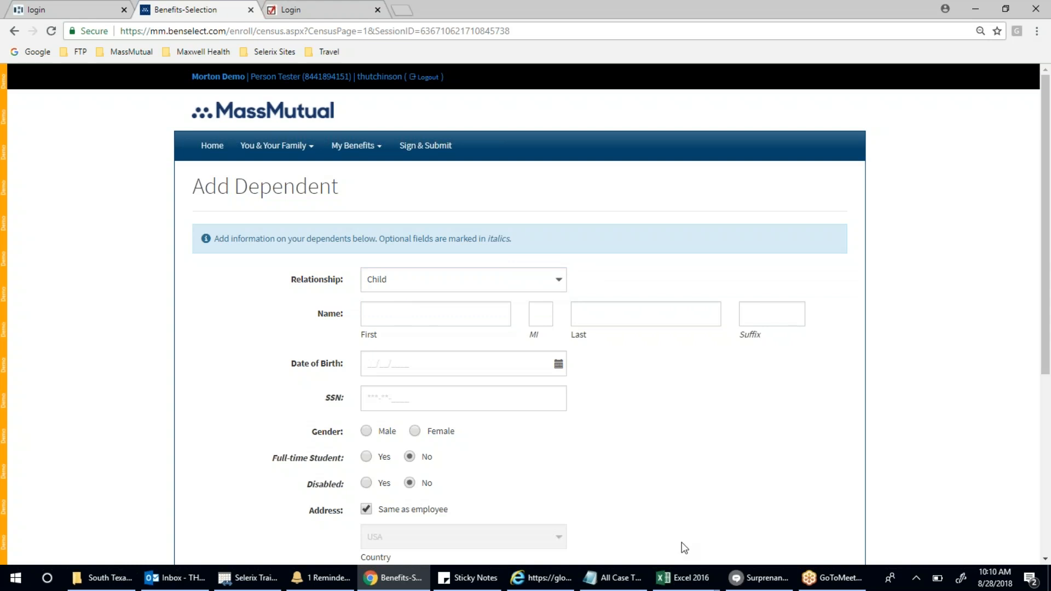
scroll(685, 548, "down", 3)
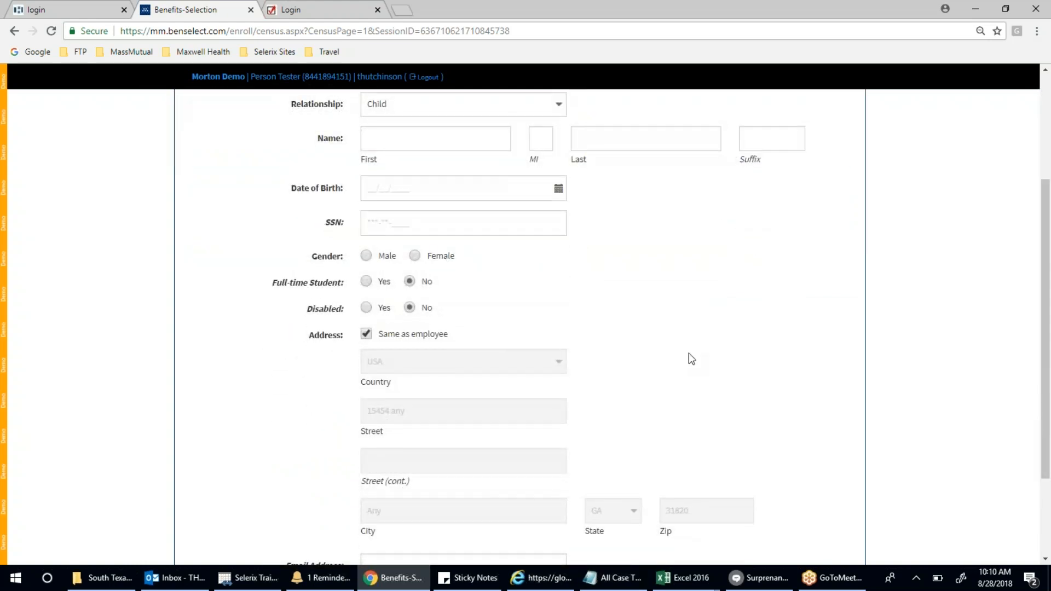
scroll(689, 358, "down", 2)
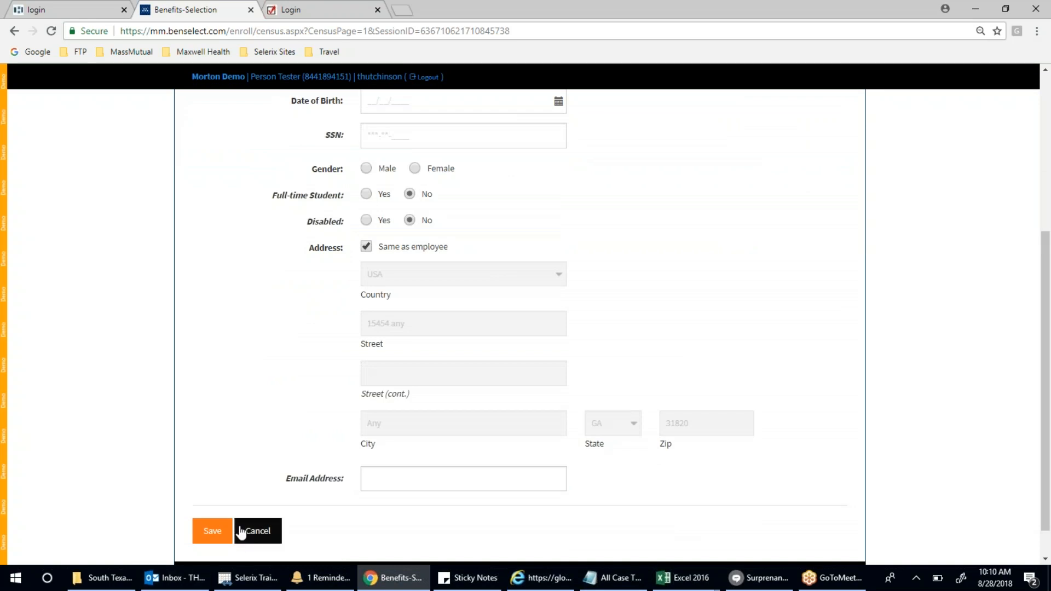
left_click(265, 536)
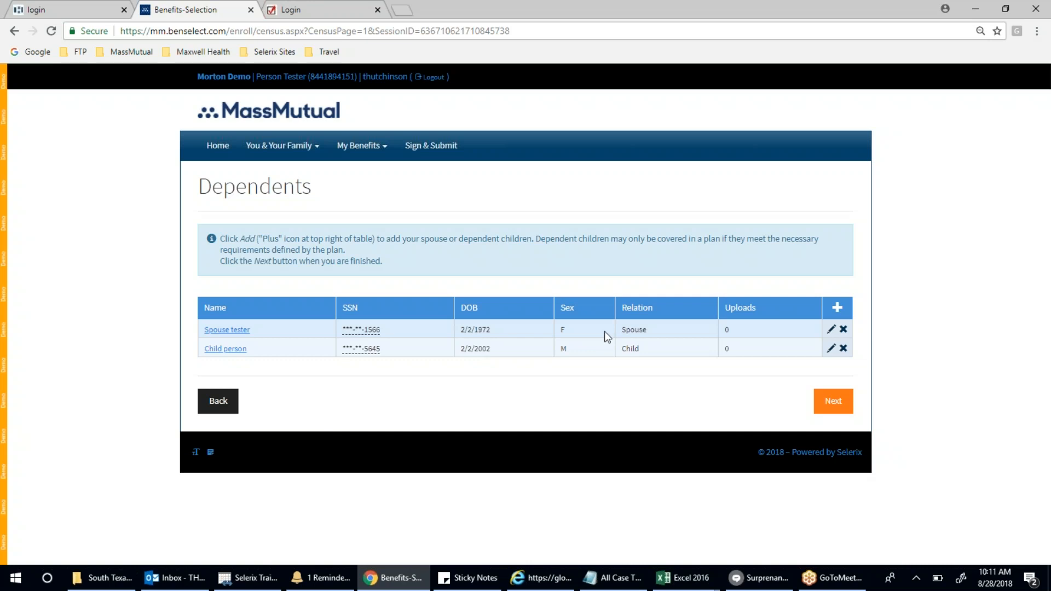
- Continue to My Benefits to view the three plans, then return to Dependents via You & Your Family
left_click(834, 402)
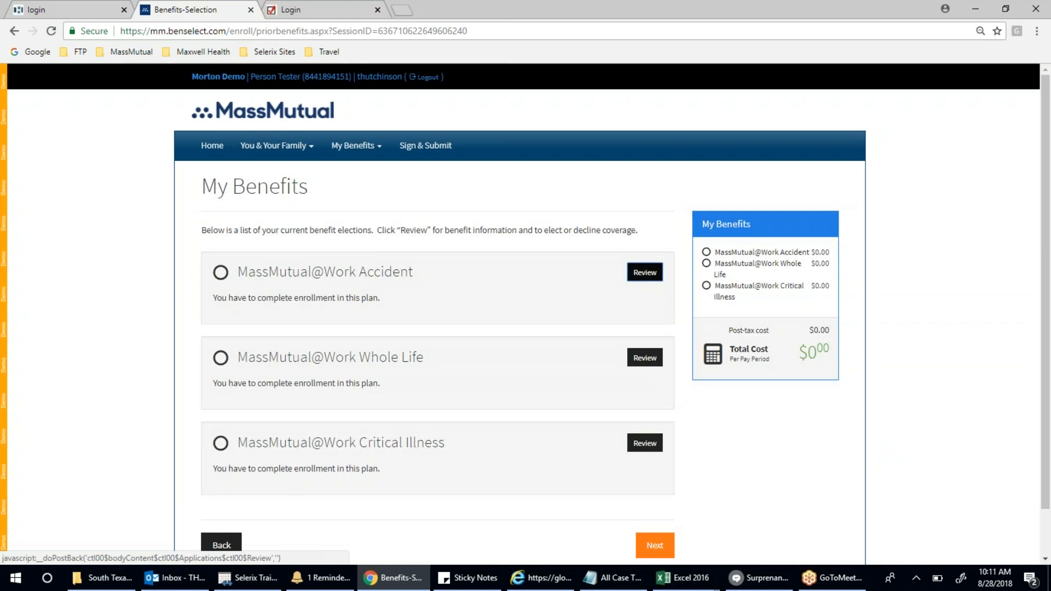
scroll(752, 385, "down", 1)
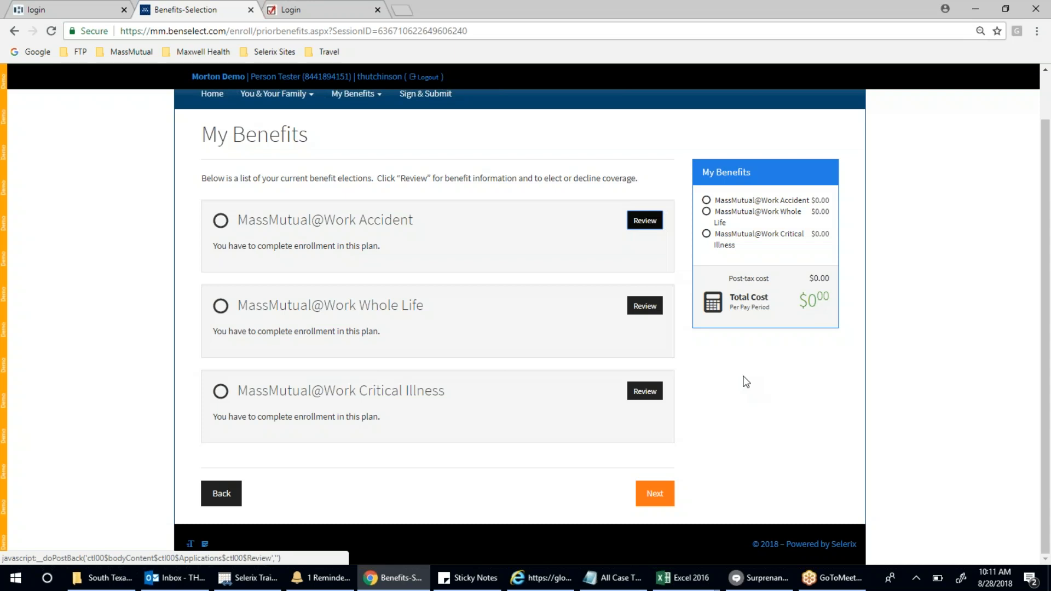
scroll(783, 432, "up", 1)
scroll(783, 433, "up", 1)
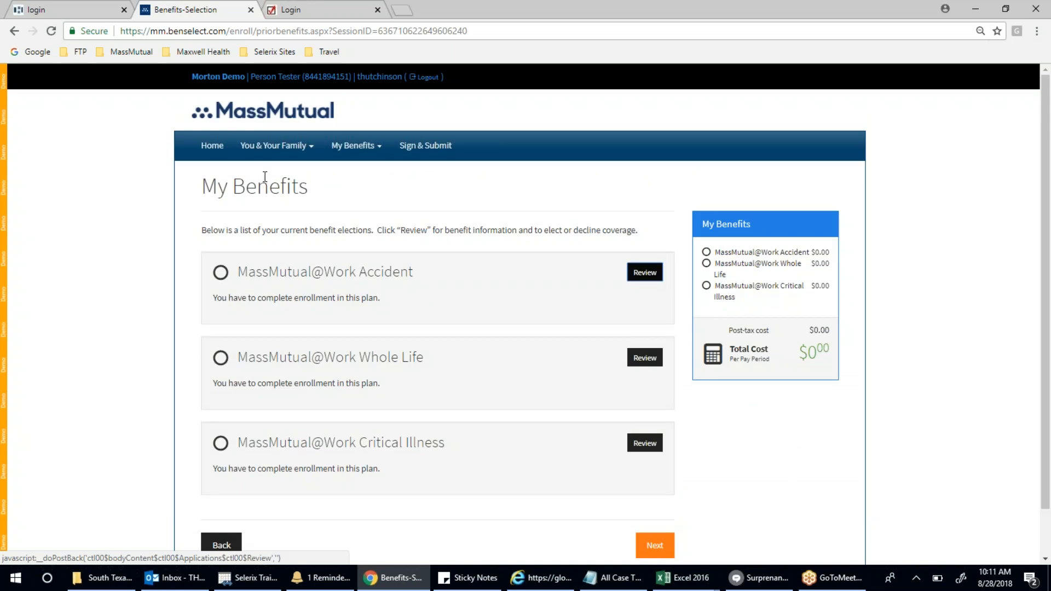
left_click(285, 147)
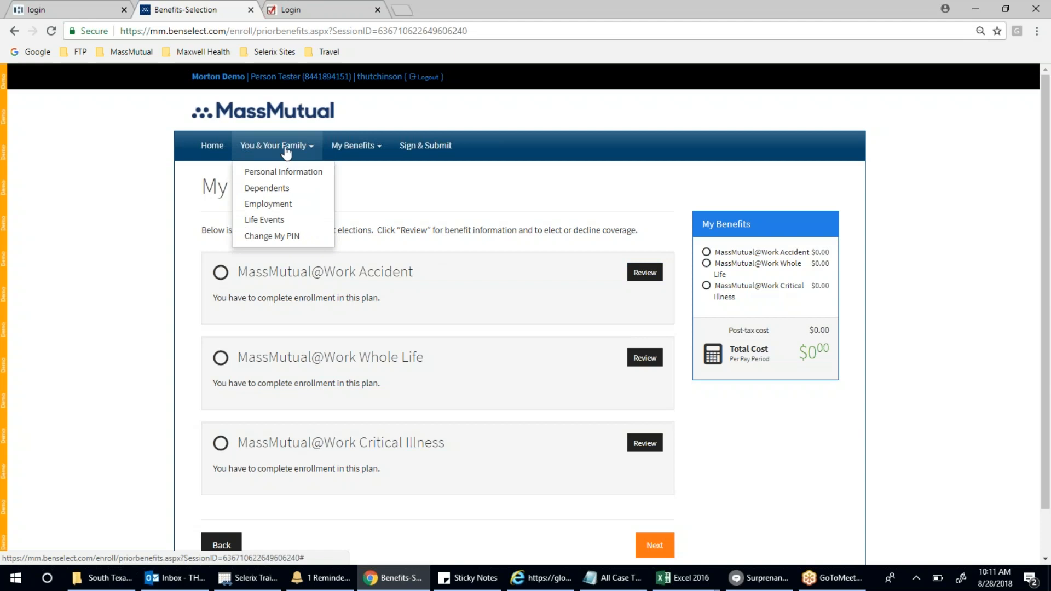
left_click(284, 189)
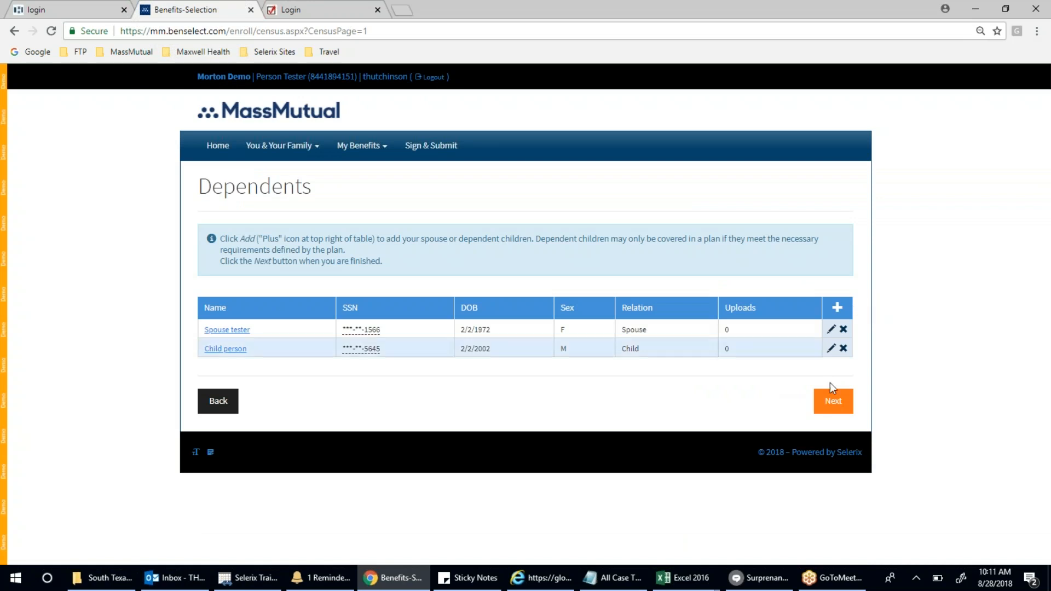
- Continue to My Benefits, where Accident, Whole Life and Critical Illness plans await enrollment at $0.00
left_click(832, 406)
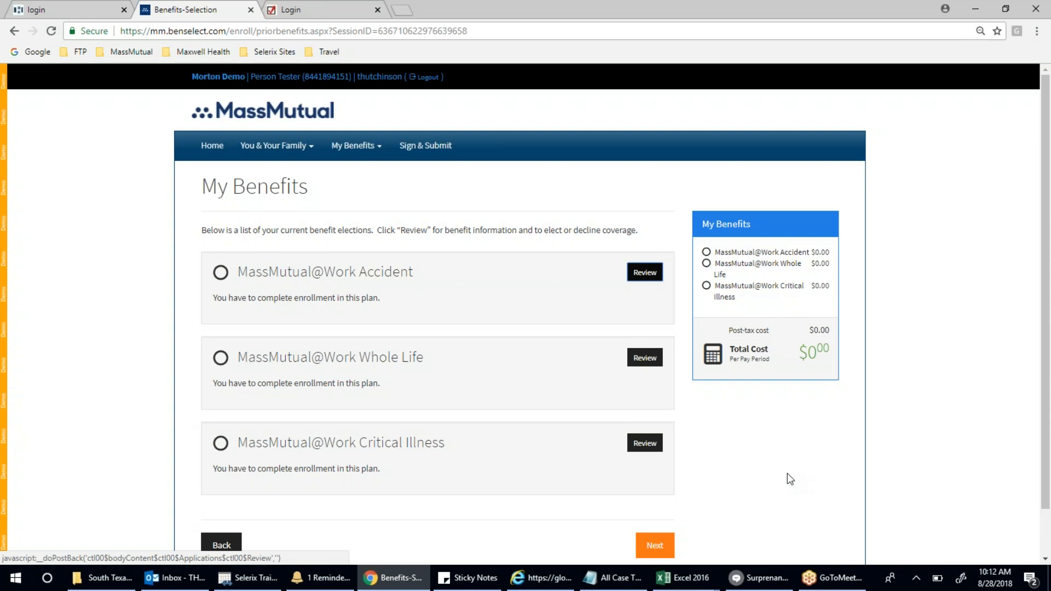
- Leave the My Benefits list for the first plan's Accident coverage application
scroll(790, 479, "down", 1)
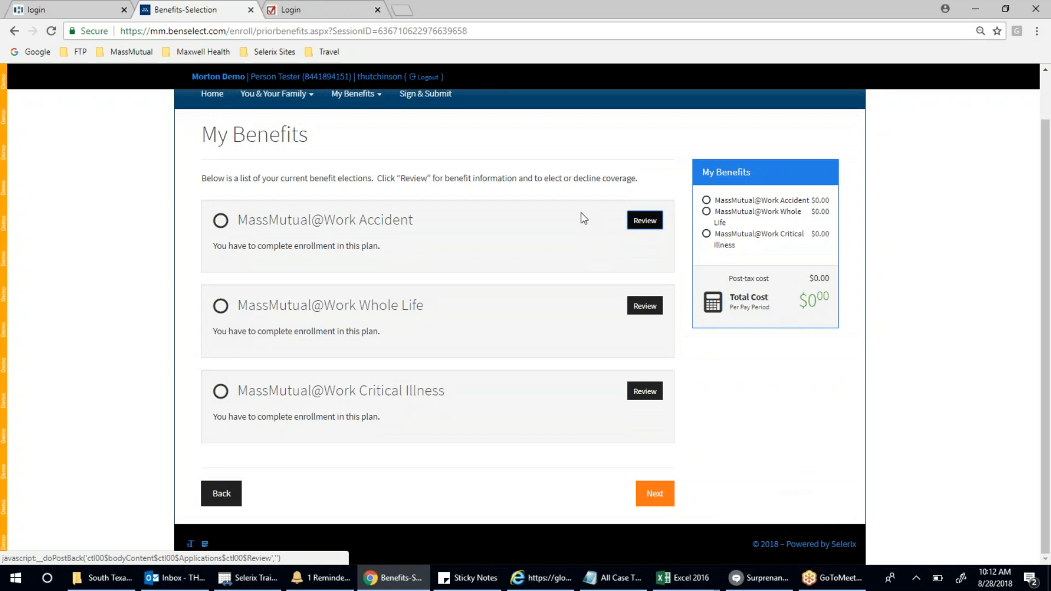
left_click(664, 508)
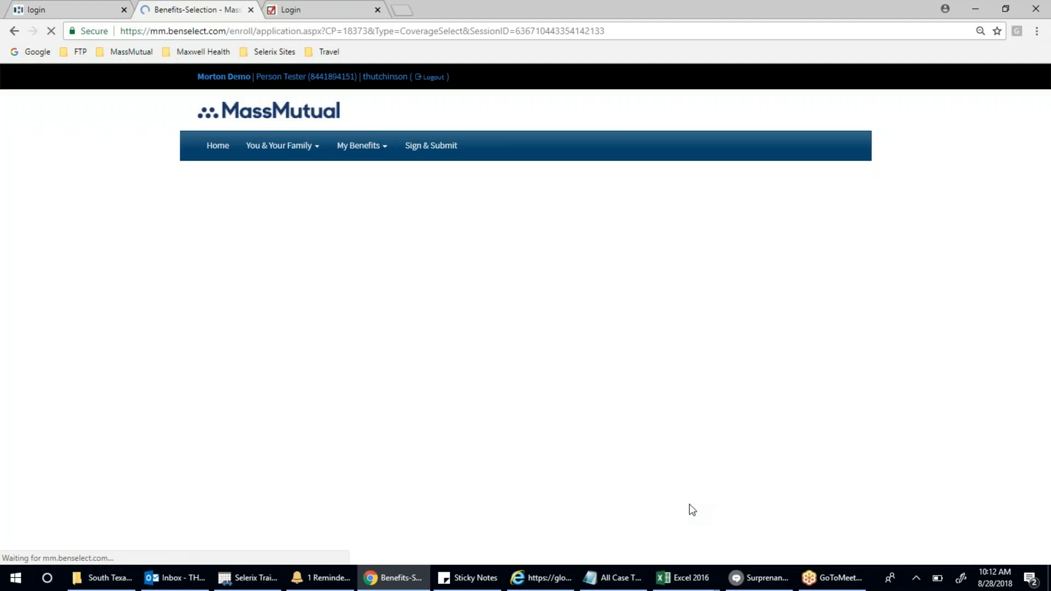
scroll(772, 457, "down", 2)
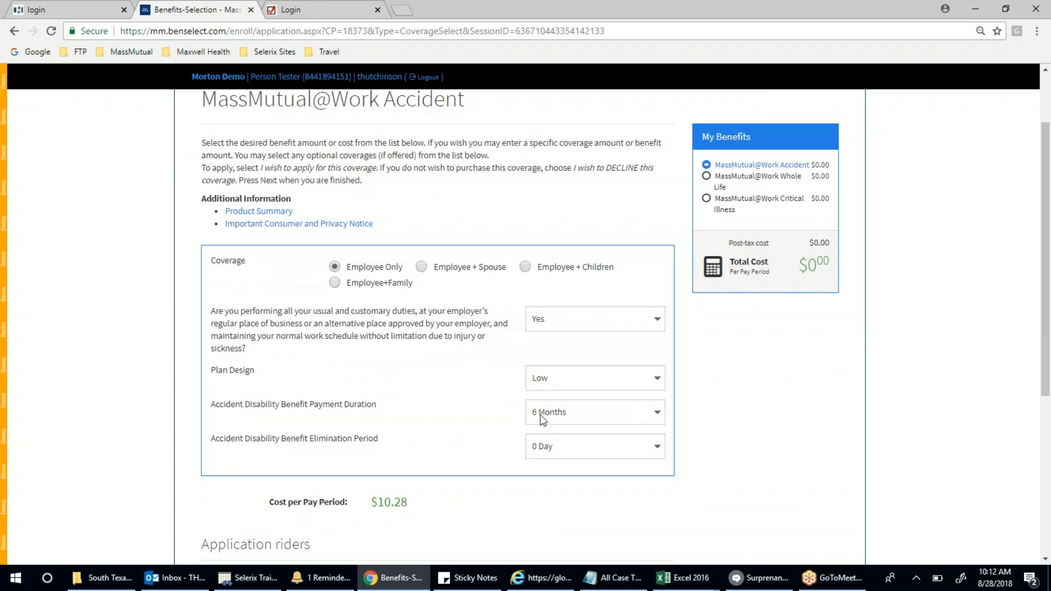
- Set the Accident Plan Design to Medium, raising the cost to $12.75 per pay period
left_click(570, 382)
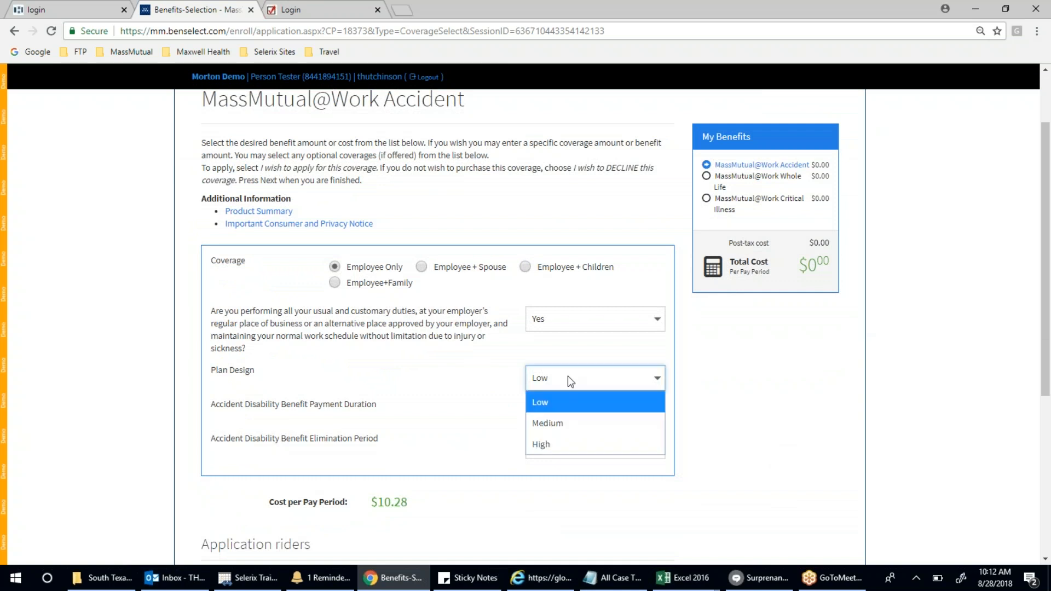
left_click(560, 374)
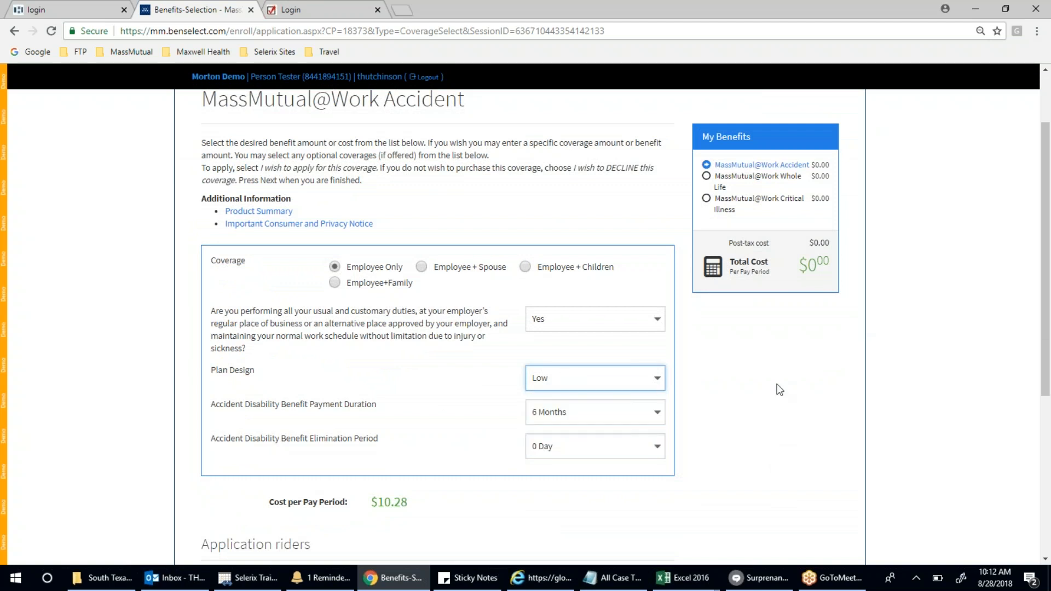
left_click(558, 382)
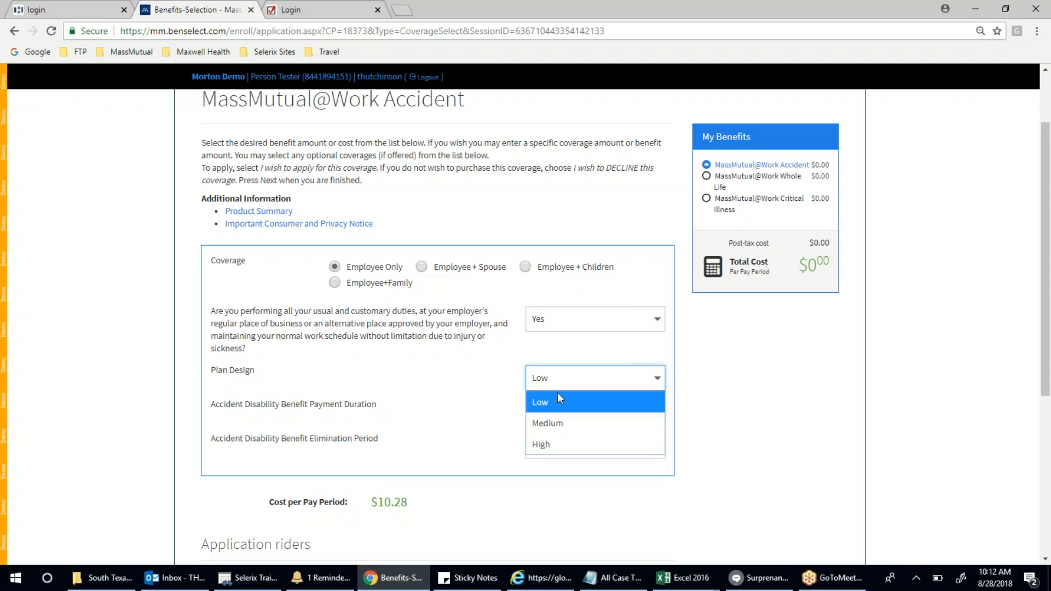
left_click(561, 423)
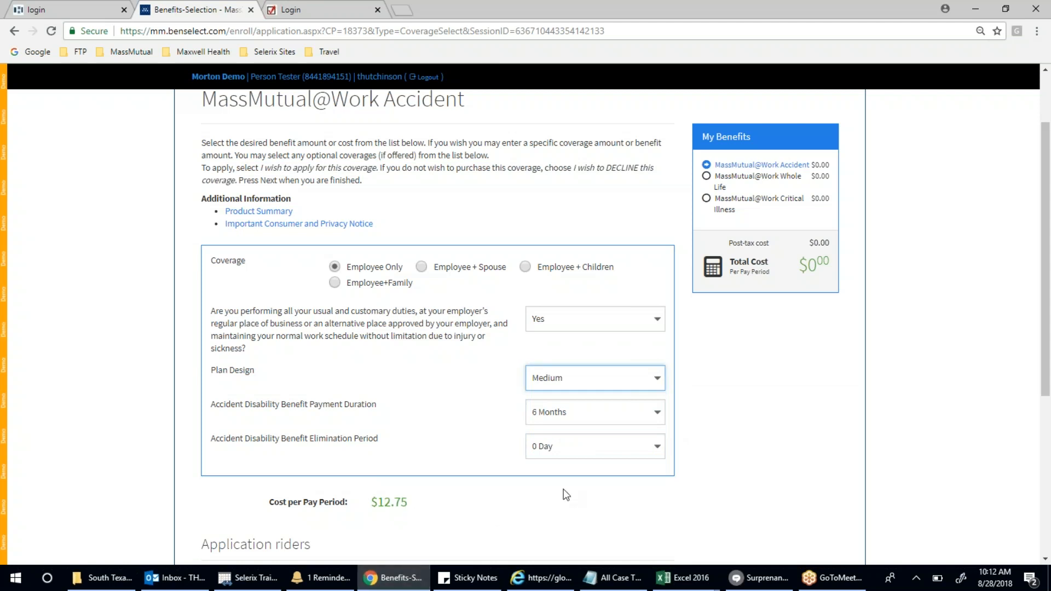
- Try 12 Months payment duration, then settle on 6 Months with a 0 Day elimination period
left_click(595, 420)
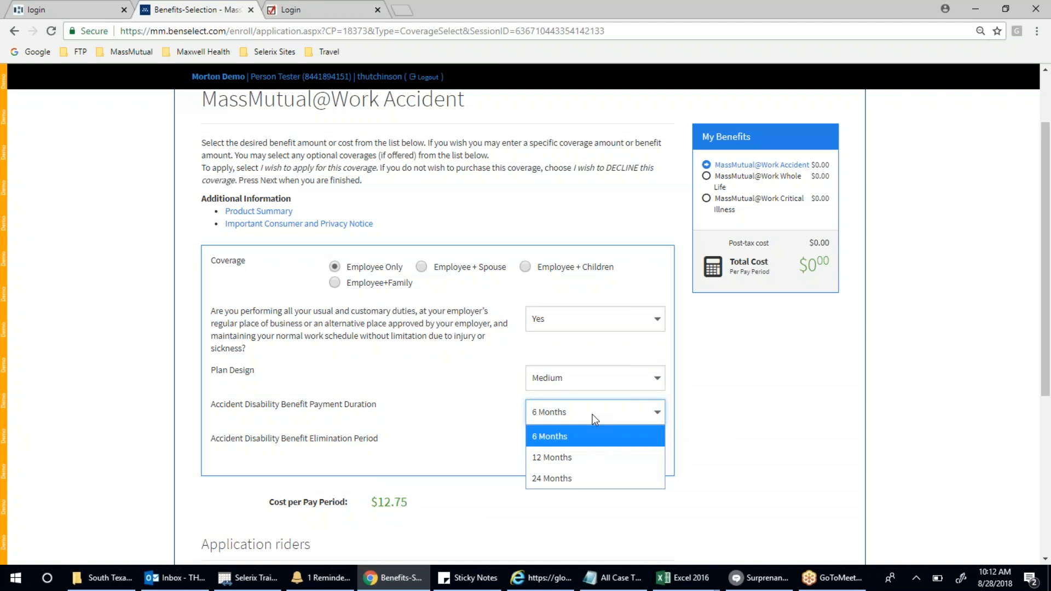
left_click(595, 420)
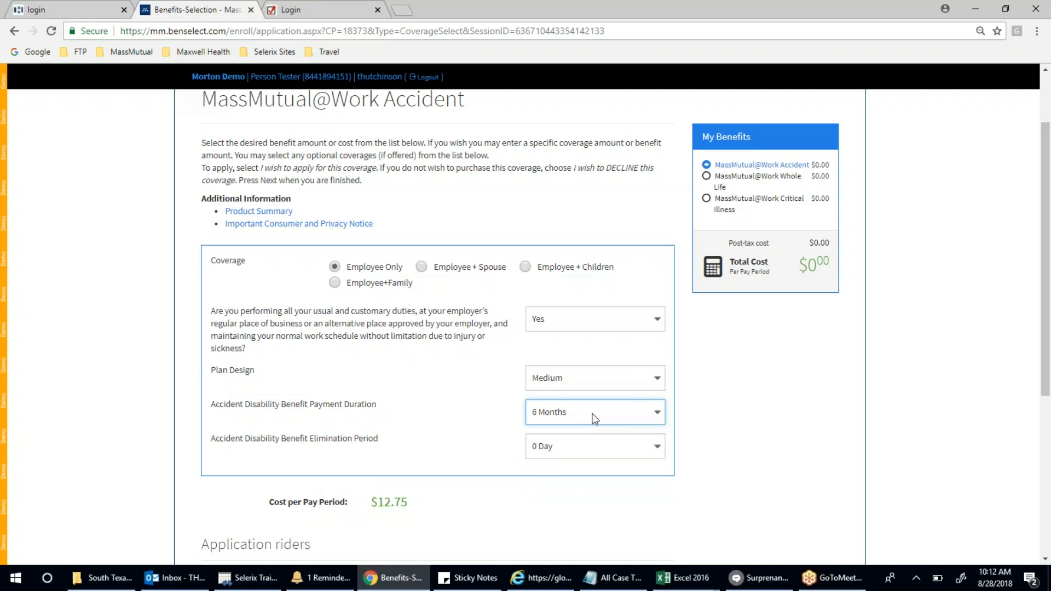
left_click(652, 448)
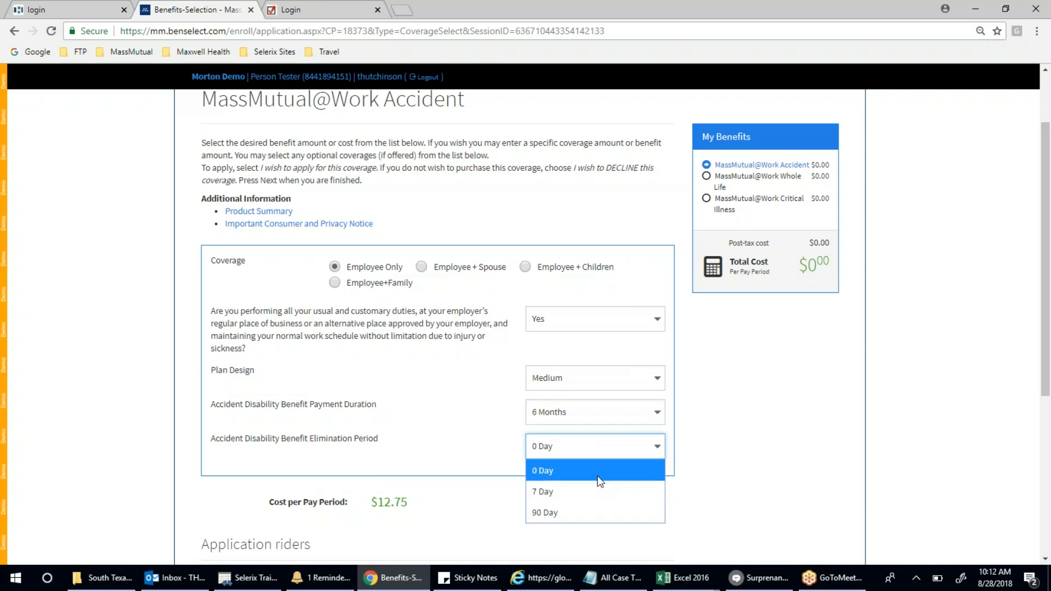
left_click(558, 450)
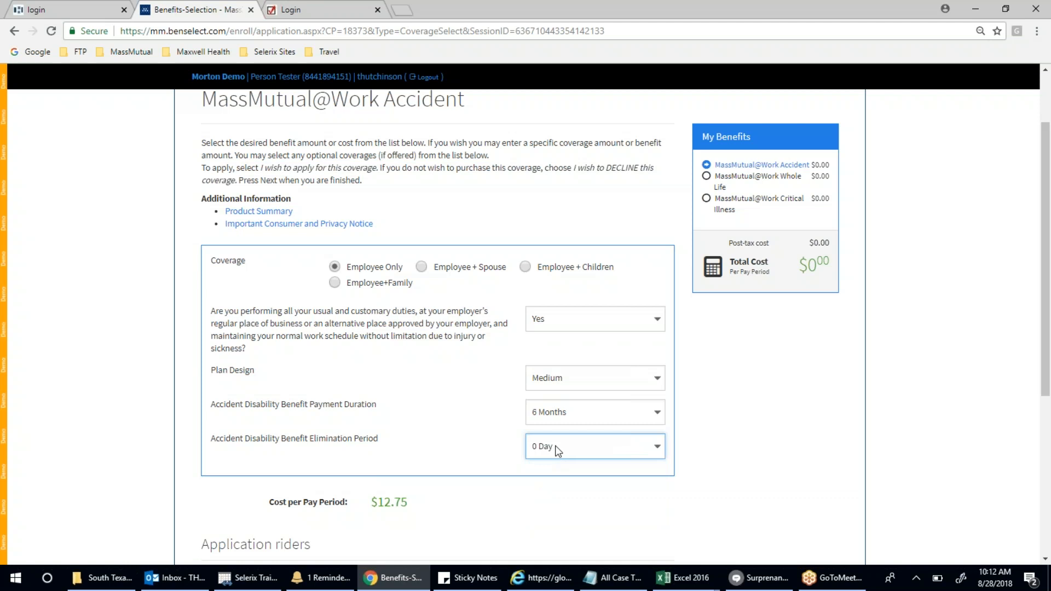
left_click(616, 413)
left_click(602, 456)
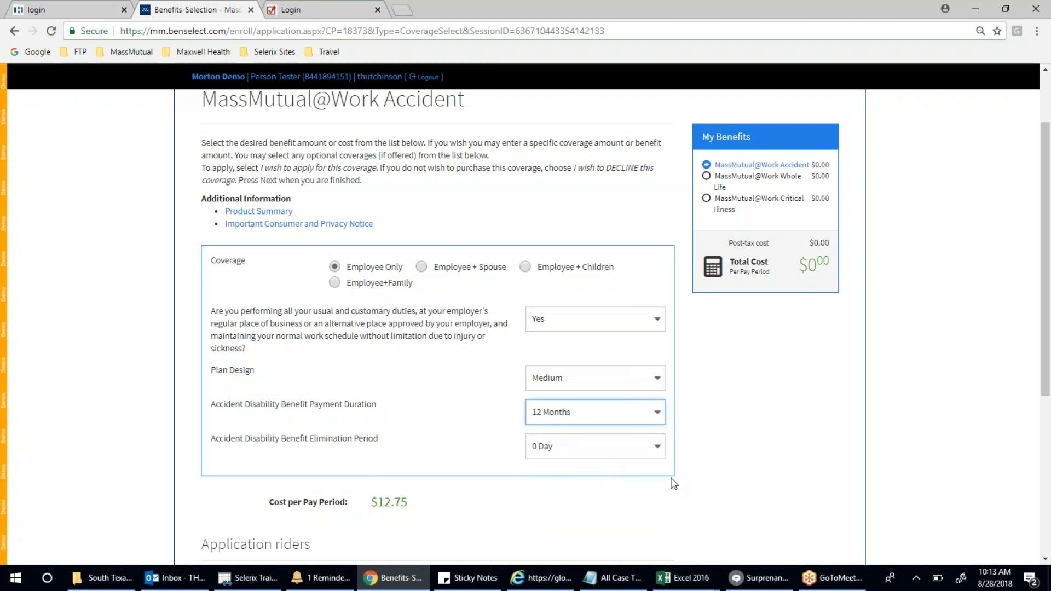
left_click(610, 412)
left_click(606, 438)
left_click(568, 324)
left_click(564, 343)
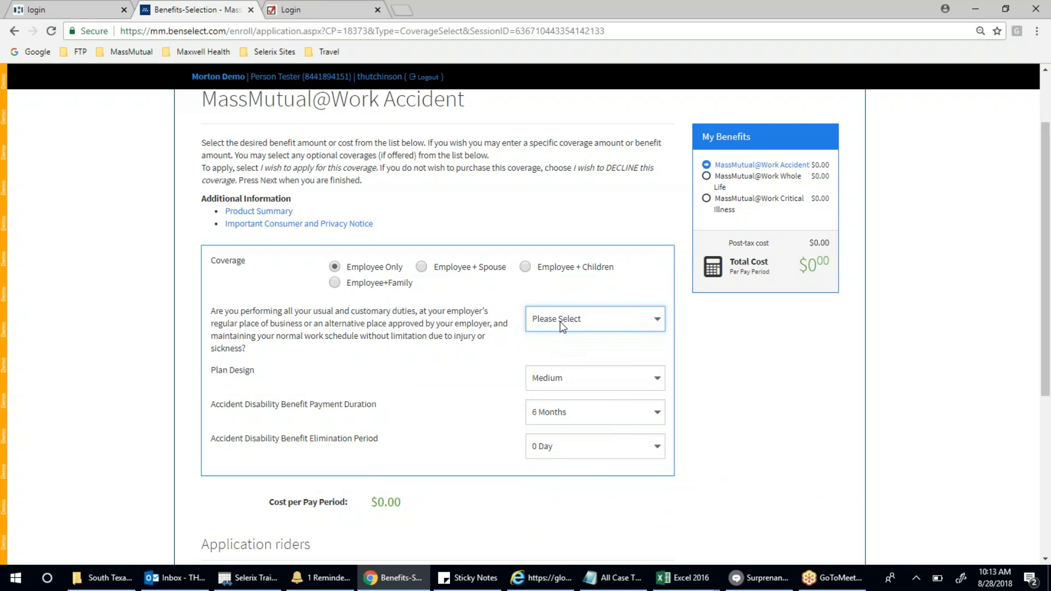
left_click(634, 322)
left_click(611, 386)
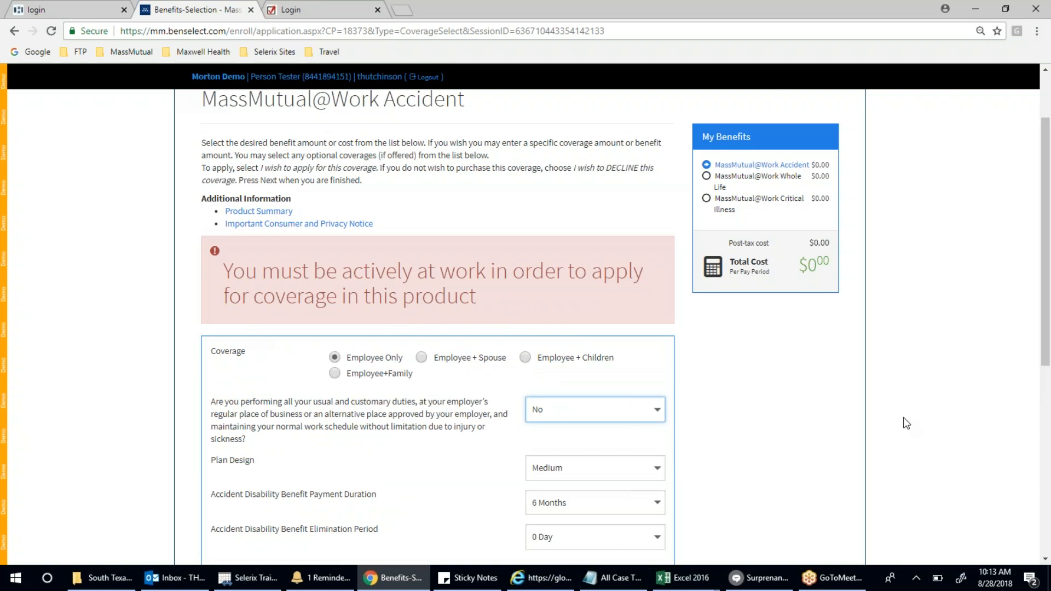
scroll(905, 421, "down", 2)
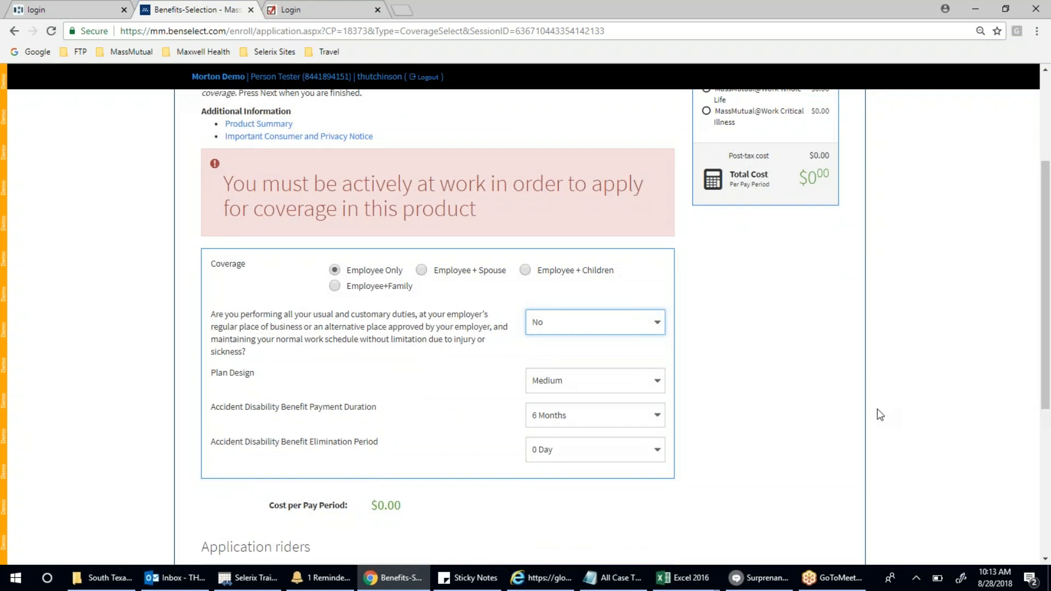
left_click(625, 329)
left_click(599, 367)
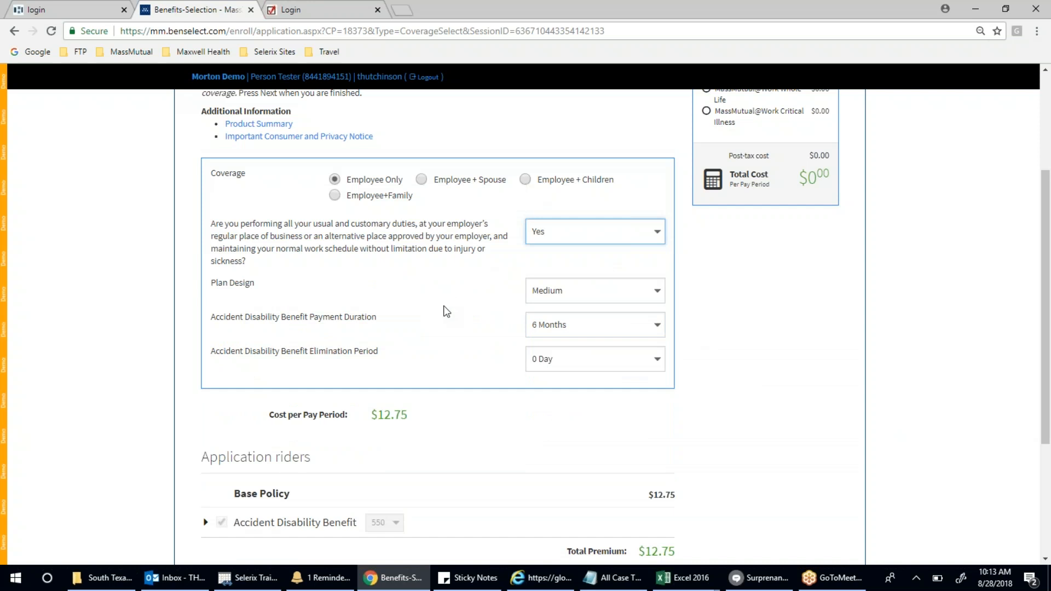
scroll(446, 307, "up", 2)
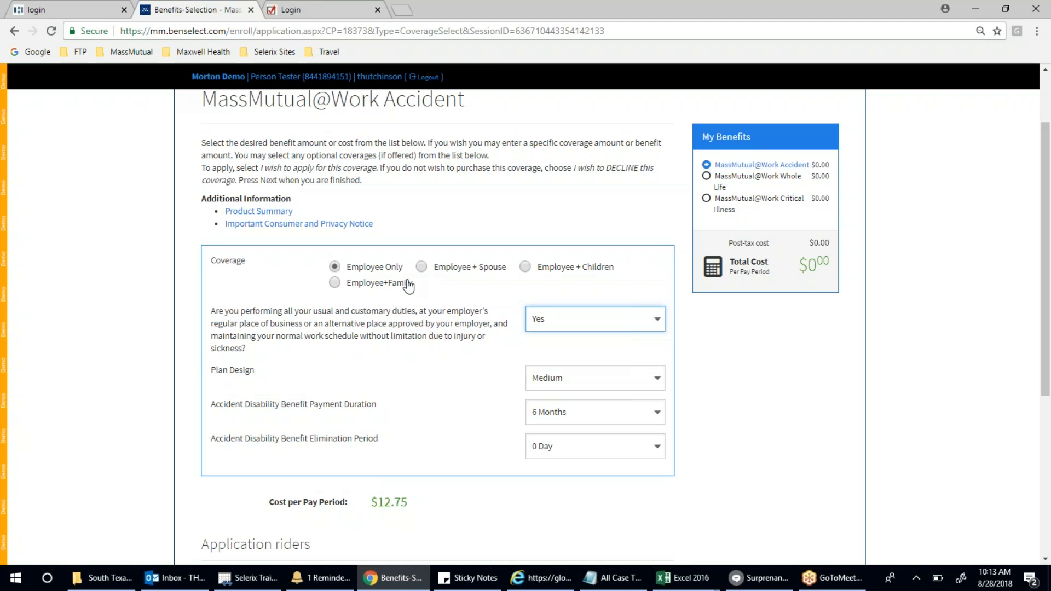
- Switch the accident coverage tier to Employee+Family and submit it at $24.54 per pay period
left_click(423, 269)
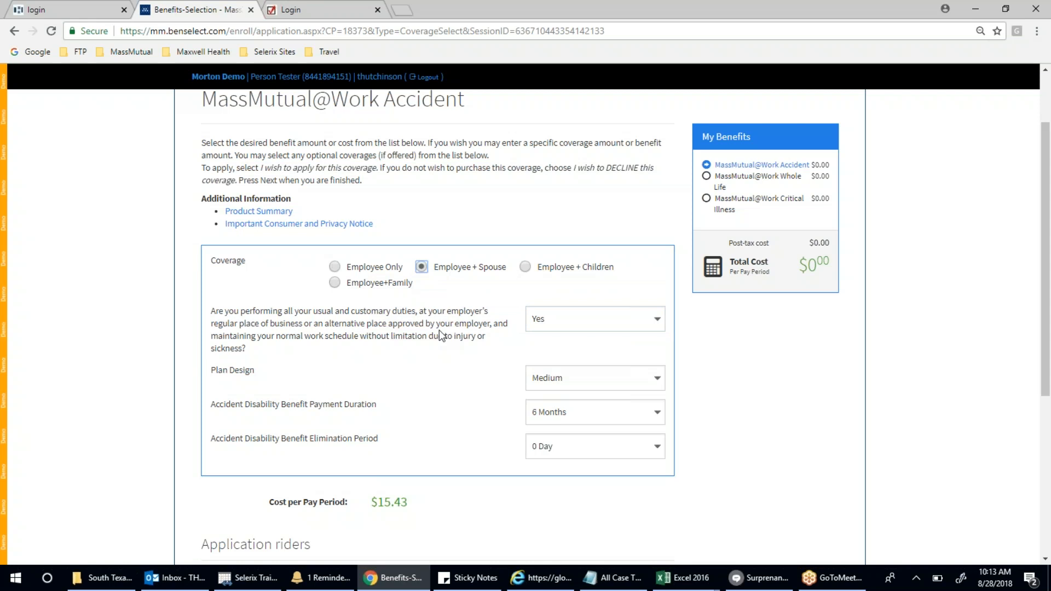
scroll(442, 335, "down", 2)
left_click(525, 180)
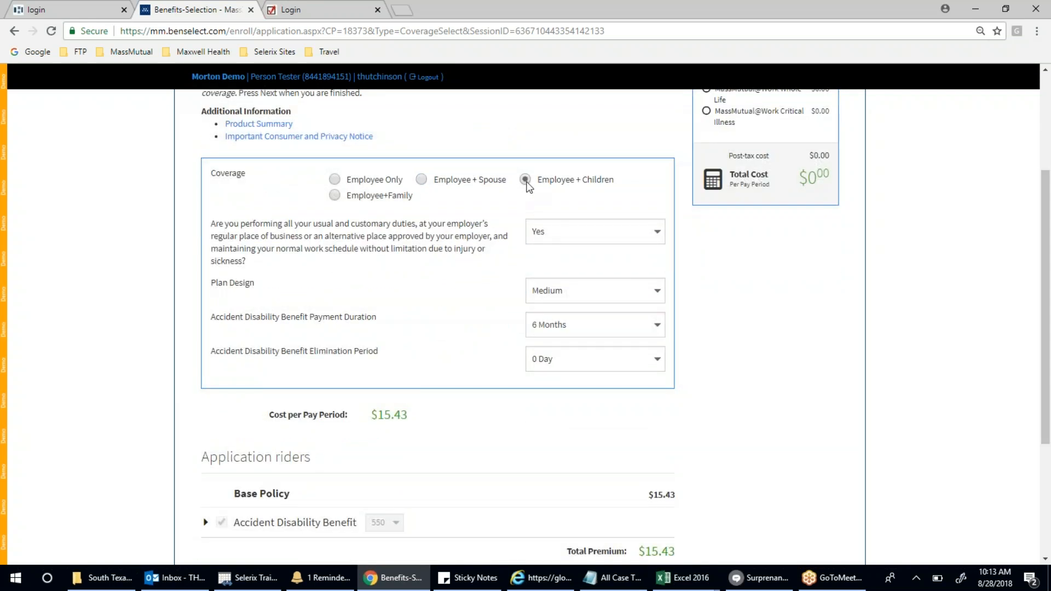
left_click(346, 196)
scroll(772, 290, "down", 3)
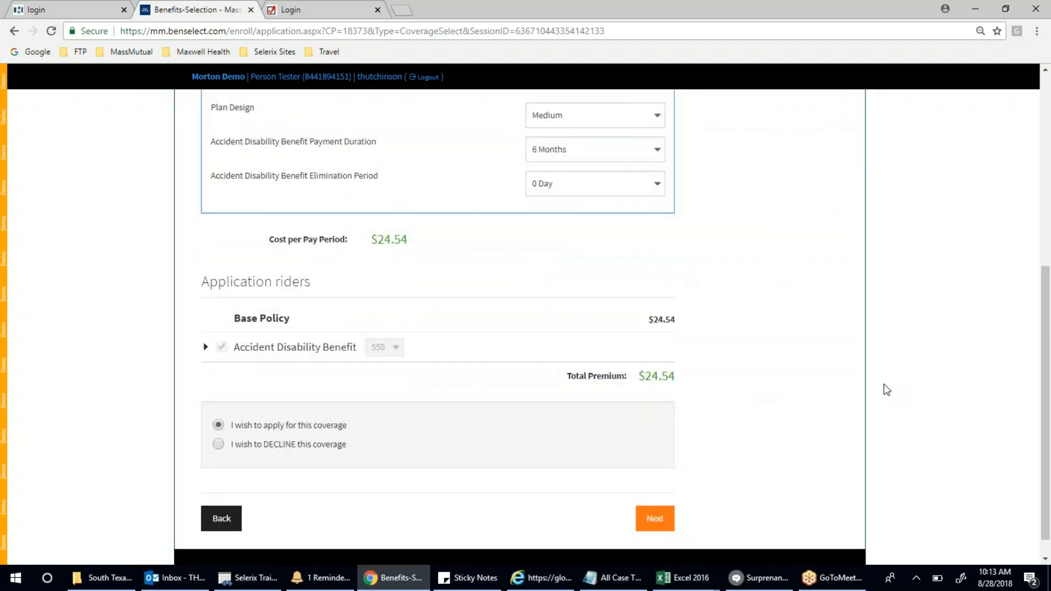
scroll(887, 390, "up", 3)
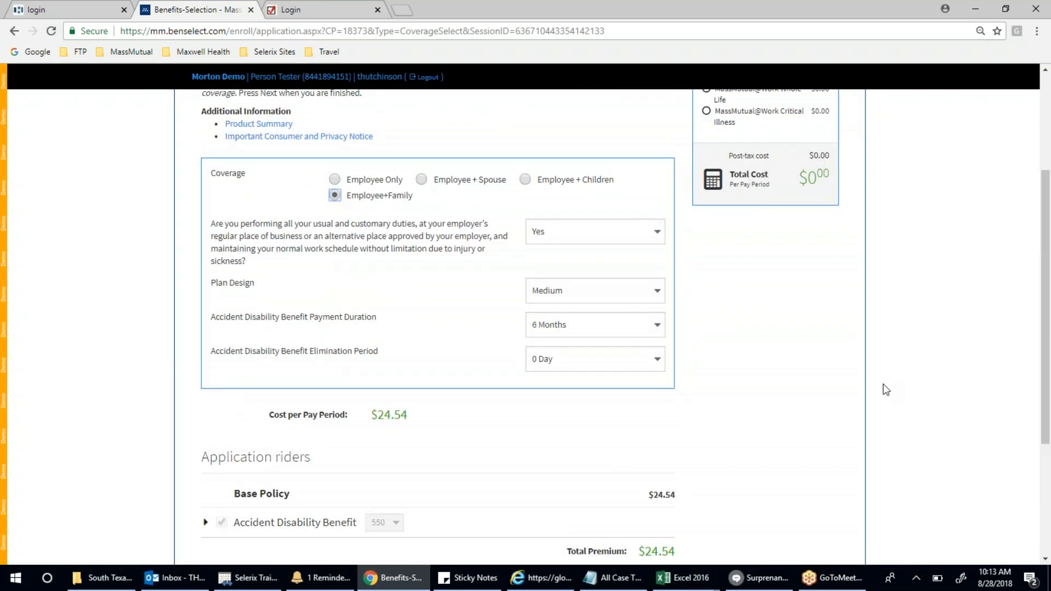
scroll(883, 389, "down", 3)
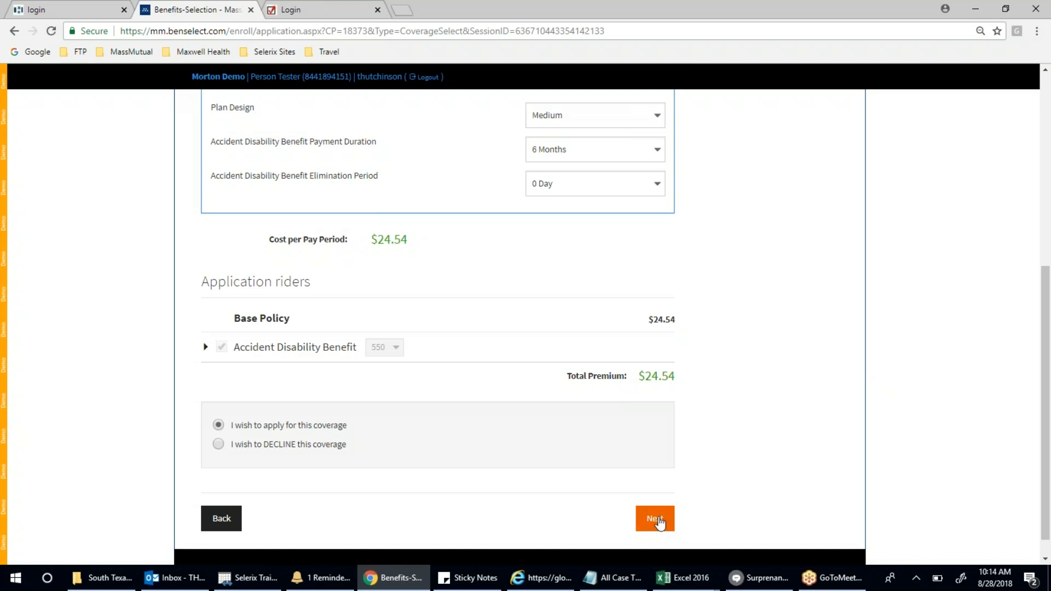
left_click(658, 522)
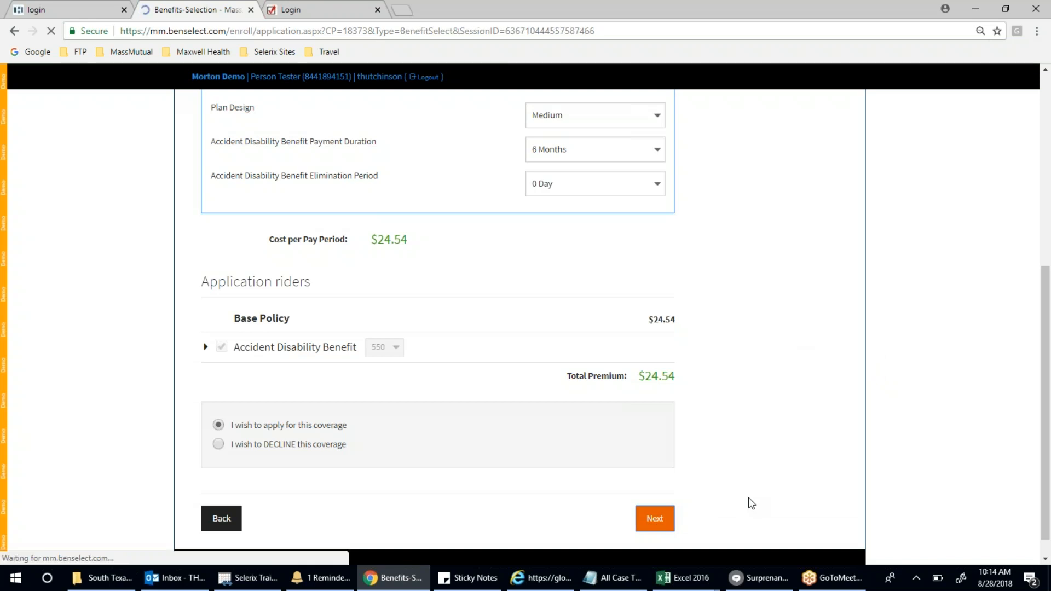
- Make the spouse and child 50% primary beneficiaries and the Estate contingent, then start a new beneficiary
scroll(891, 315, "down", 3)
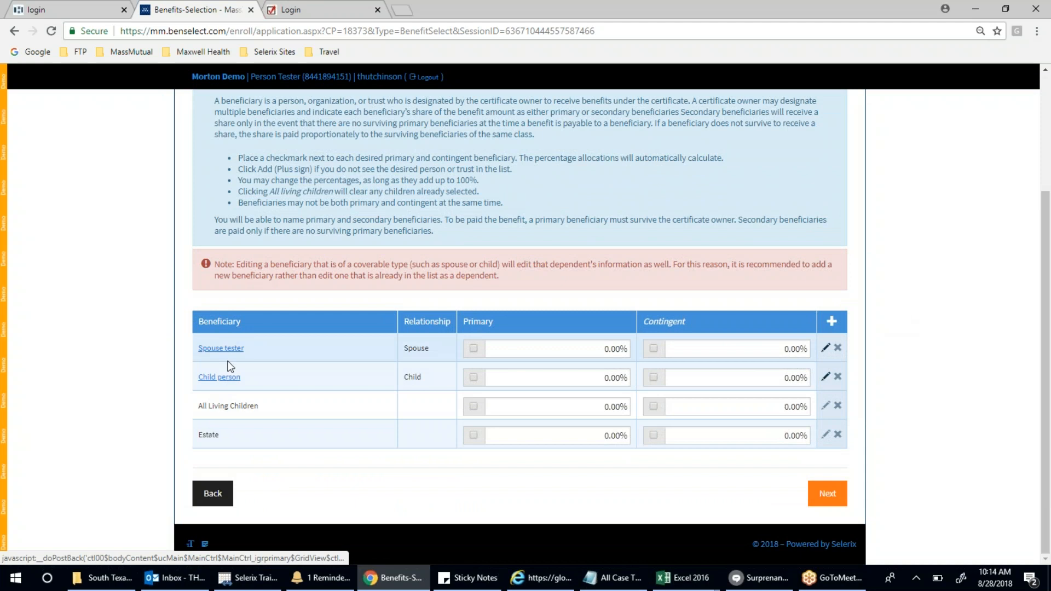
left_click(474, 348)
left_click(474, 378)
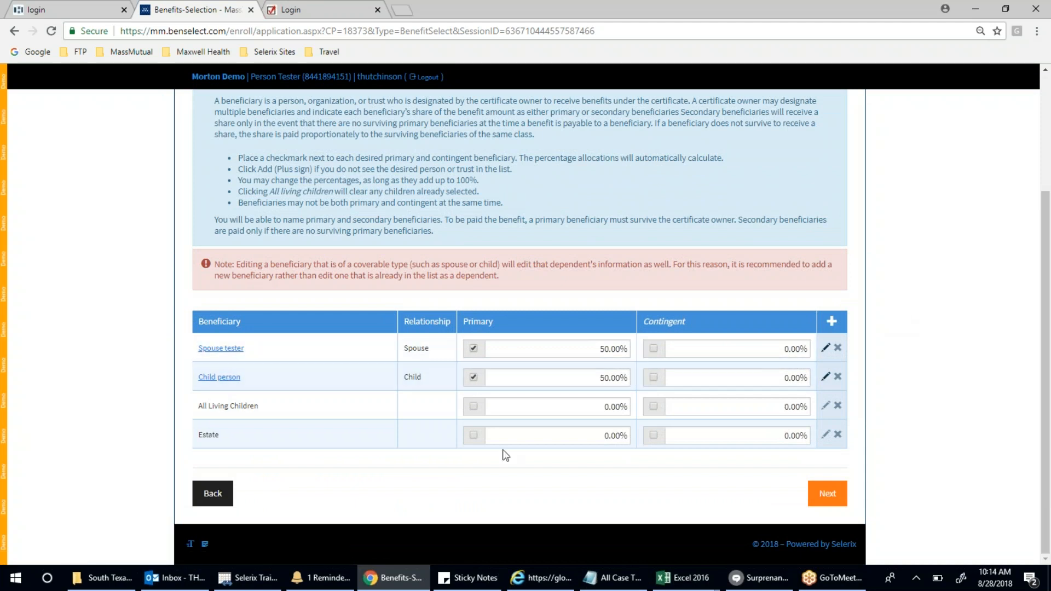
left_click(655, 436)
left_click(837, 326)
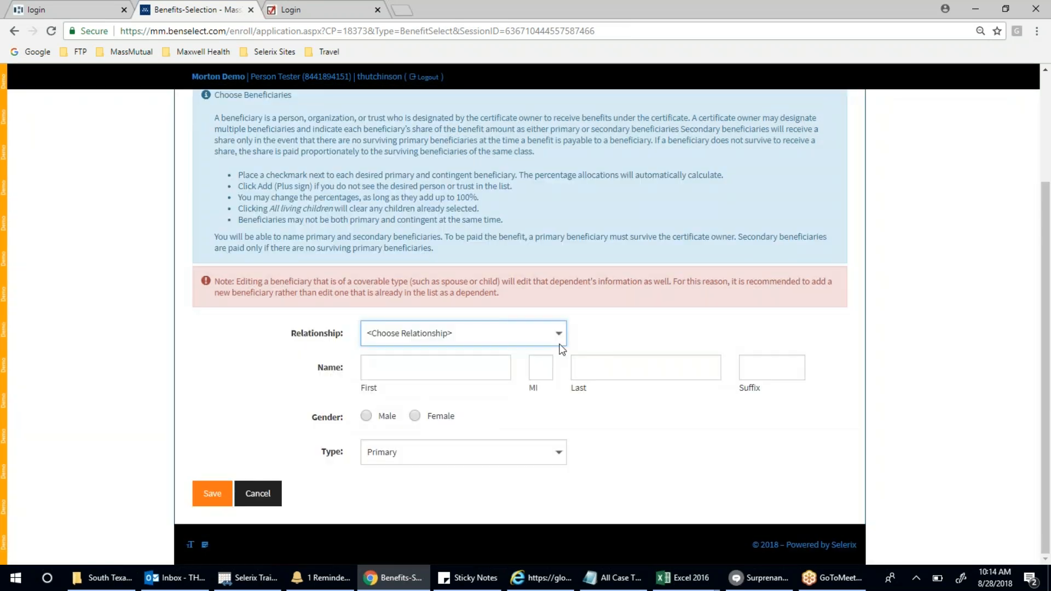
- Browse the Relationship list without choosing, then cancel the new-beneficiary form
left_click(552, 340)
scroll(467, 265, "down", 3)
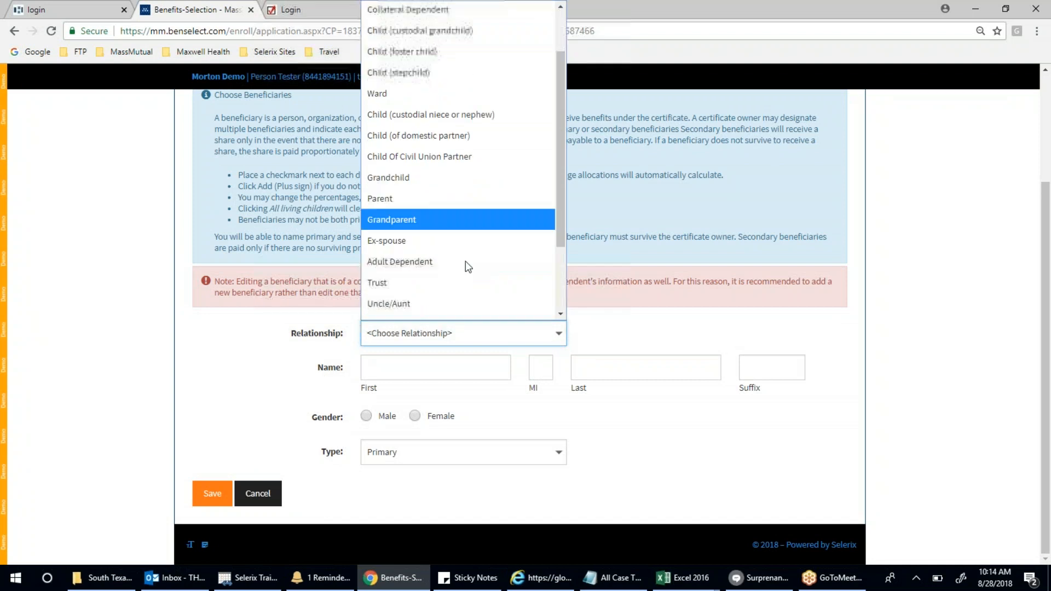
scroll(466, 268, "up", 3)
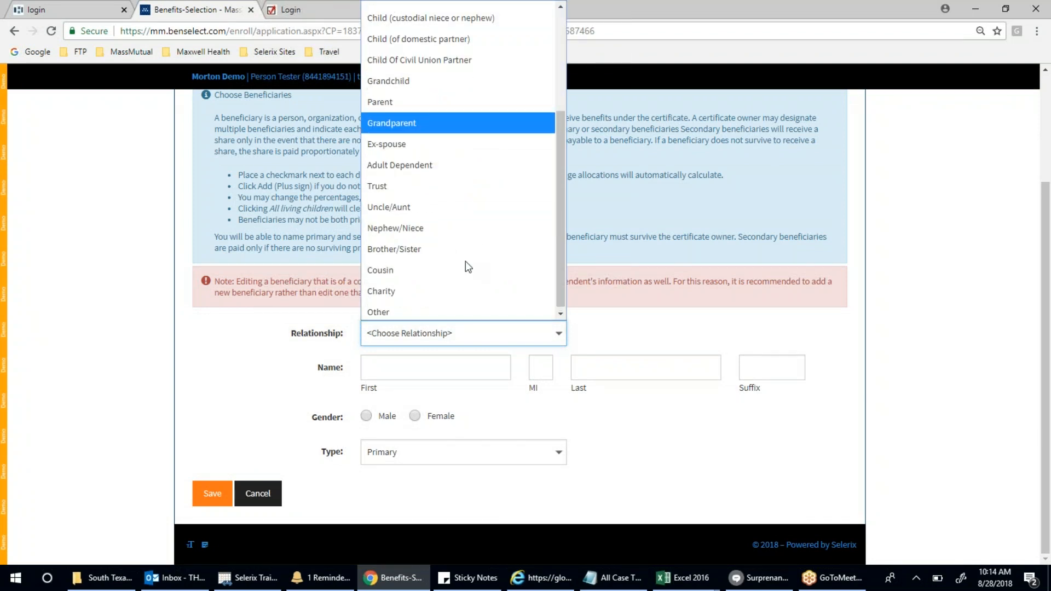
left_click(743, 341)
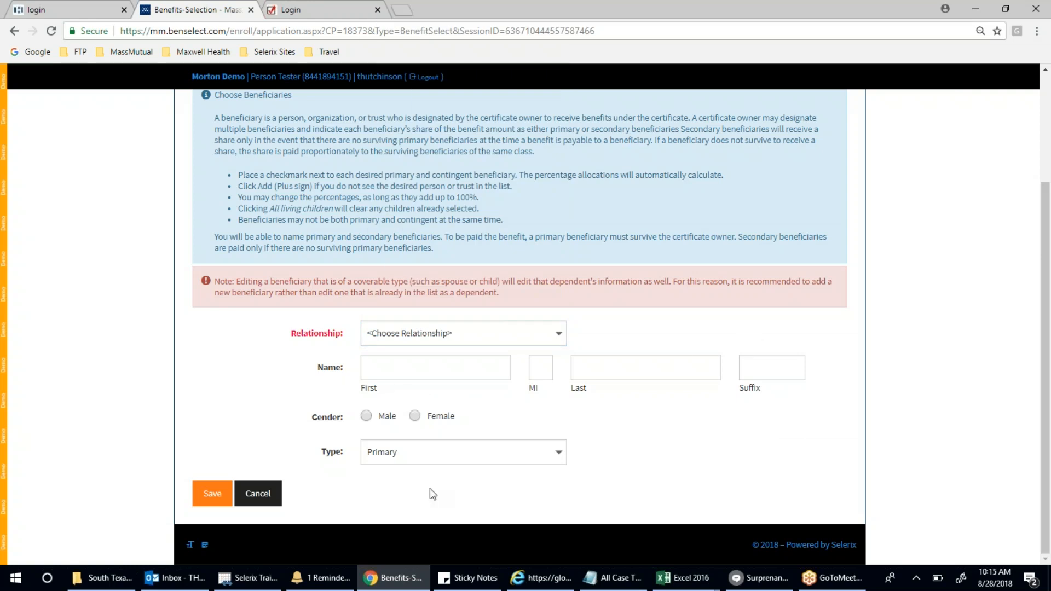
left_click(263, 497)
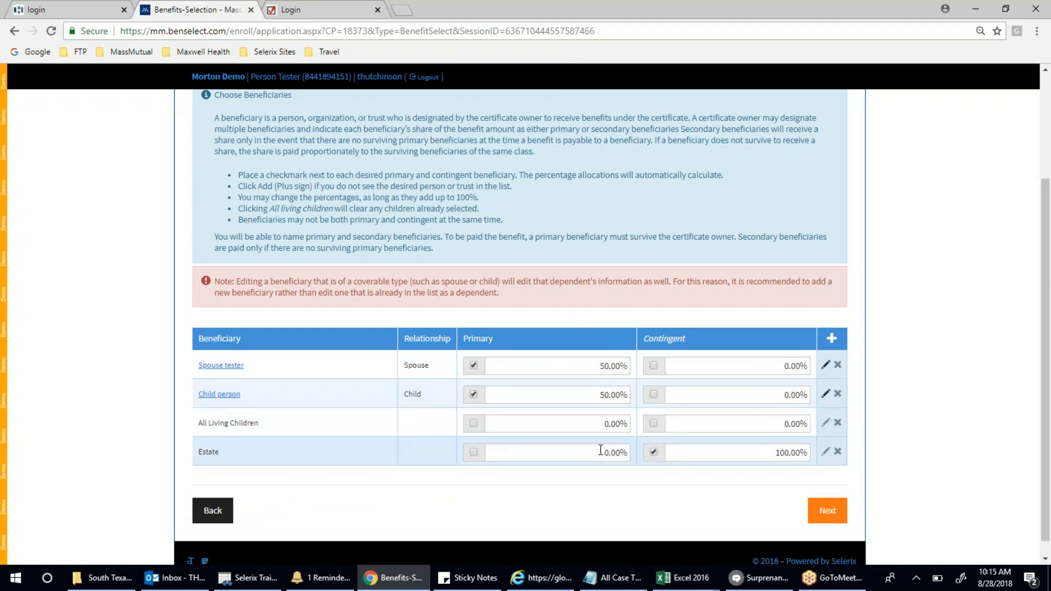
- Split the primary beneficiary shares 70% spouse and 30% child, and save them
left_click(591, 365)
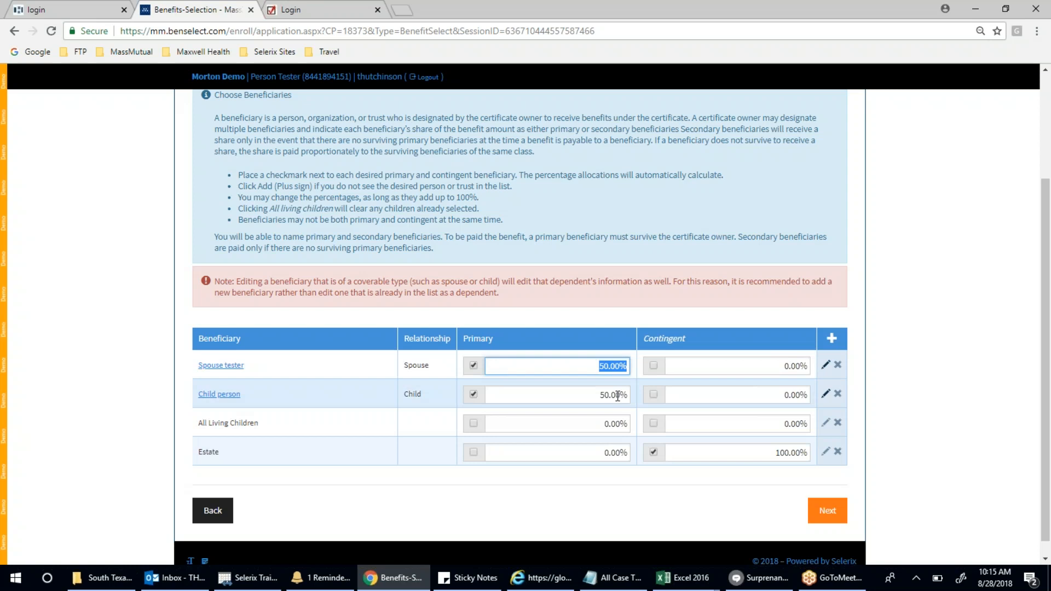
type("70")
key("Tab")
type("30")
left_click(619, 496)
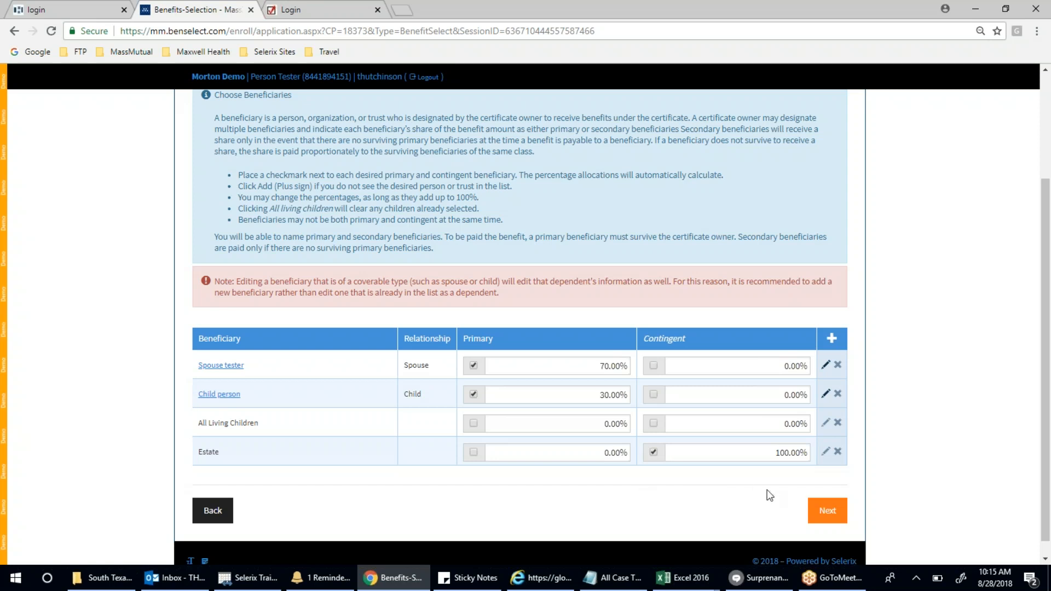
left_click(815, 522)
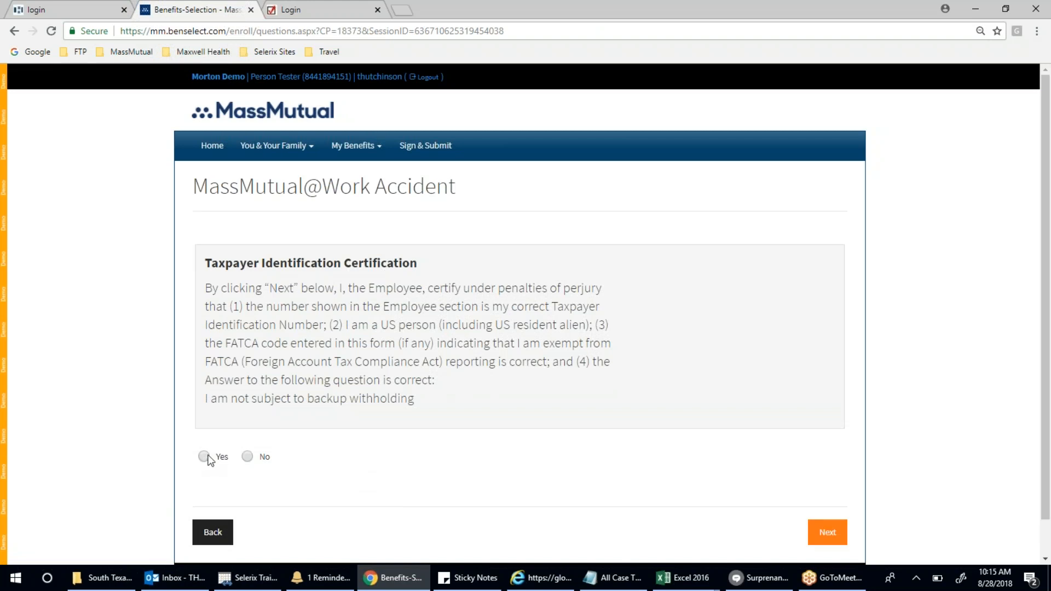
- Answer Yes to the taxpayer certification and accept the electronic signature agreement to complete Accident enrollment
left_click(205, 457)
left_click(827, 542)
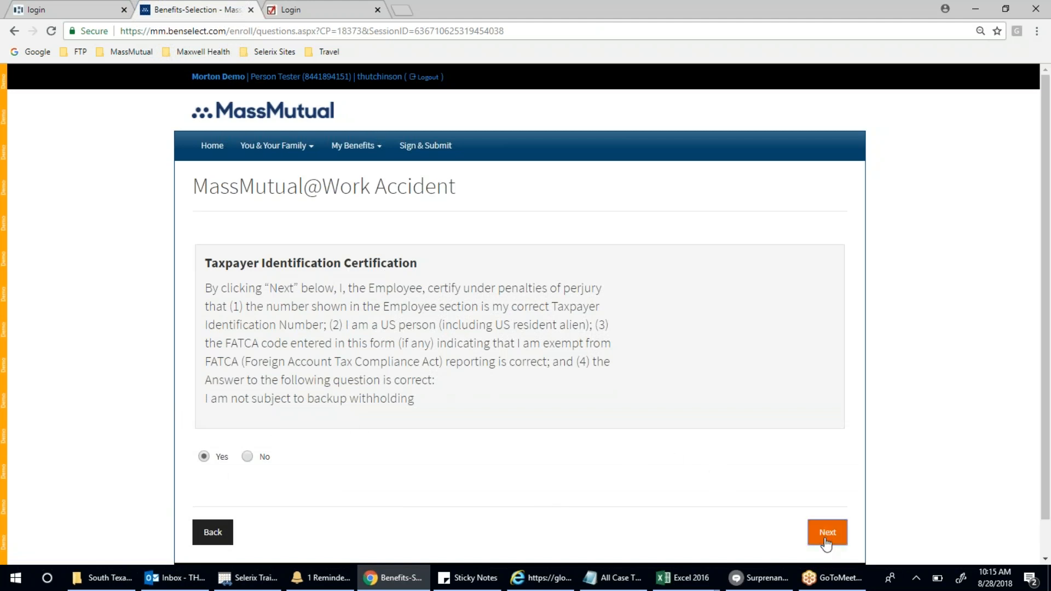
scroll(723, 469, "up", 15)
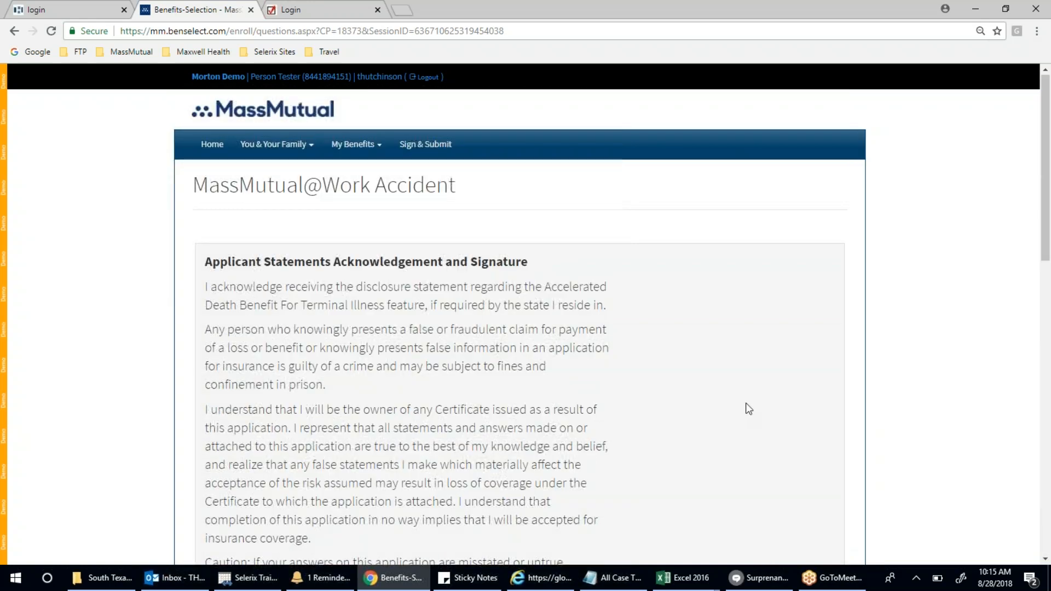
scroll(749, 410, "down", 5)
scroll(747, 405, "down", 2)
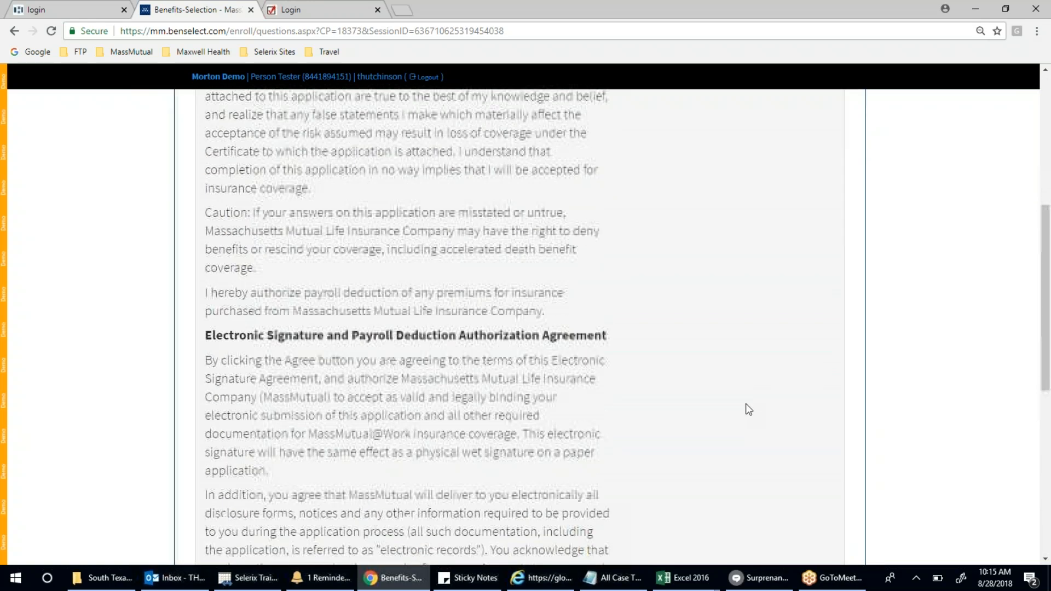
scroll(746, 405, "down", 2)
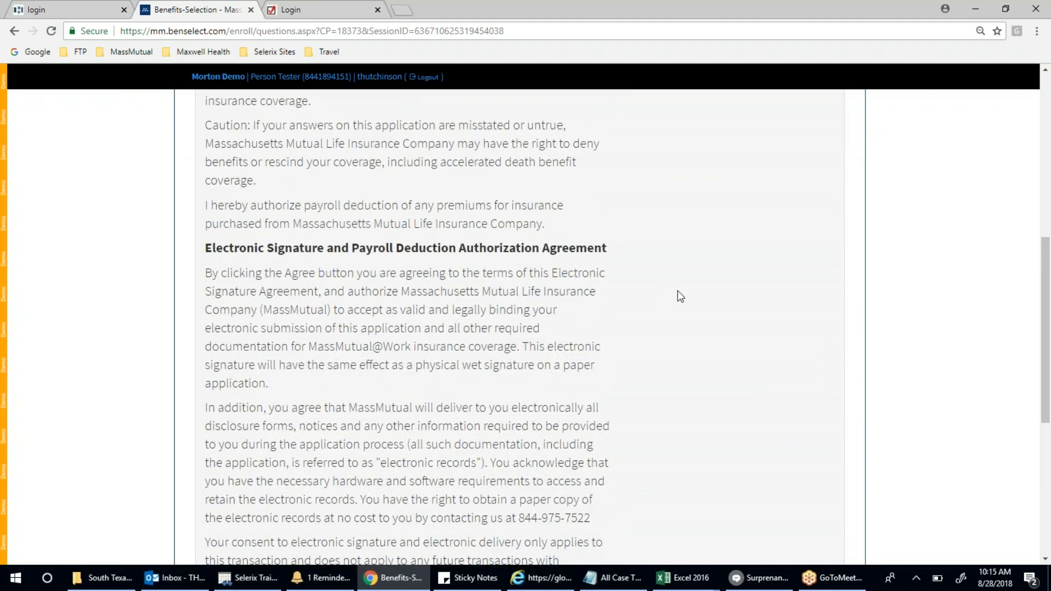
scroll(681, 296, "down", 6)
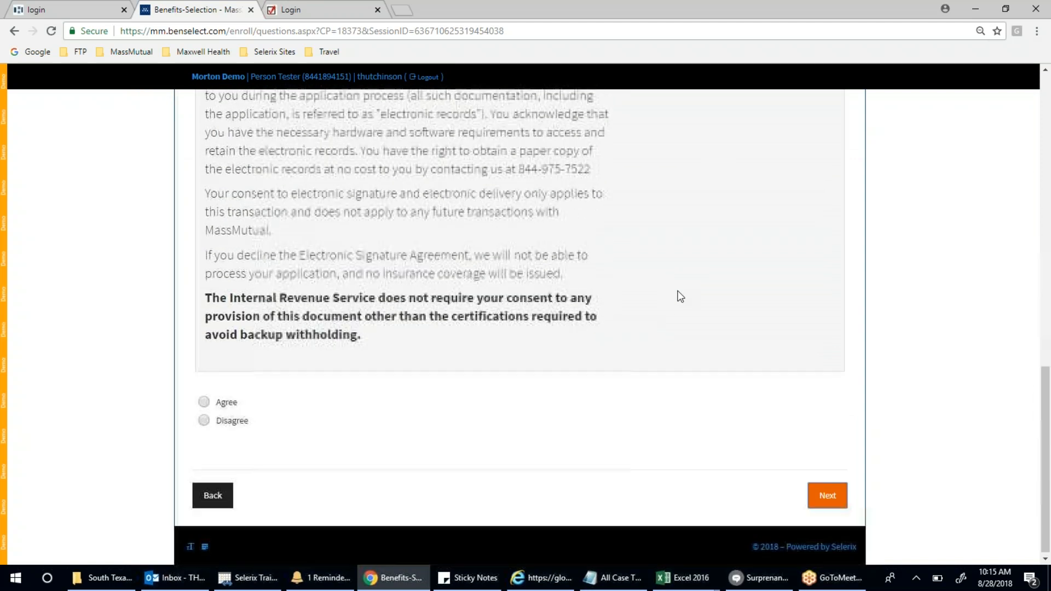
left_click(213, 404)
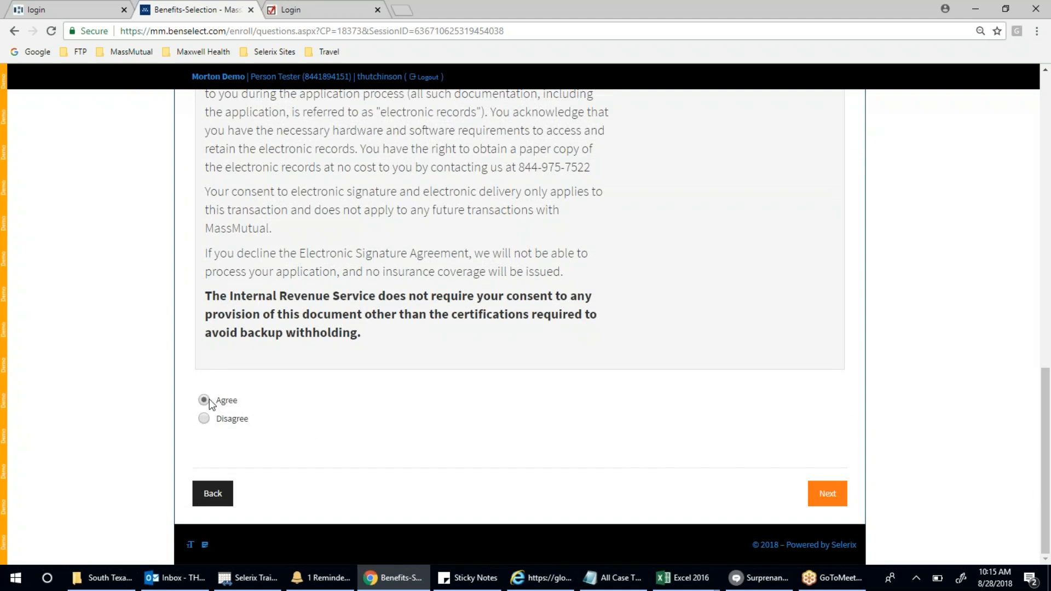
left_click(824, 499)
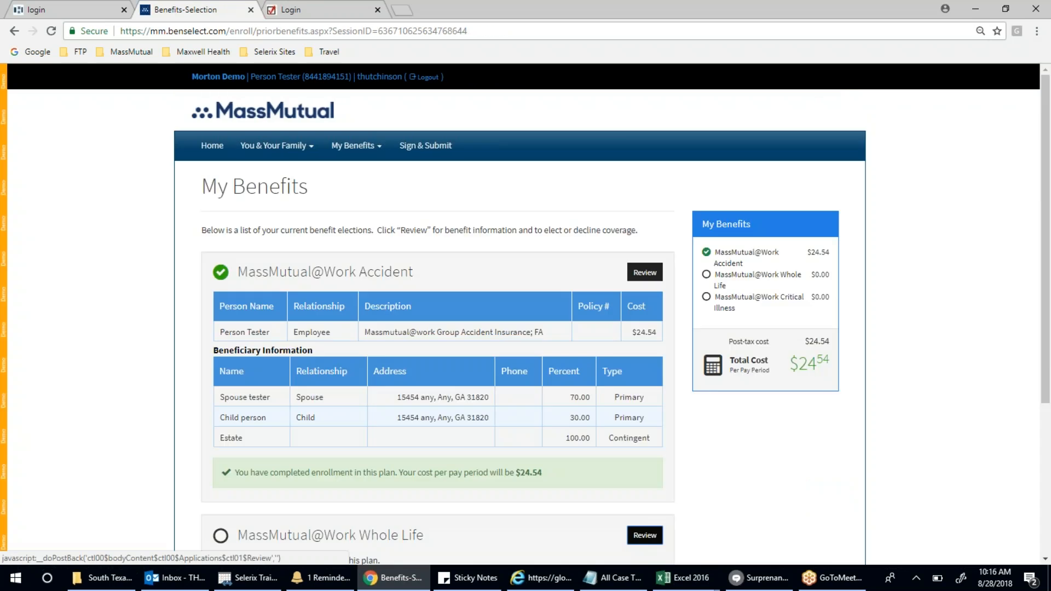
- Move past the Accident enrollment summary to the Whole Life Insurance application
scroll(485, 241, "down", 3)
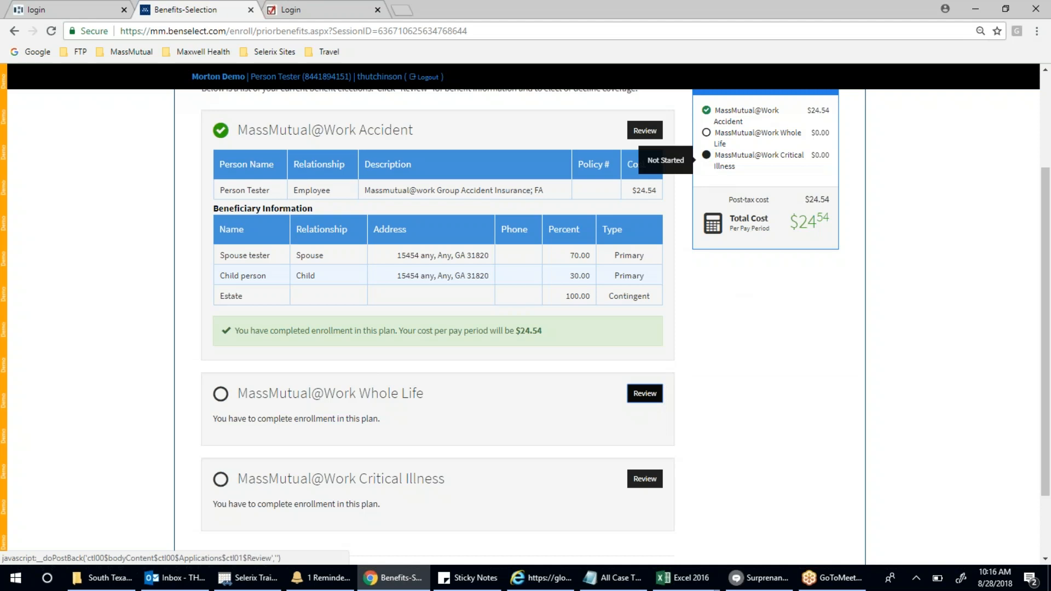
scroll(844, 377, "down", 2)
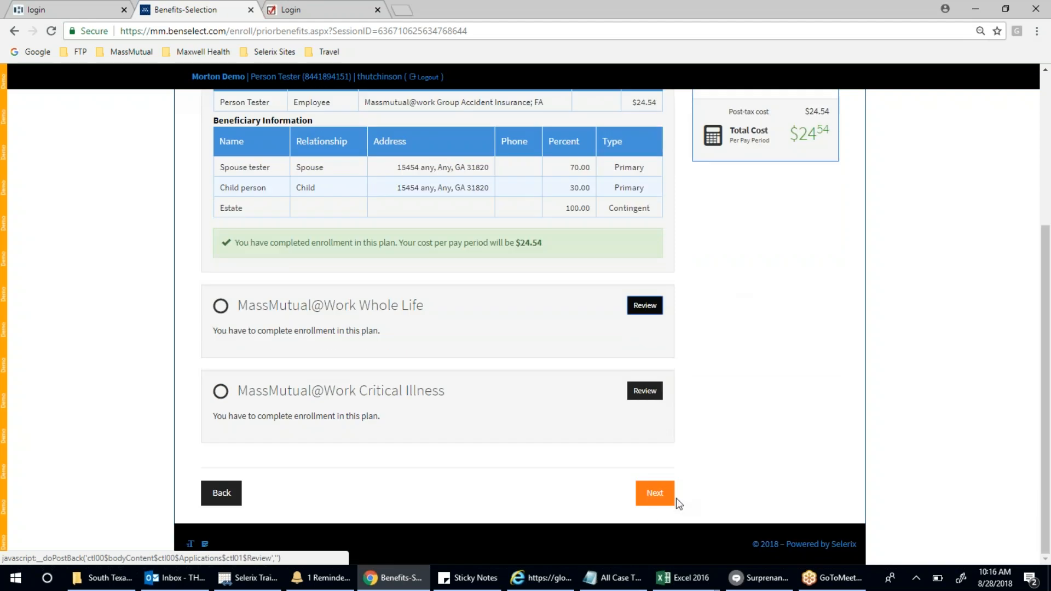
left_click(651, 502)
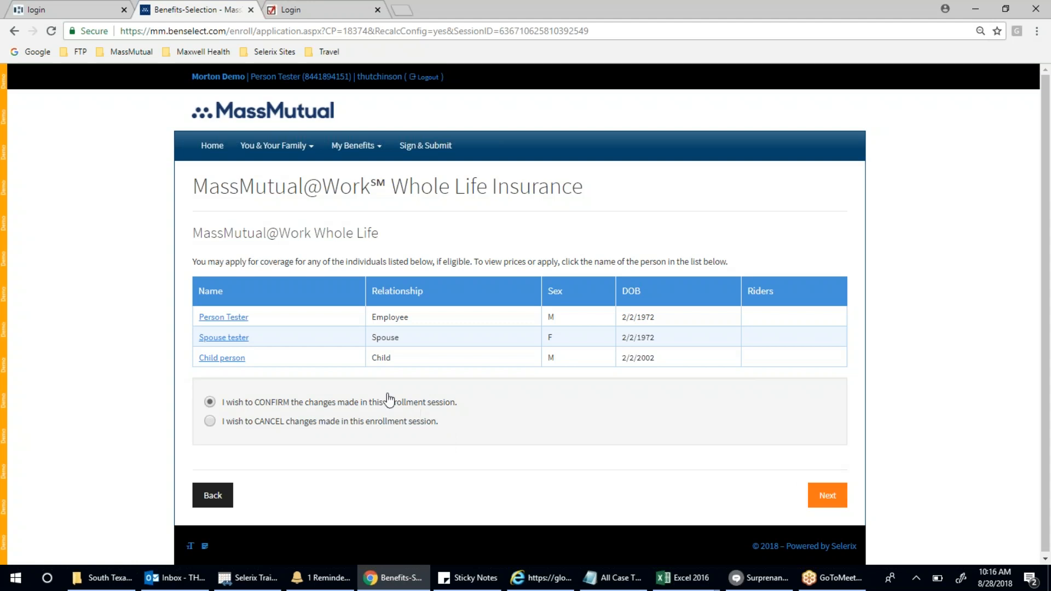
- Open the employee's Whole Life questions and answer tobacco use No and usual duties Yes
left_click(228, 323)
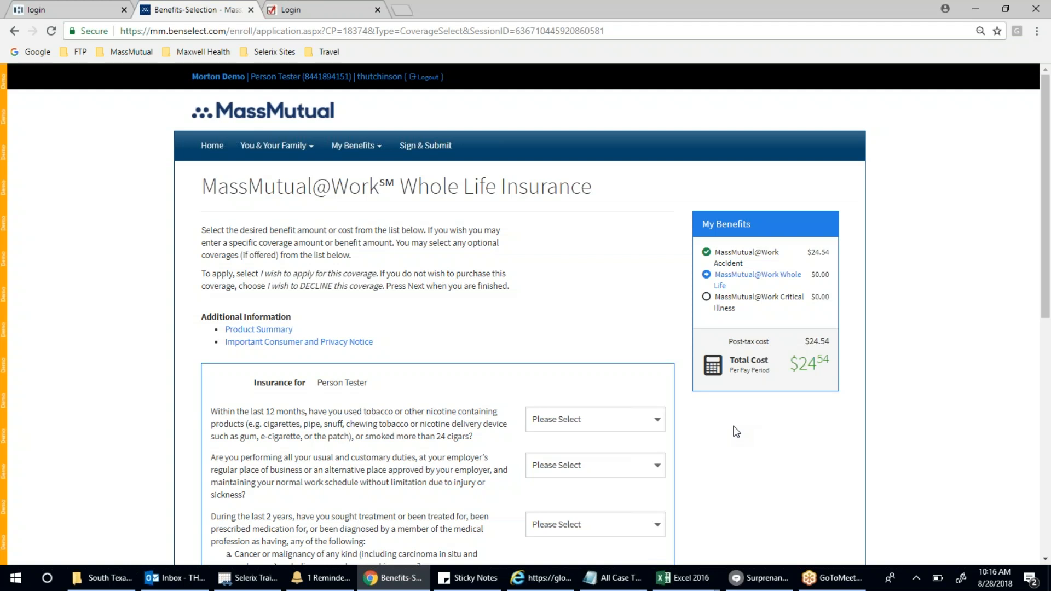
scroll(732, 425, "down", 3)
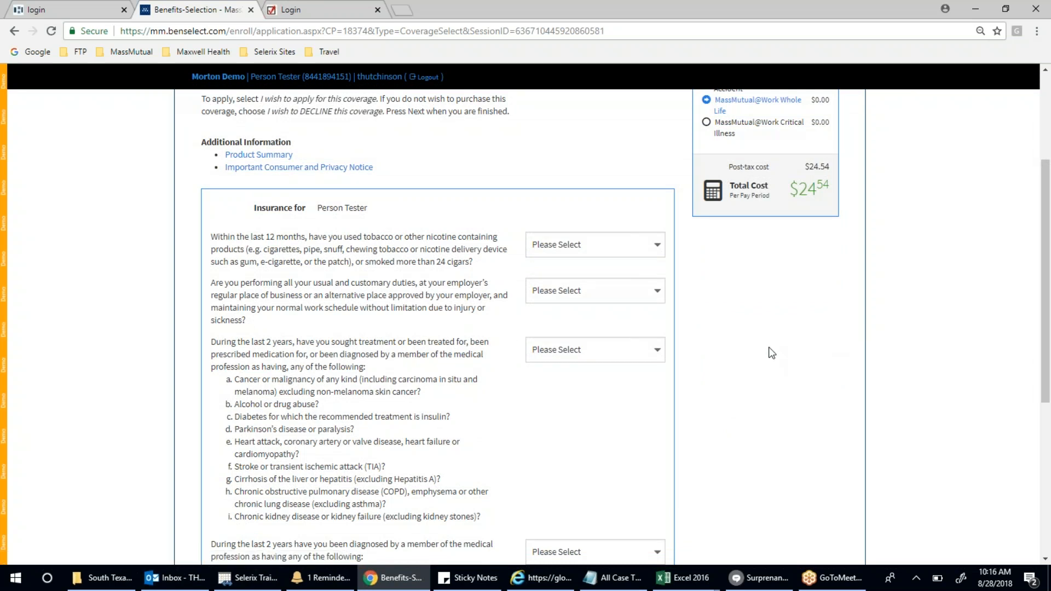
scroll(768, 347, "down", 2)
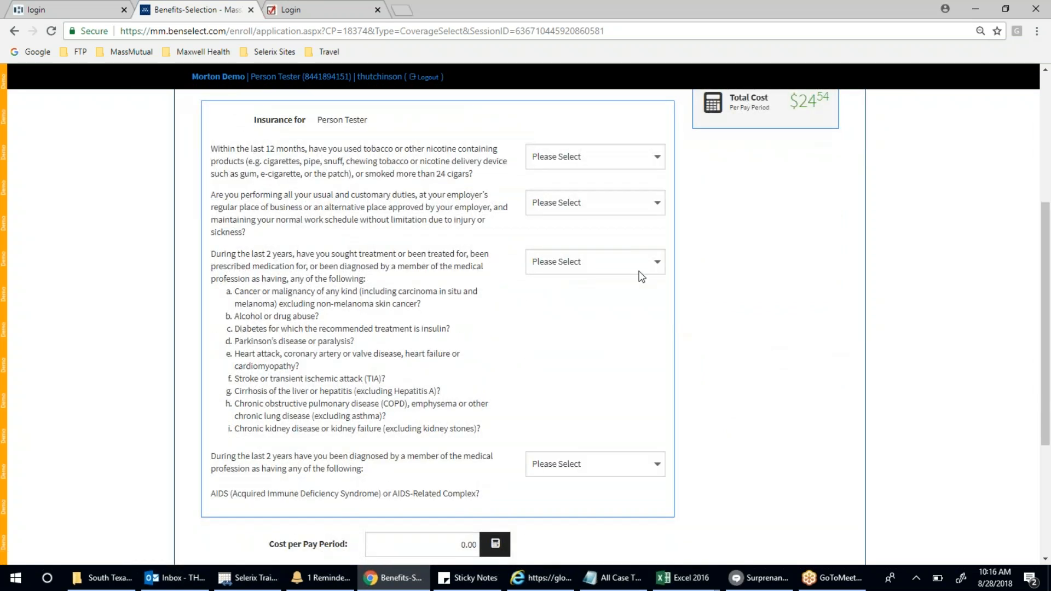
left_click(551, 160)
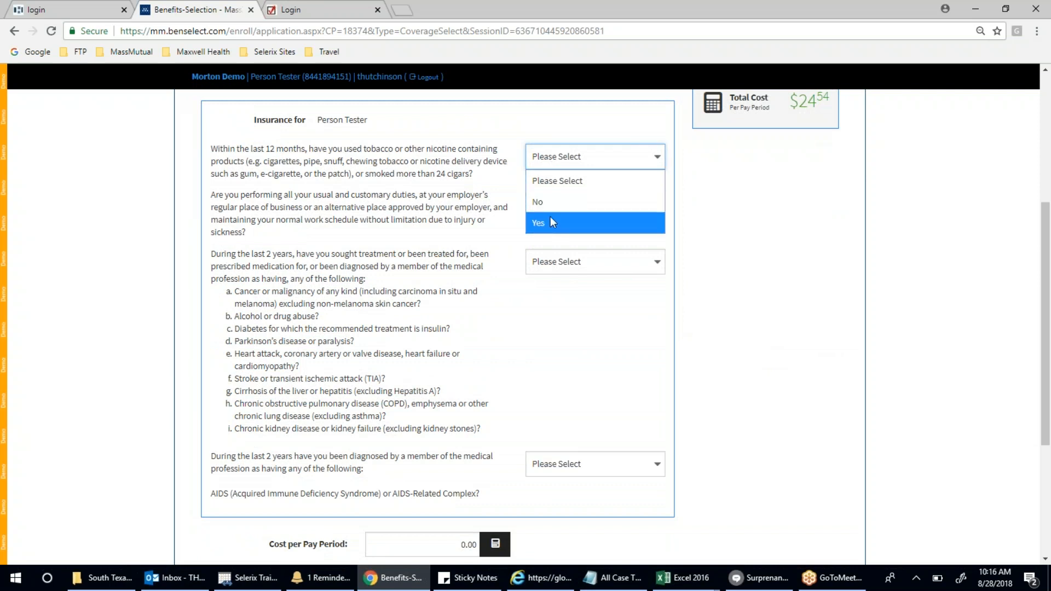
left_click(550, 202)
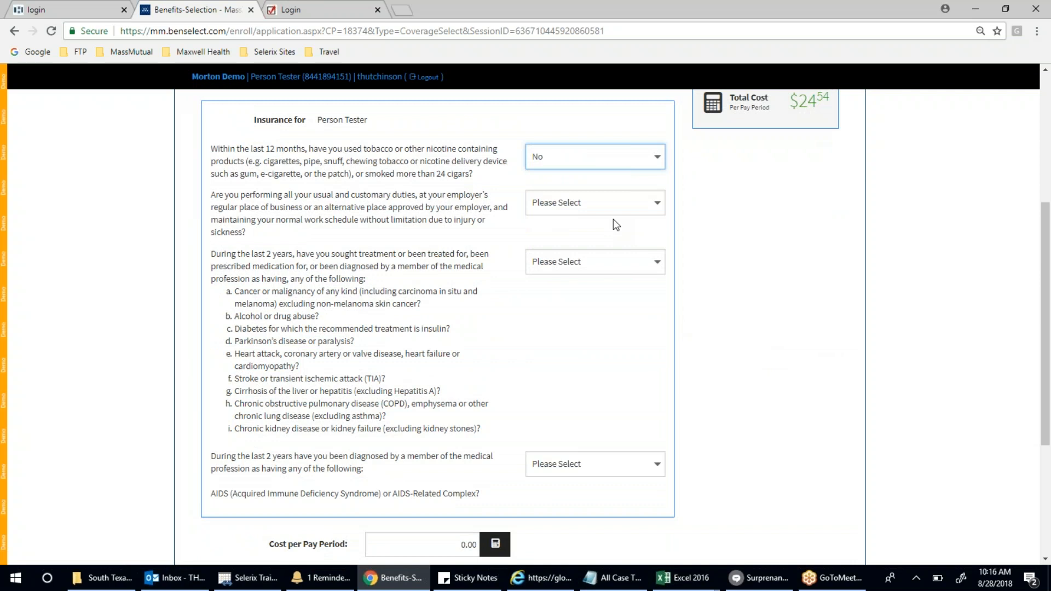
left_click(593, 206)
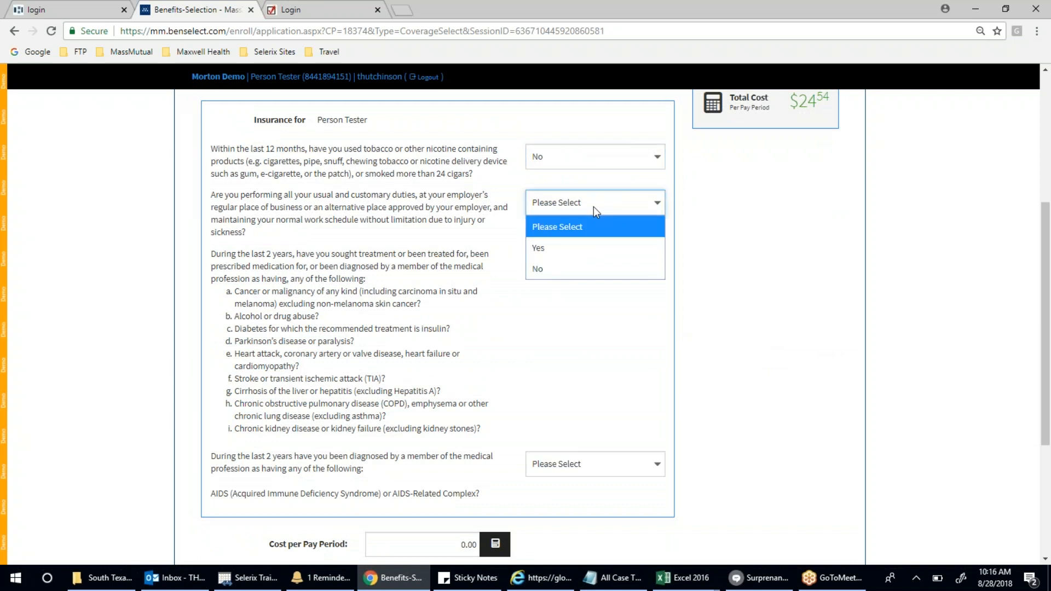
left_click(592, 251)
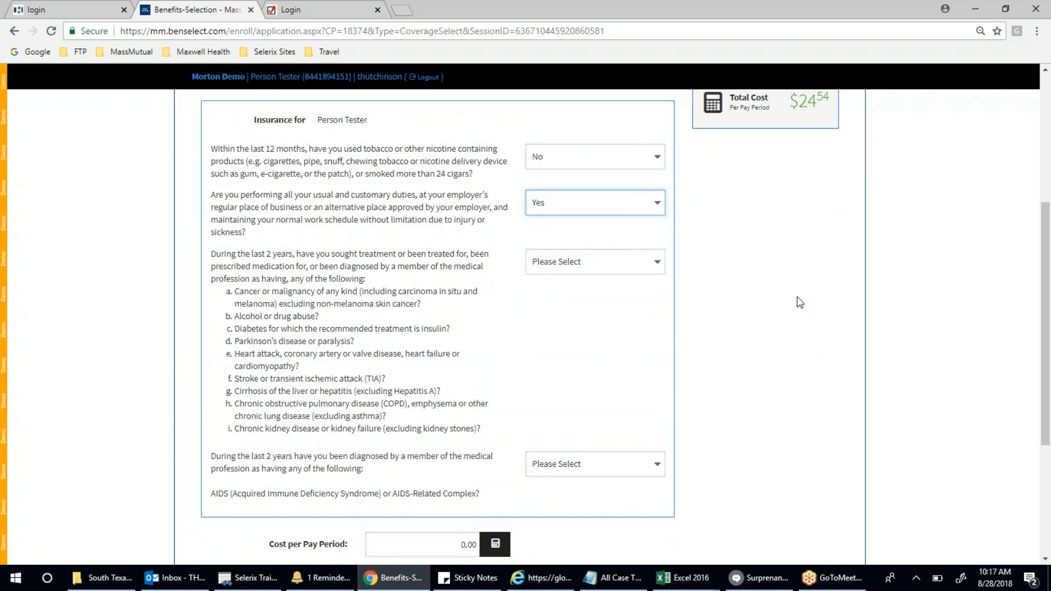
- Answer No to the past-treatment and AIDS diagnosis questions, reaching the rate table
left_click(636, 265)
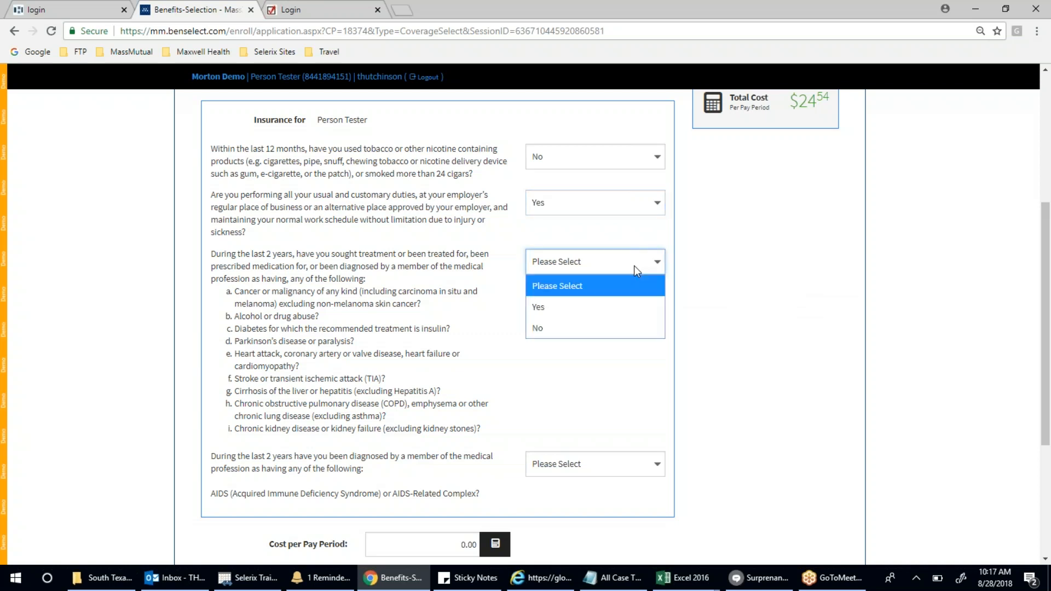
left_click(625, 327)
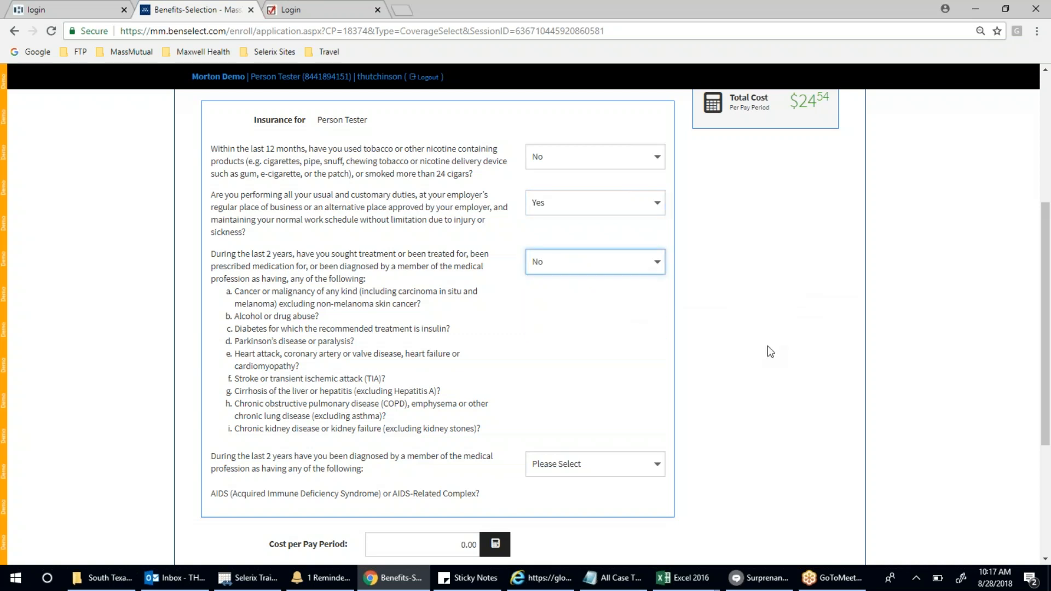
scroll(768, 346, "down", 2)
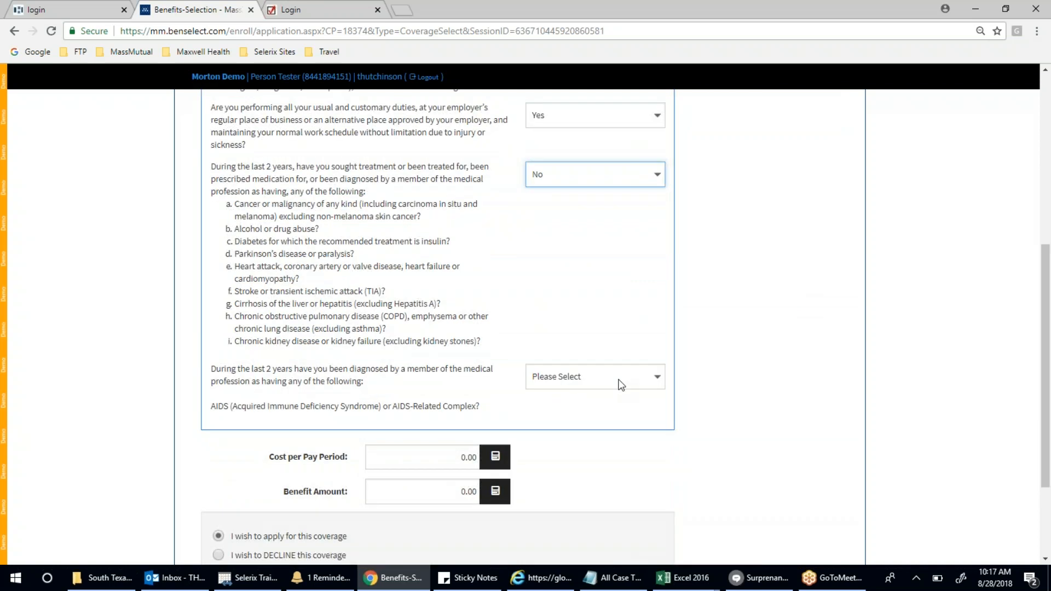
left_click(621, 384)
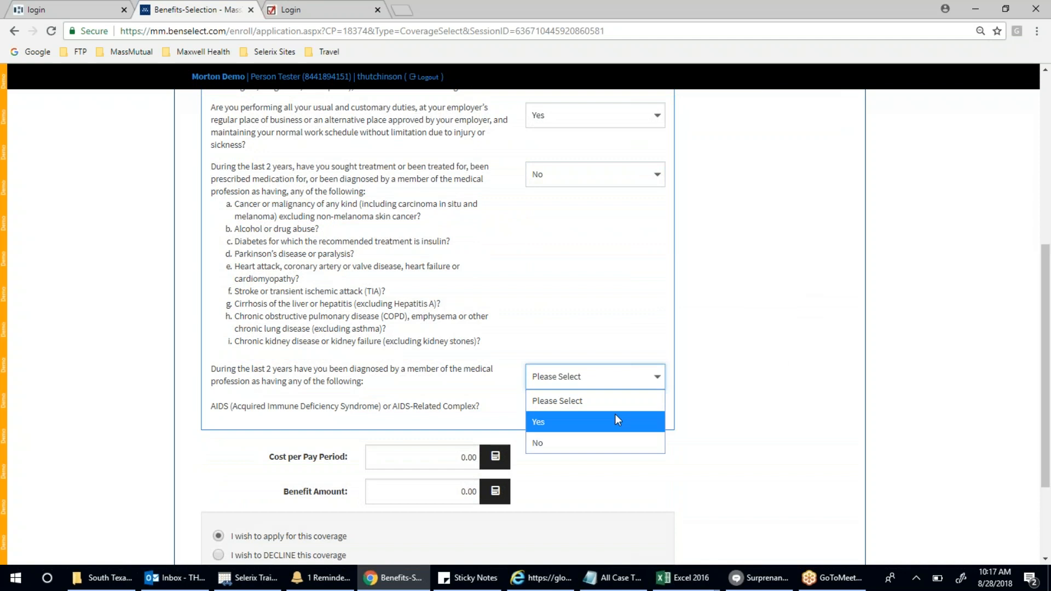
left_click(591, 448)
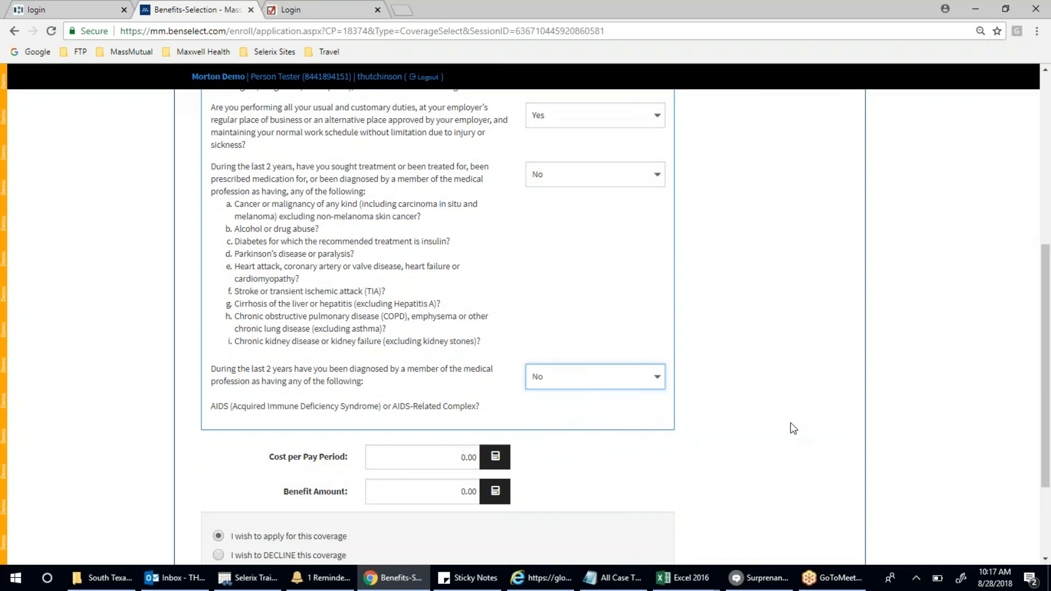
scroll(790, 423, "down", 3)
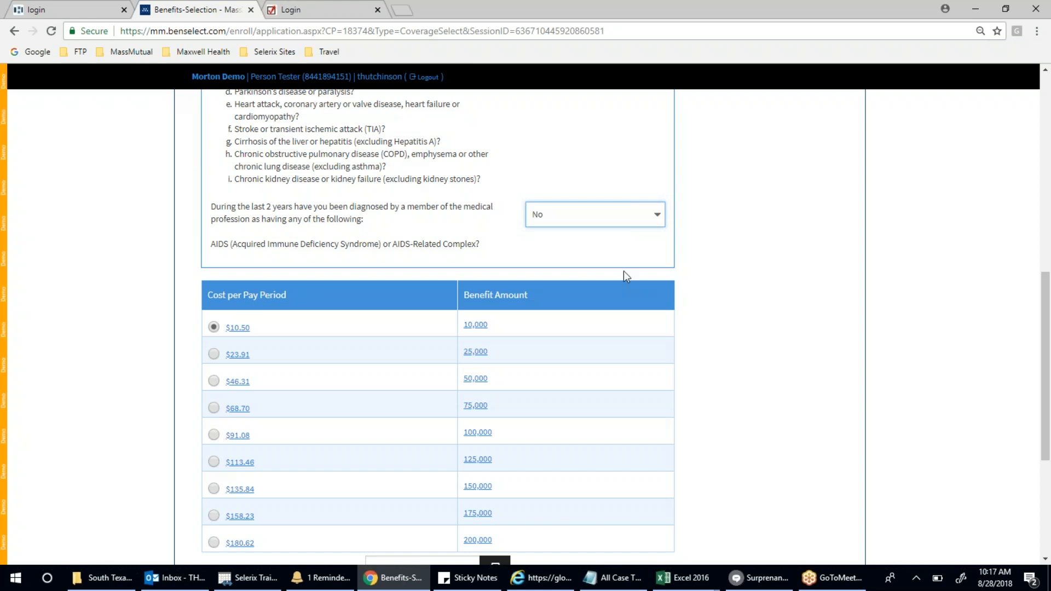
- Choose the $46.31 per pay period option for a 50,000 Whole Life benefit instead of 200,000
scroll(693, 285, "down", 2)
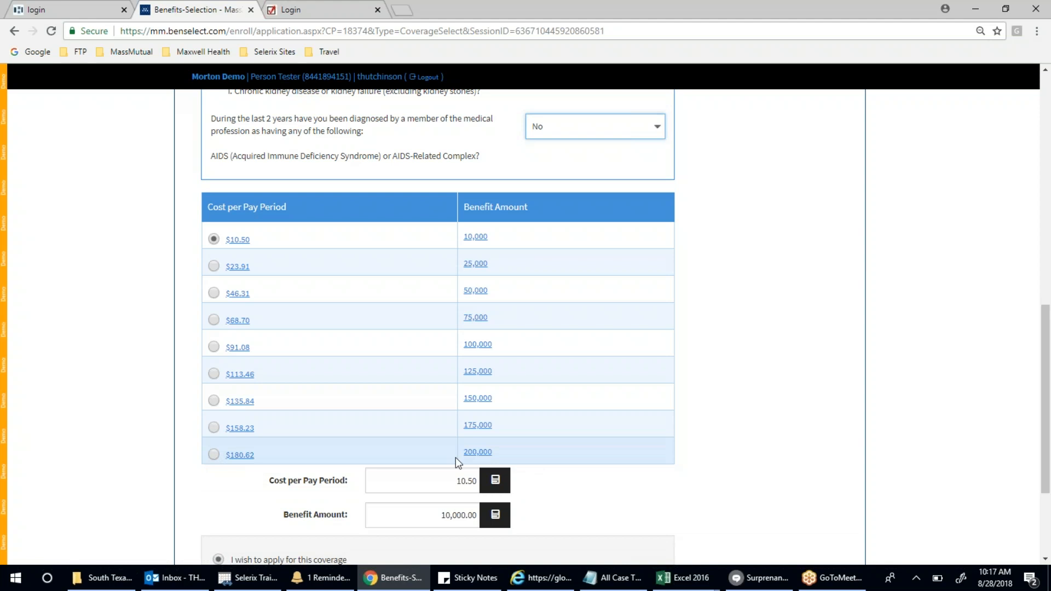
left_click(214, 455)
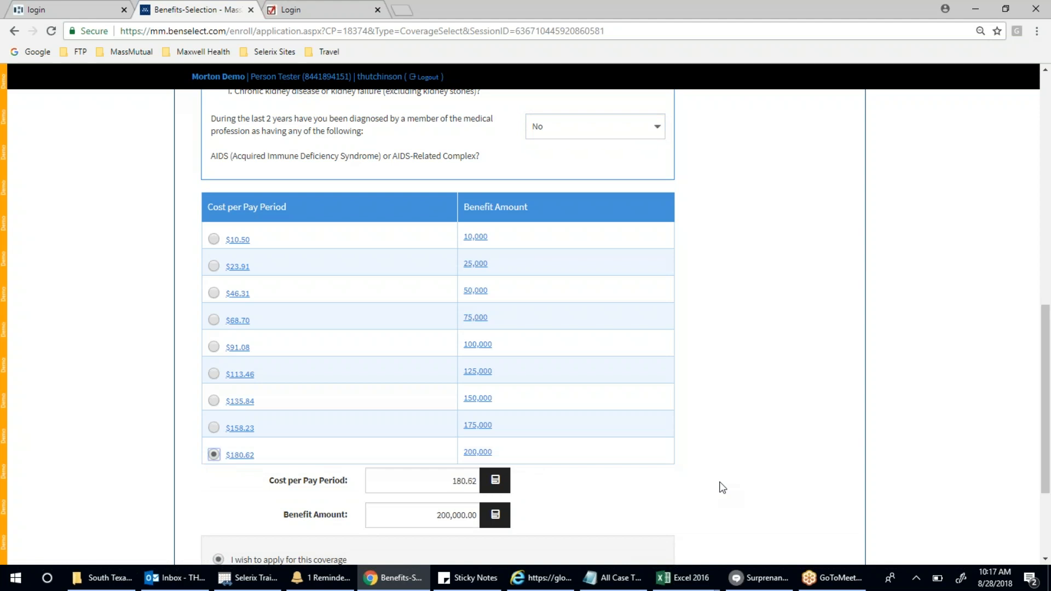
scroll(723, 487, "up", 3)
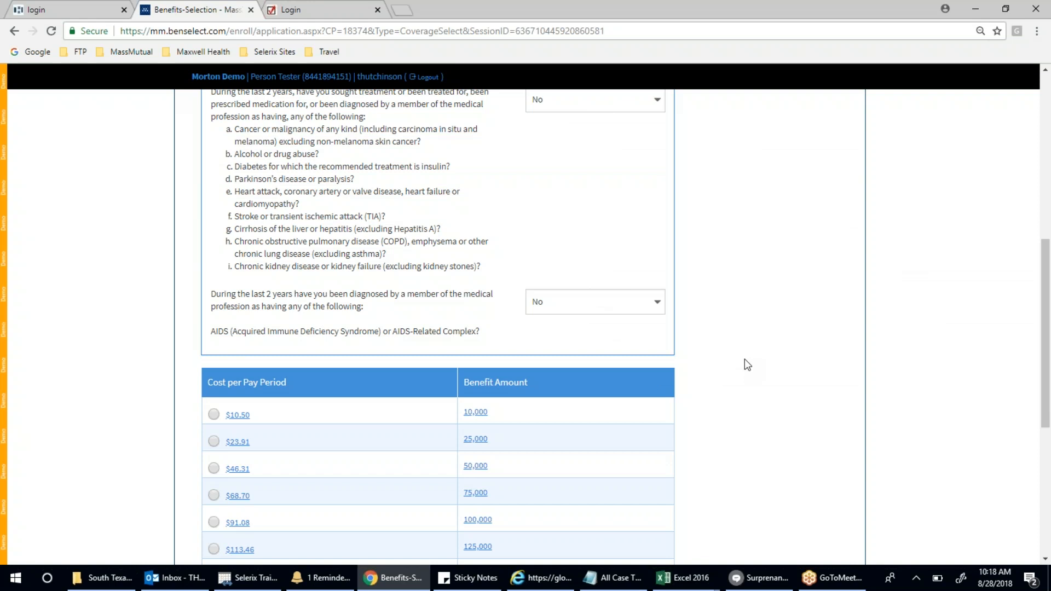
scroll(745, 360, "down", 3)
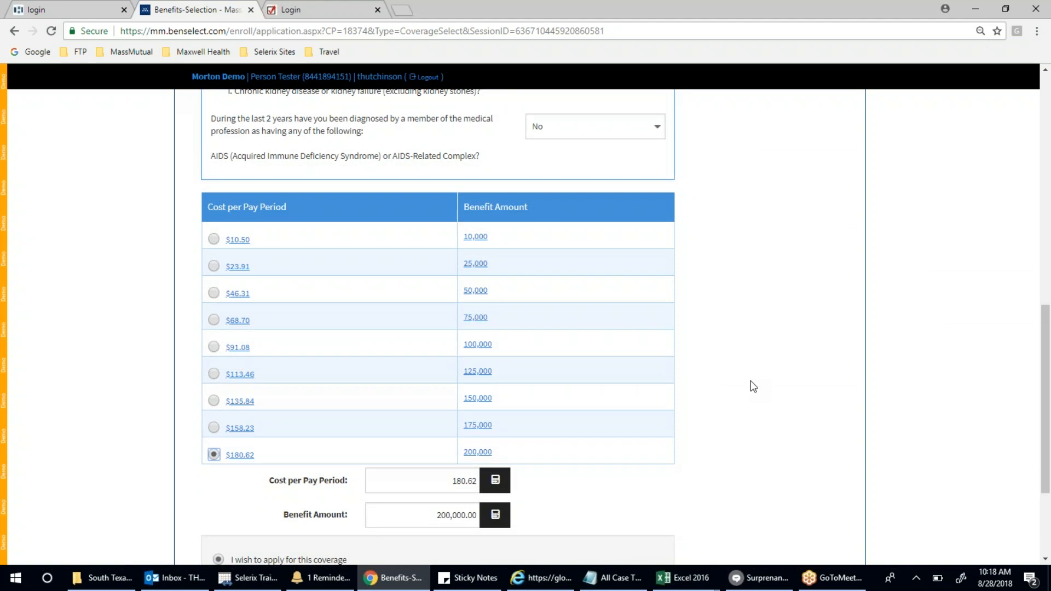
scroll(748, 387, "down", 2)
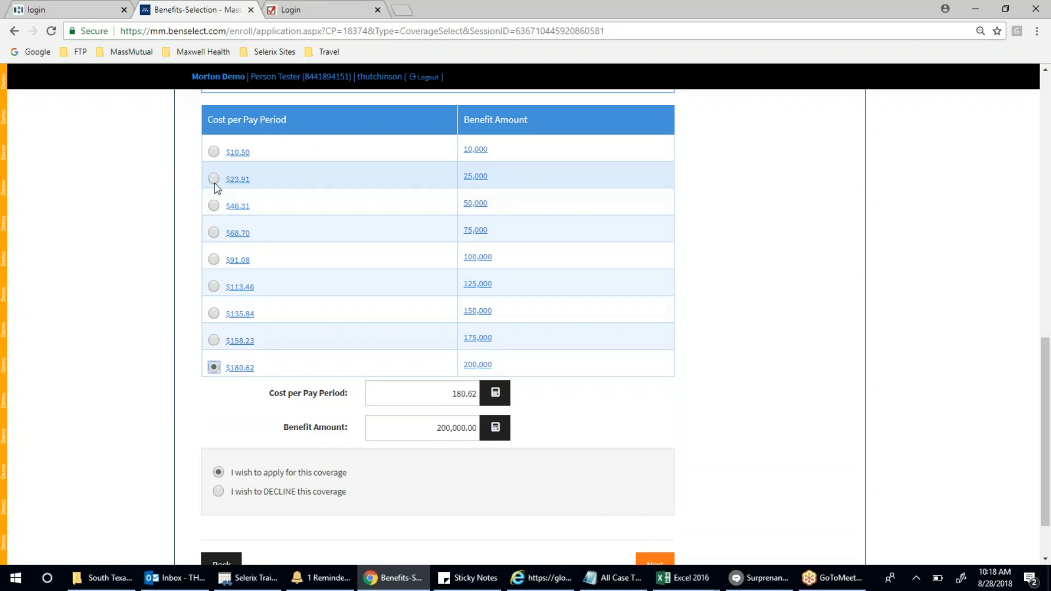
left_click(214, 205)
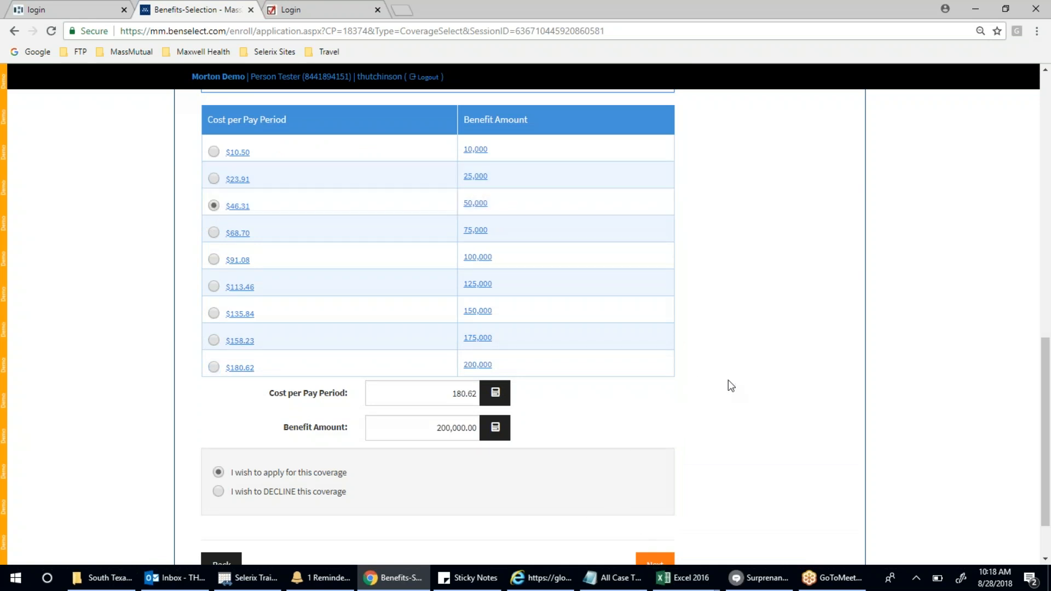
- Continue past the beneficiaries page to the Whole Life coverage summary
scroll(729, 383, "down", 2)
left_click(661, 503)
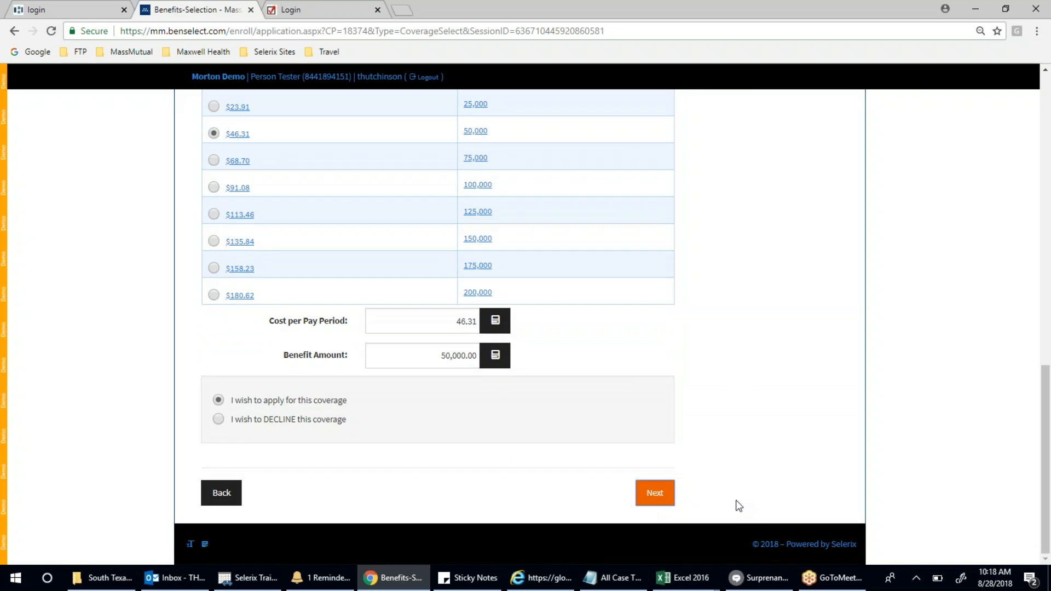
scroll(893, 461, "down", 3)
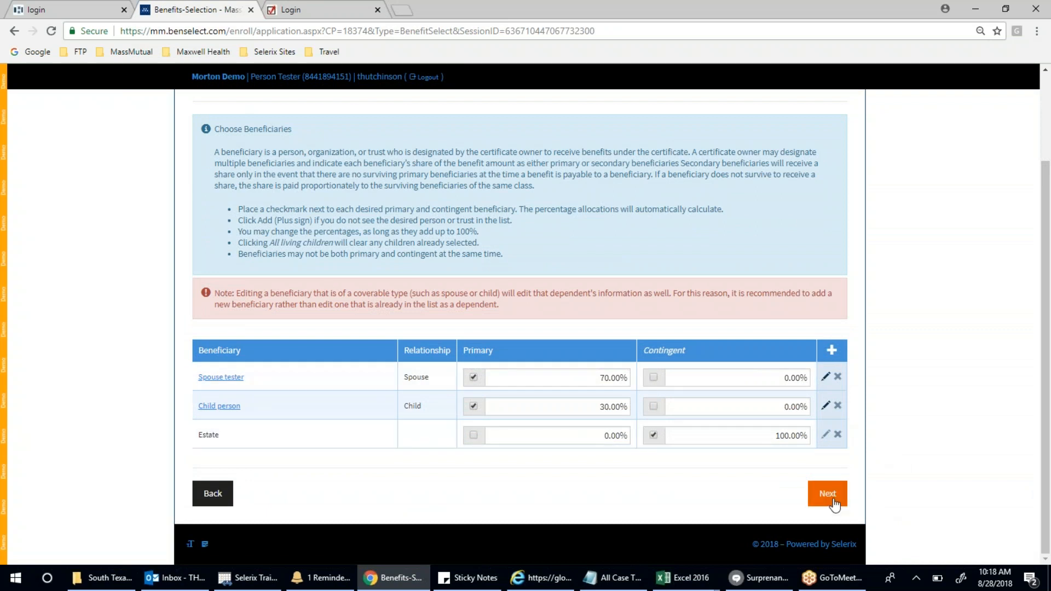
left_click(833, 501)
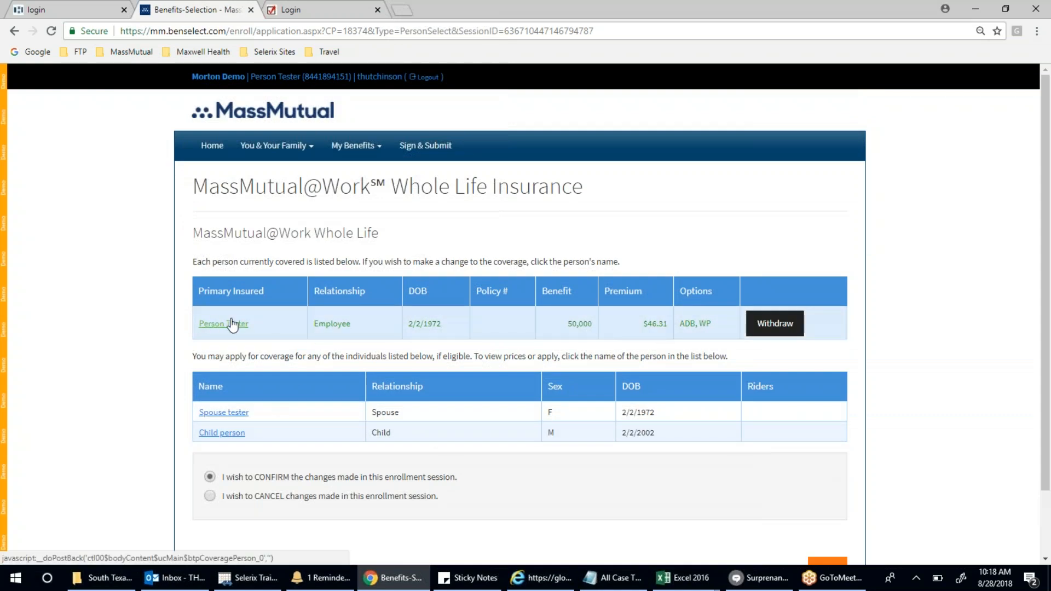
- Start Spouse tester's Whole Life questions and answer No to tobacco use and disability benefits
left_click(232, 414)
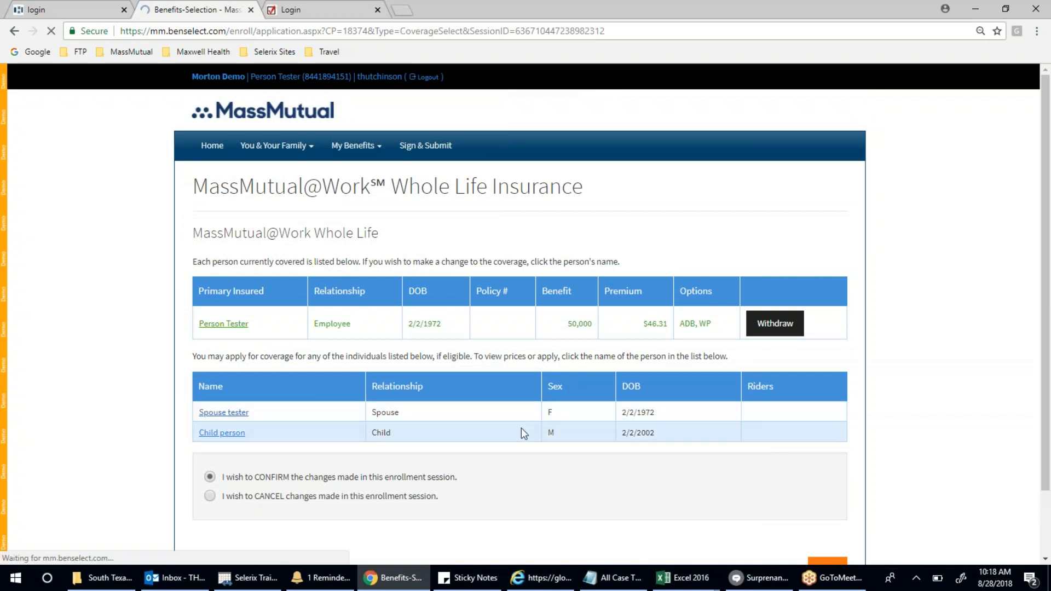
scroll(522, 428, "down", 3)
left_click(580, 247)
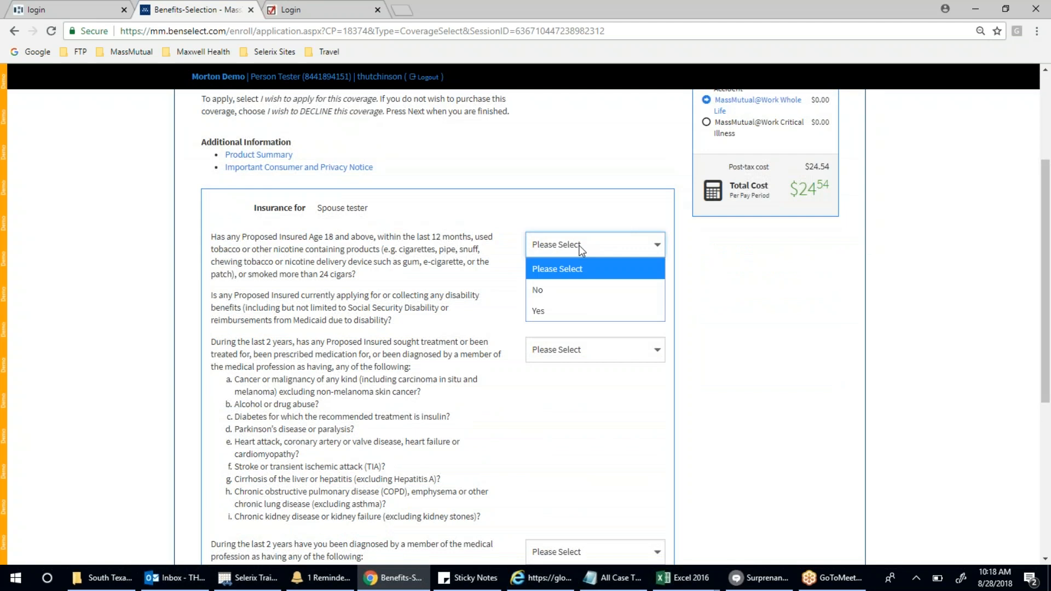
left_click(579, 290)
left_click(603, 305)
left_click(594, 364)
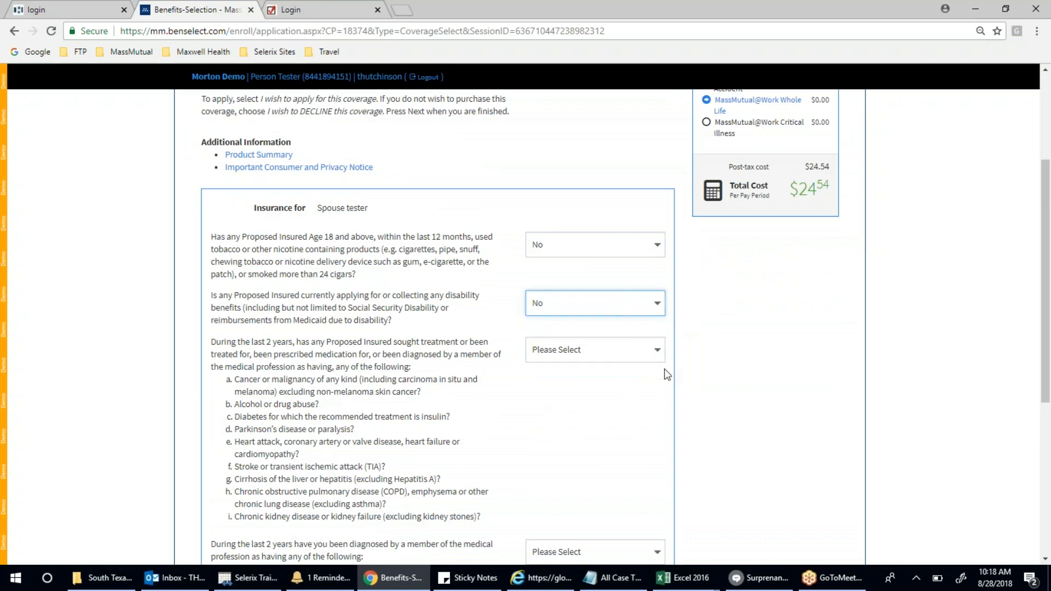
- Answer Yes to the past-treatment question and No to the AIDS diagnosis question
scroll(695, 372, "down", 2)
left_click(576, 265)
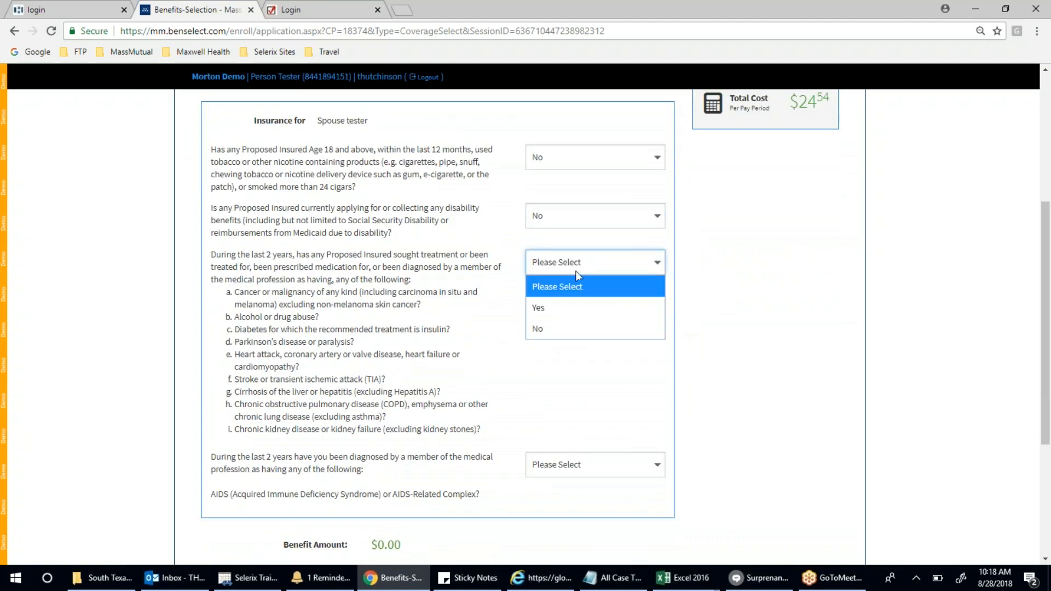
left_click(576, 309)
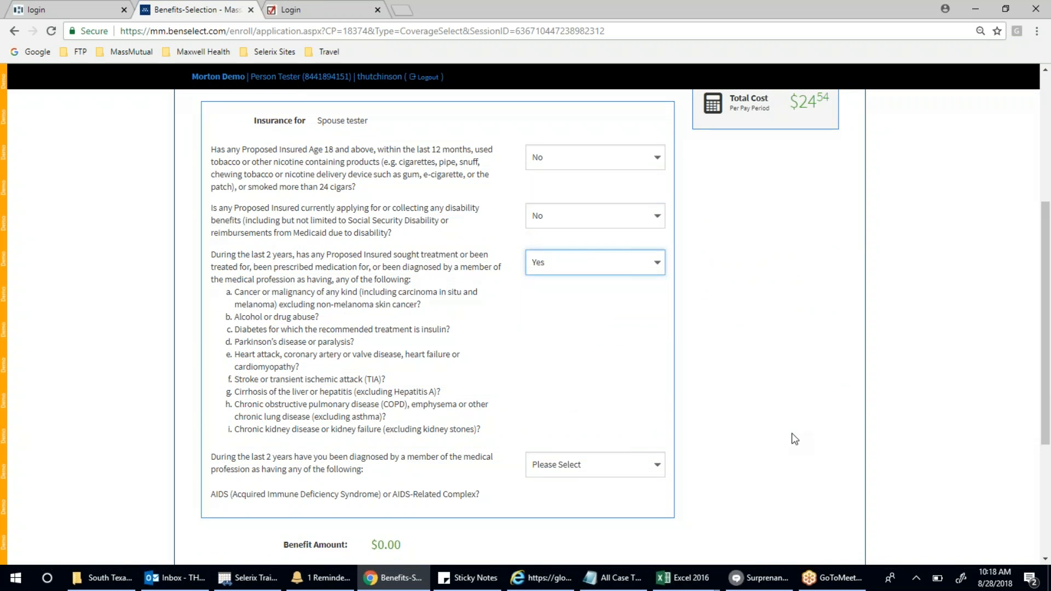
scroll(793, 436, "down", 2)
left_click(602, 378)
left_click(597, 444)
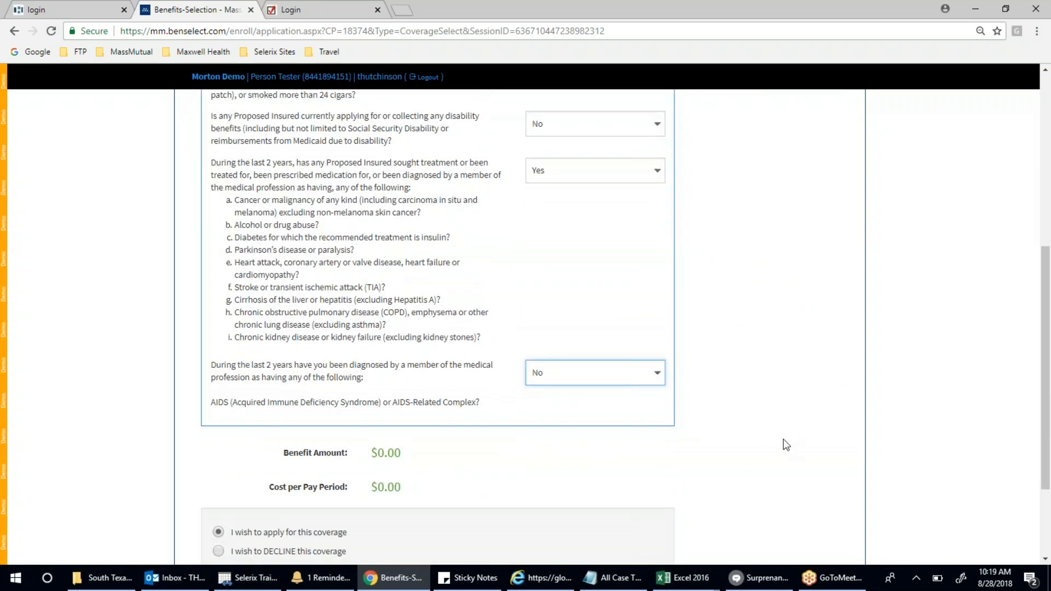
- Correct the past-treatment answer to No, then revisit the disability question
scroll(784, 442, "down", 3)
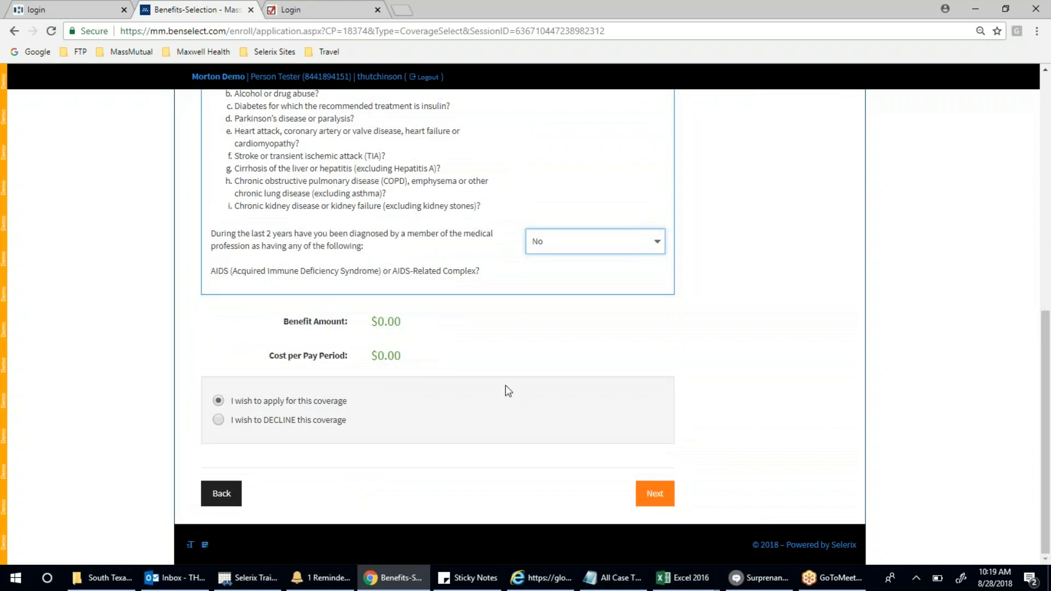
scroll(504, 384, "up", 3)
left_click(575, 218)
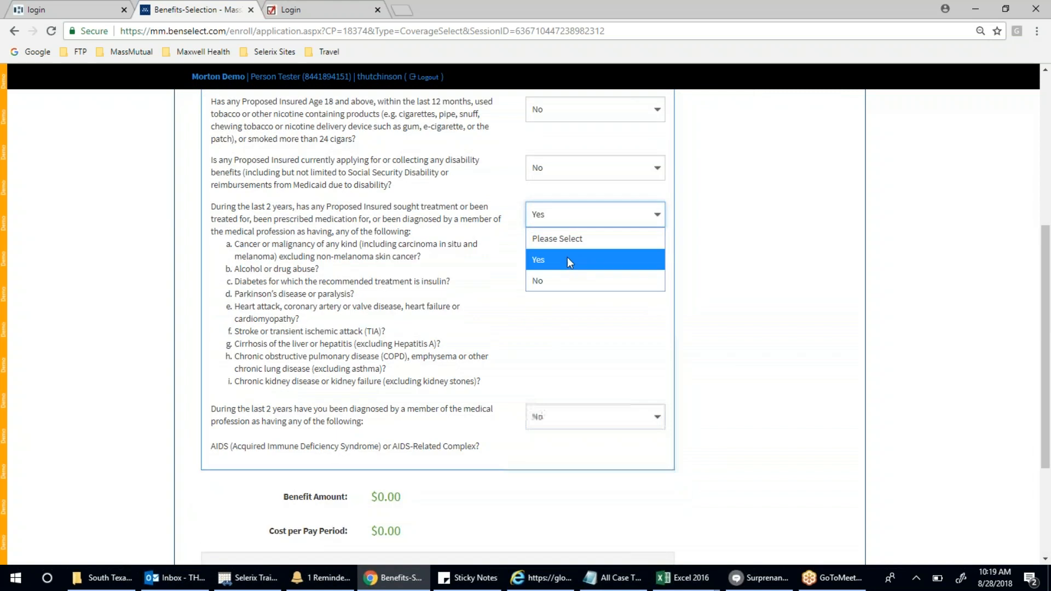
left_click(566, 278)
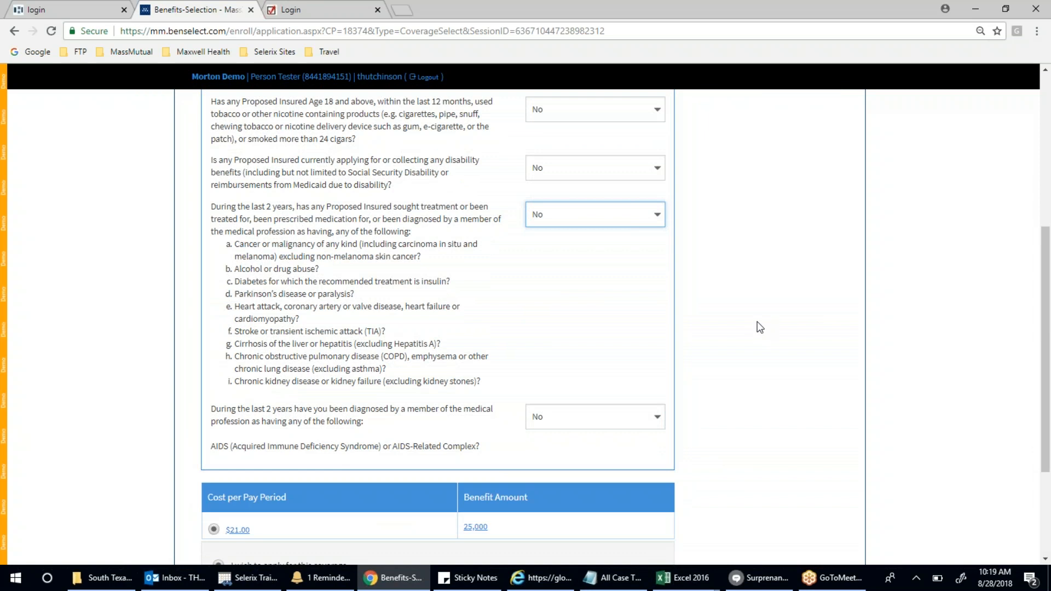
scroll(756, 328, "down", 3)
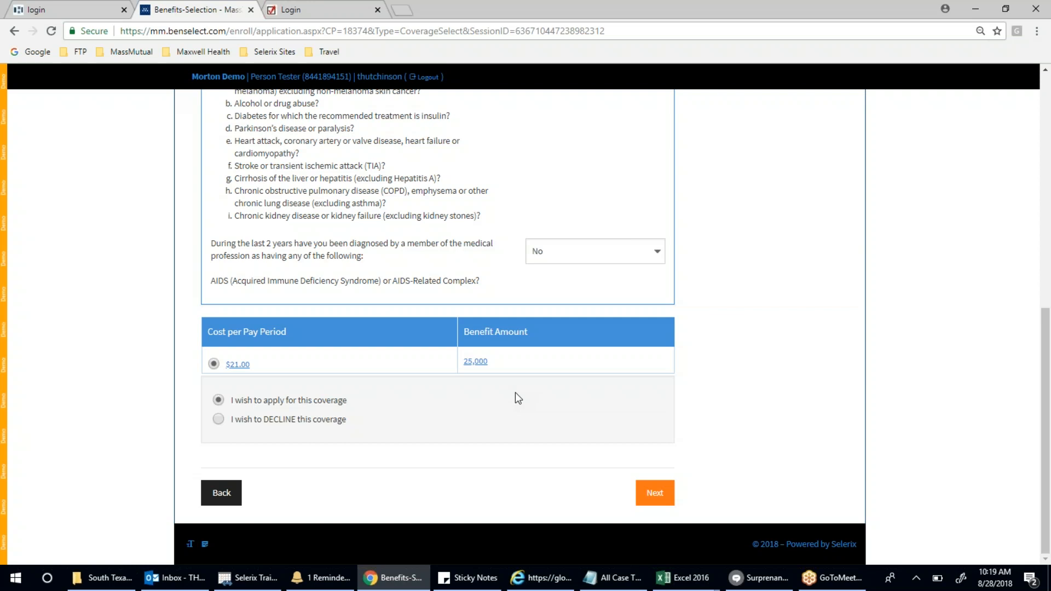
scroll(515, 393, "up", 5)
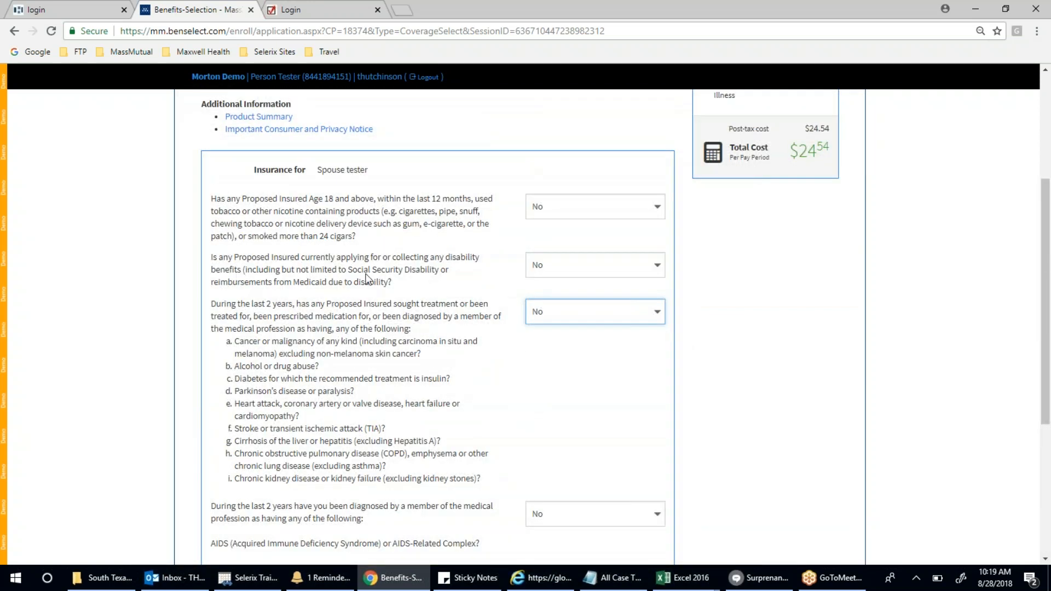
left_click(568, 269)
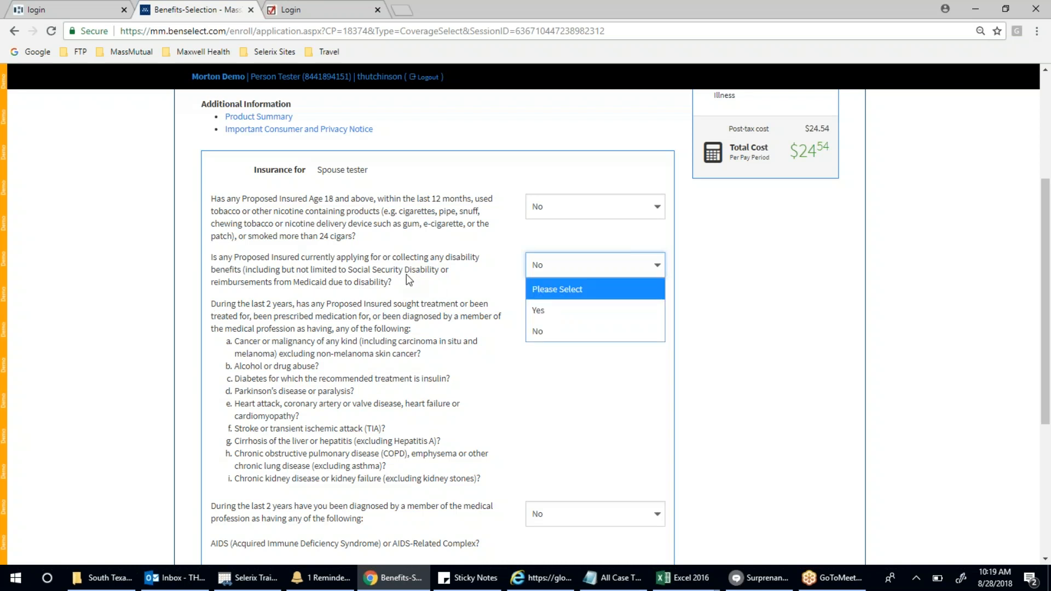
- Settle the spouse's disability answer on No and submit the spouse's 25,000 Whole Life at $21.00
left_click(595, 310)
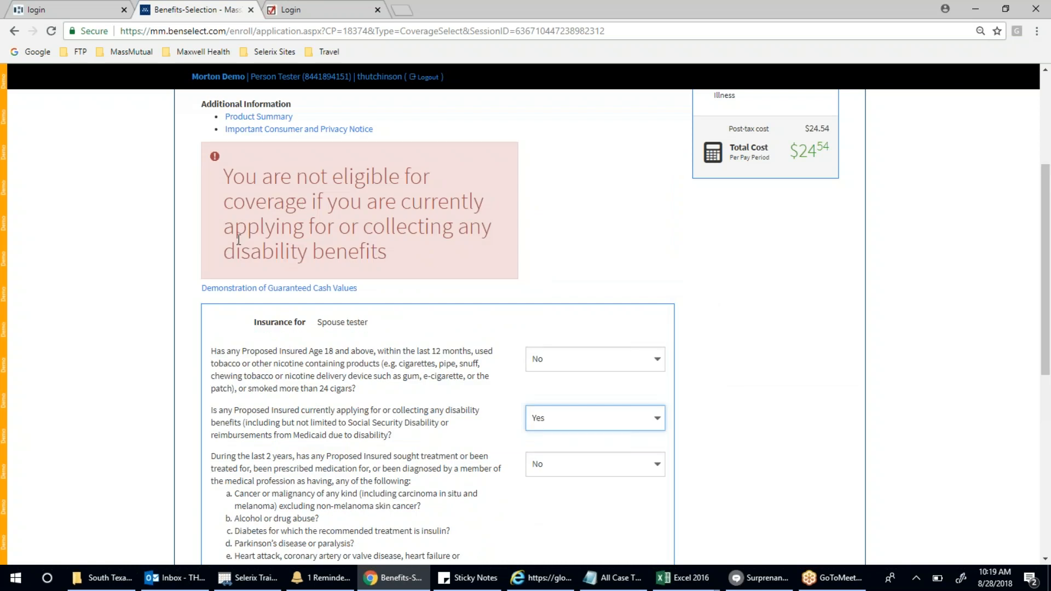
scroll(867, 358, "down", 5)
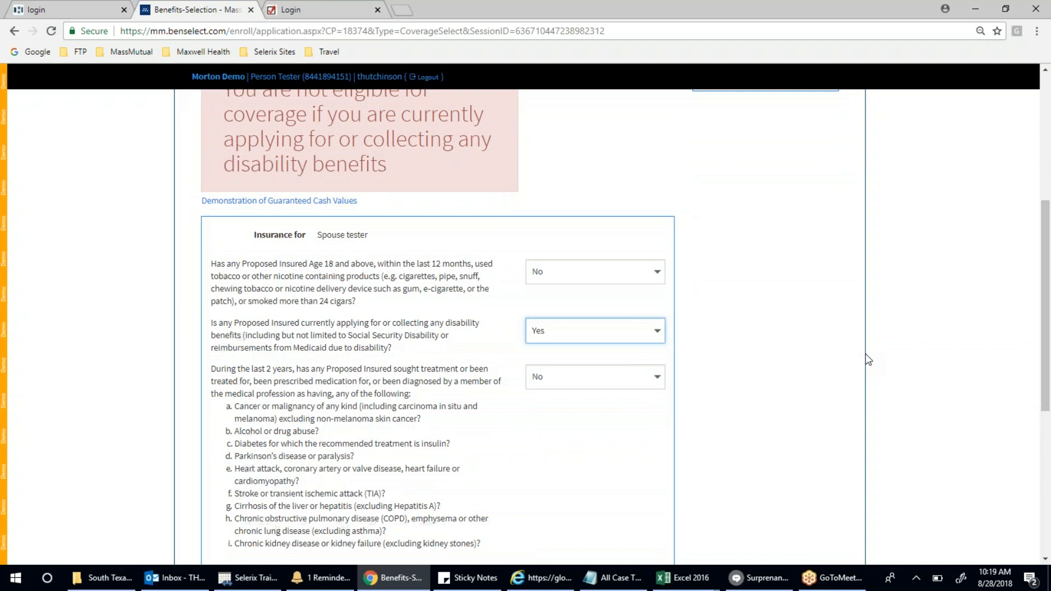
scroll(867, 360, "down", 3)
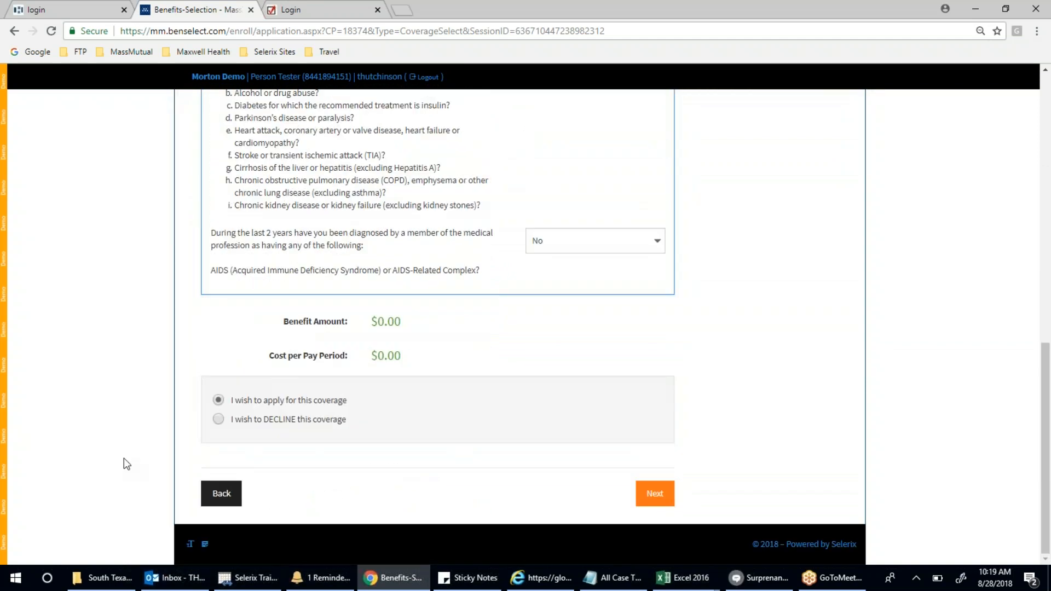
scroll(1048, 424, "up", 5)
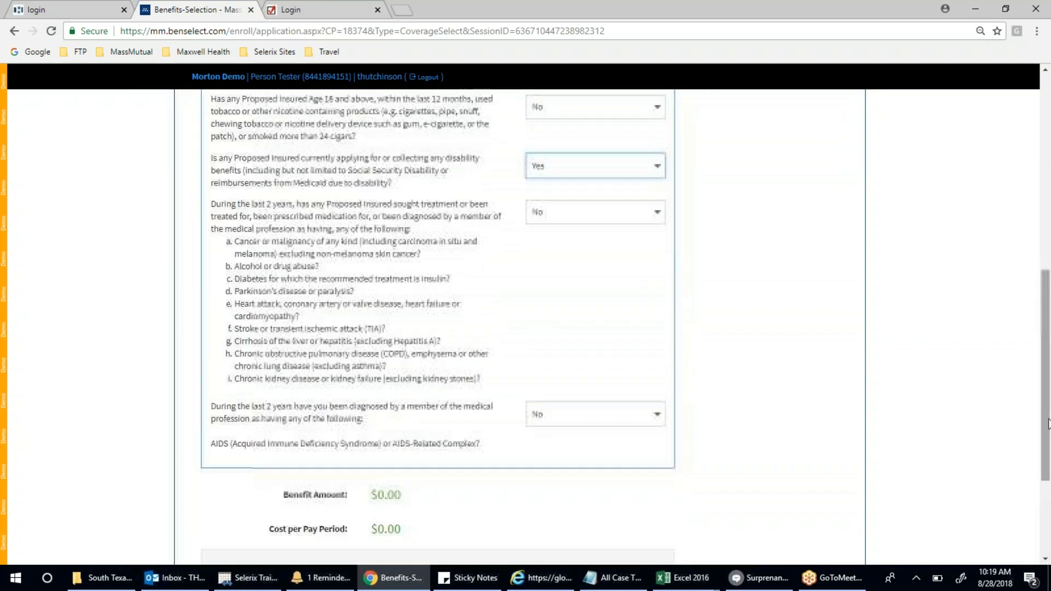
left_click(605, 255)
left_click(586, 322)
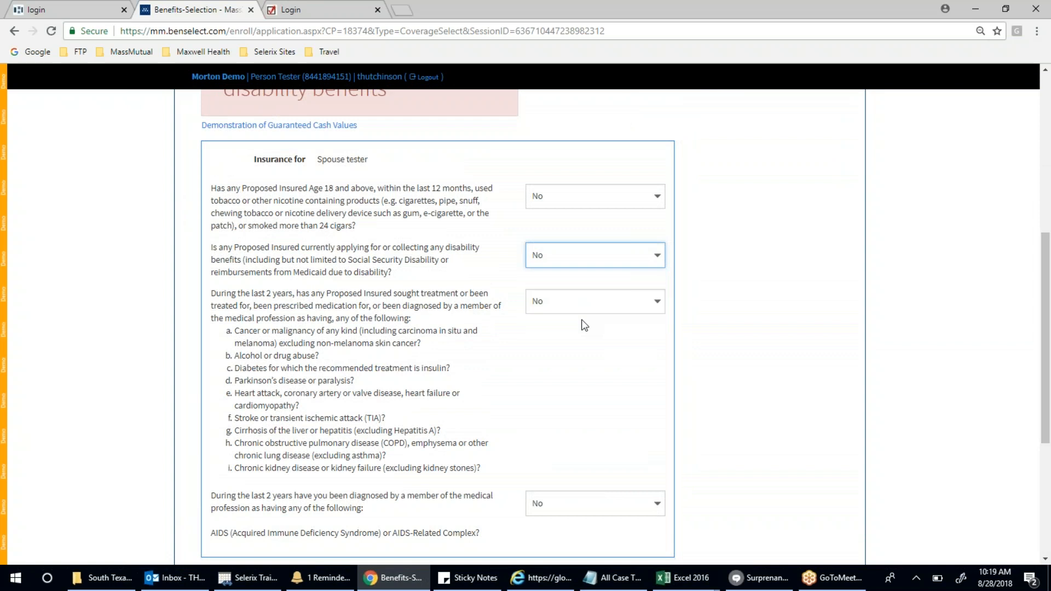
scroll(768, 354, "down", 8)
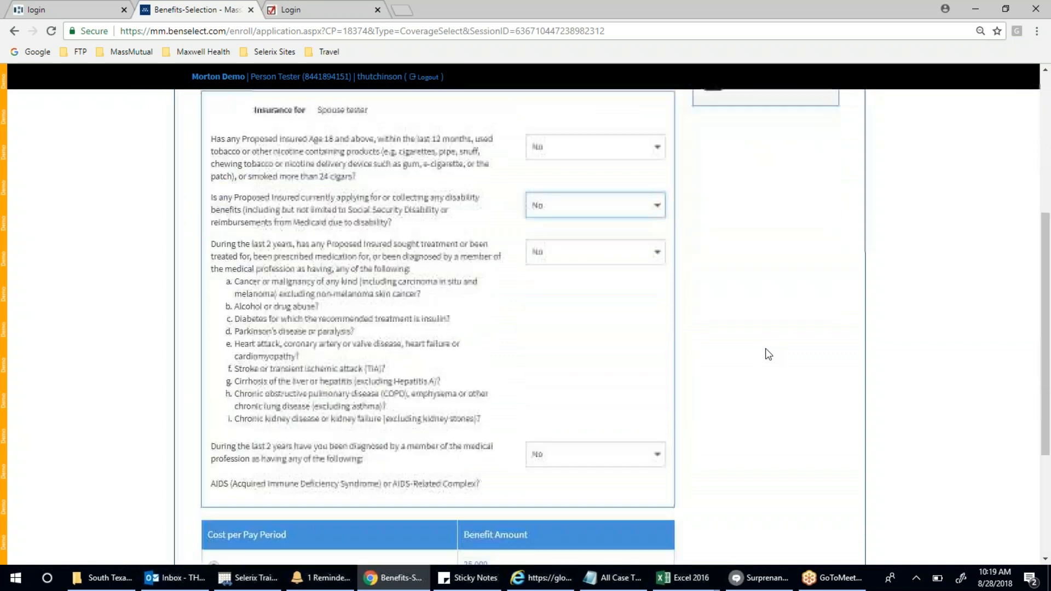
left_click(655, 492)
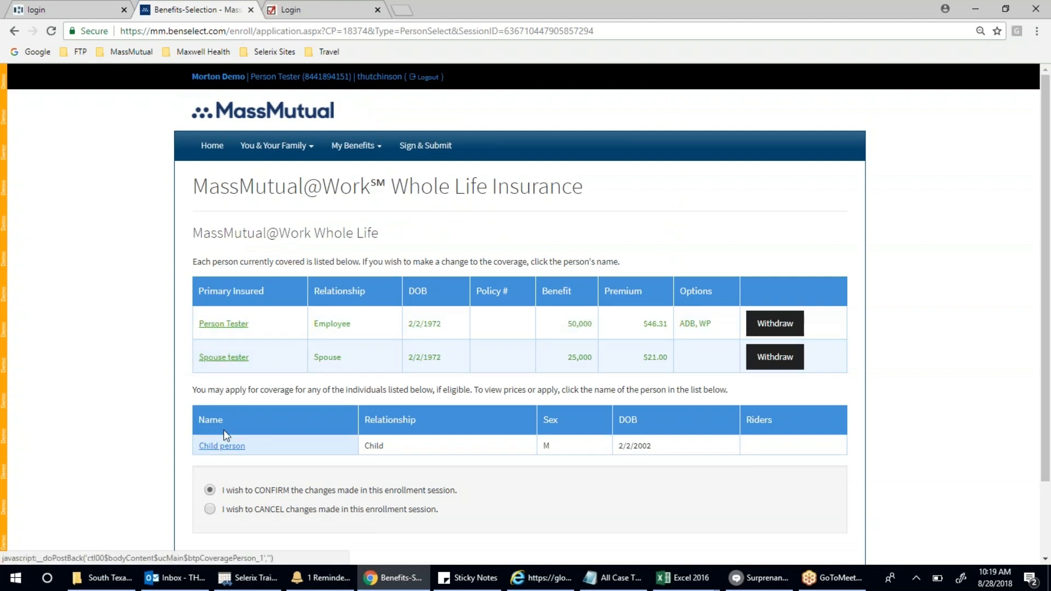
- Enroll the child in 25,000 Whole Life at $7.04, answering No to disability
left_click(235, 446)
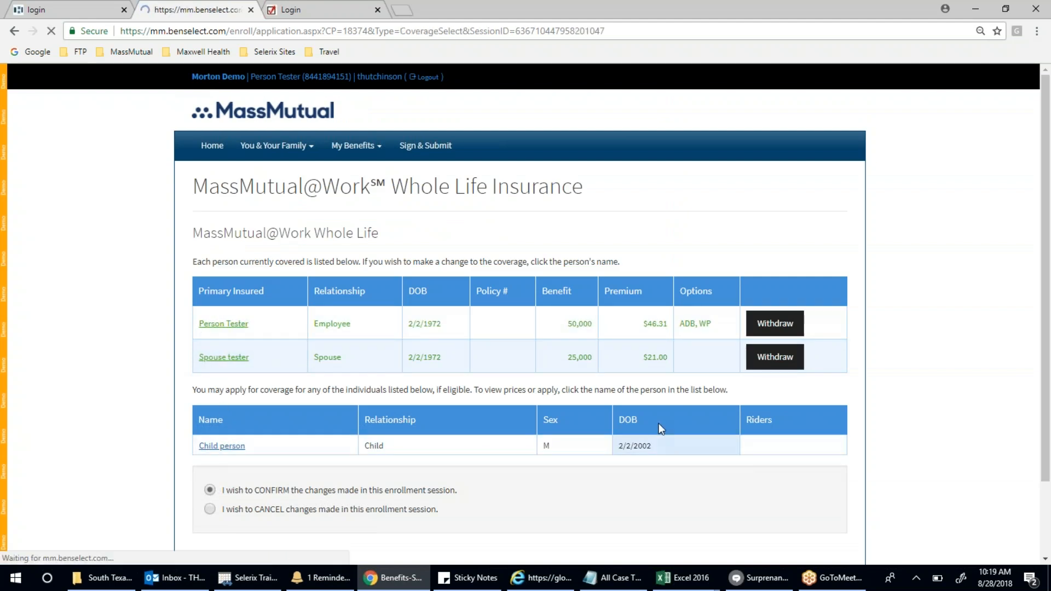
left_click(640, 427)
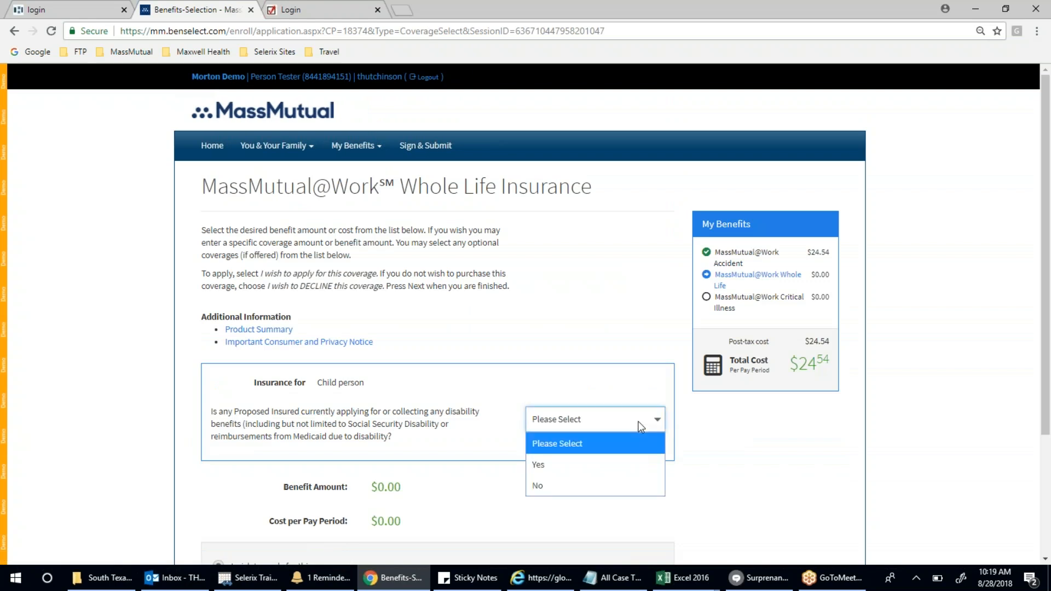
left_click(616, 485)
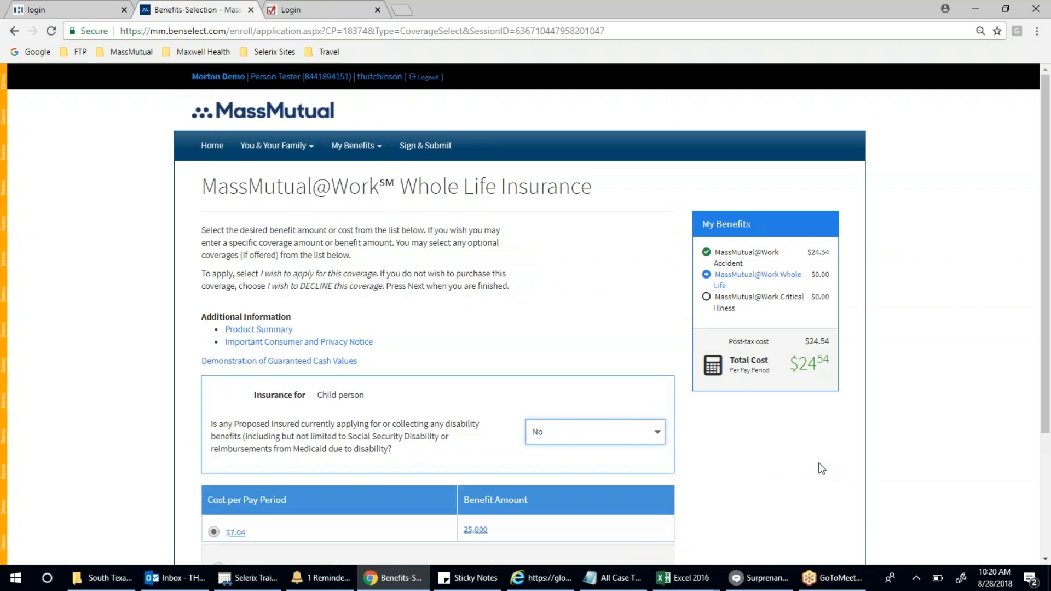
scroll(822, 469, "down", 3)
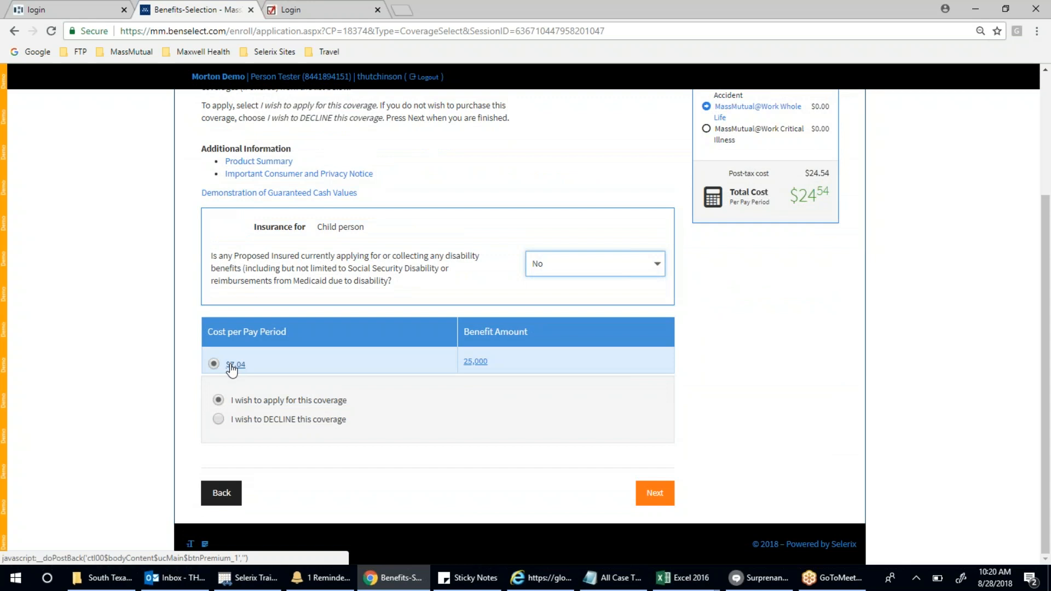
left_click(663, 497)
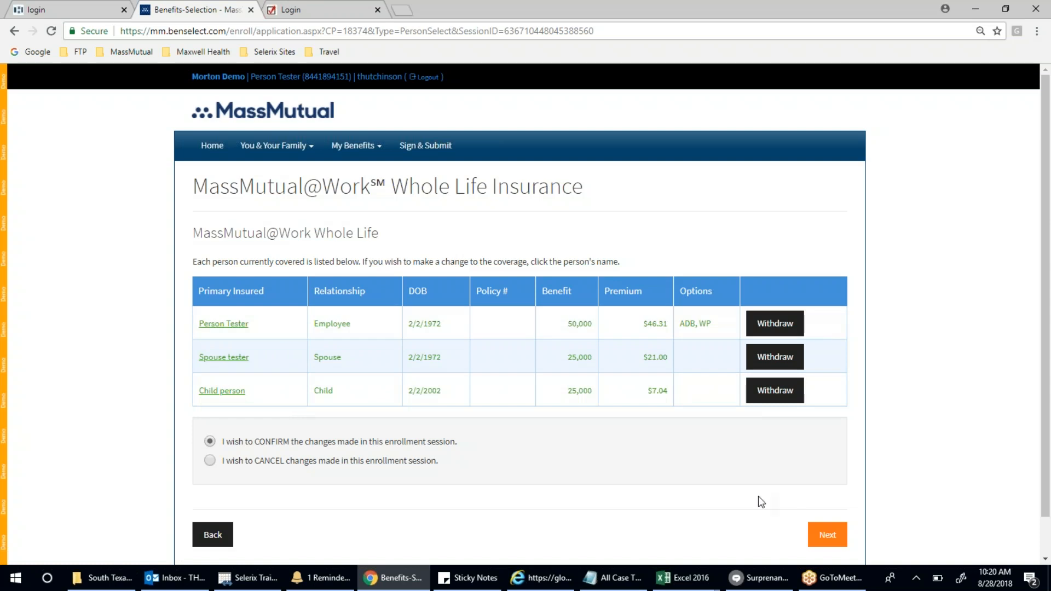
- Confirm the Whole Life enrollment and set Automatic Premium Loan to Yes
left_click(827, 535)
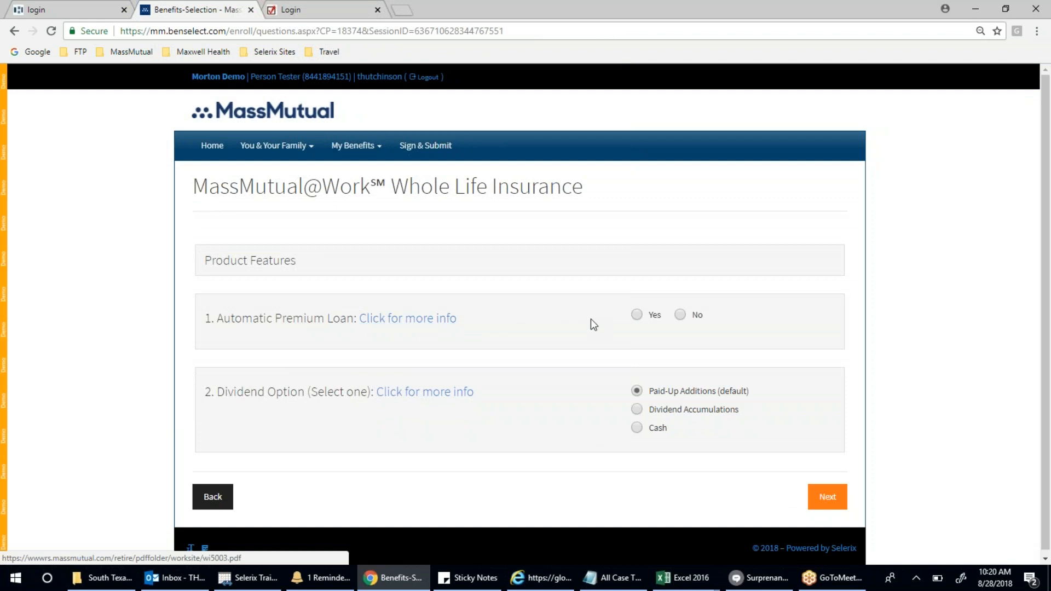
left_click(637, 316)
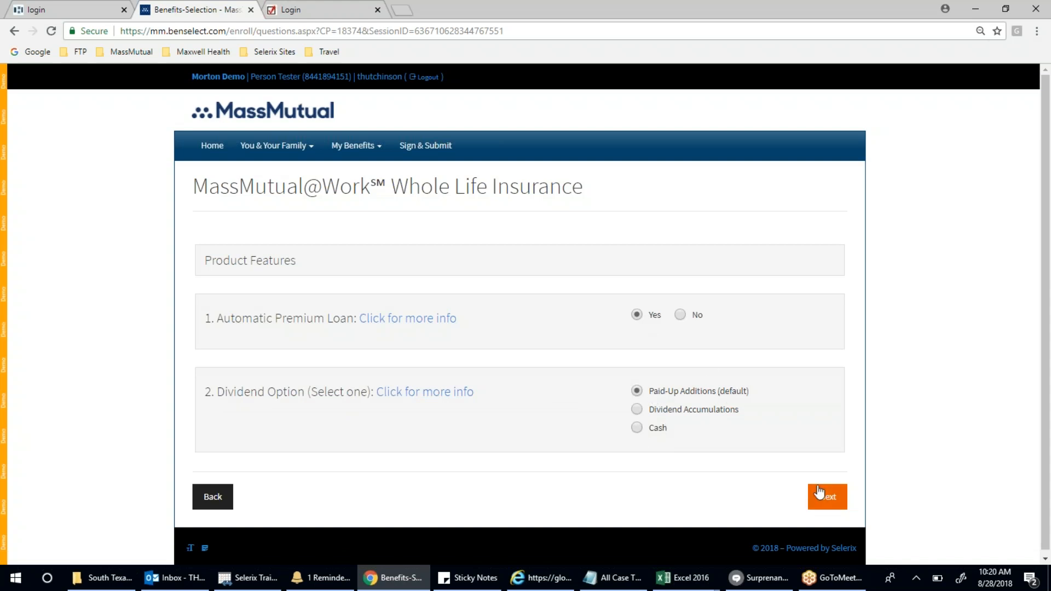
left_click(829, 502)
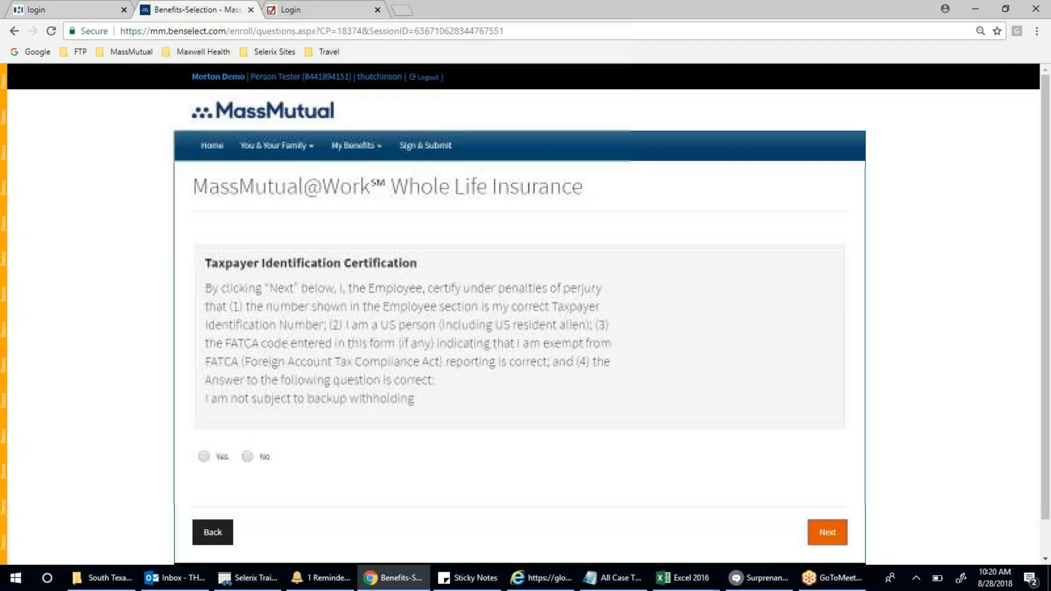
- Certify no backup withholding and agree to the e-signature, completing Whole Life at $74.35
left_click(204, 456)
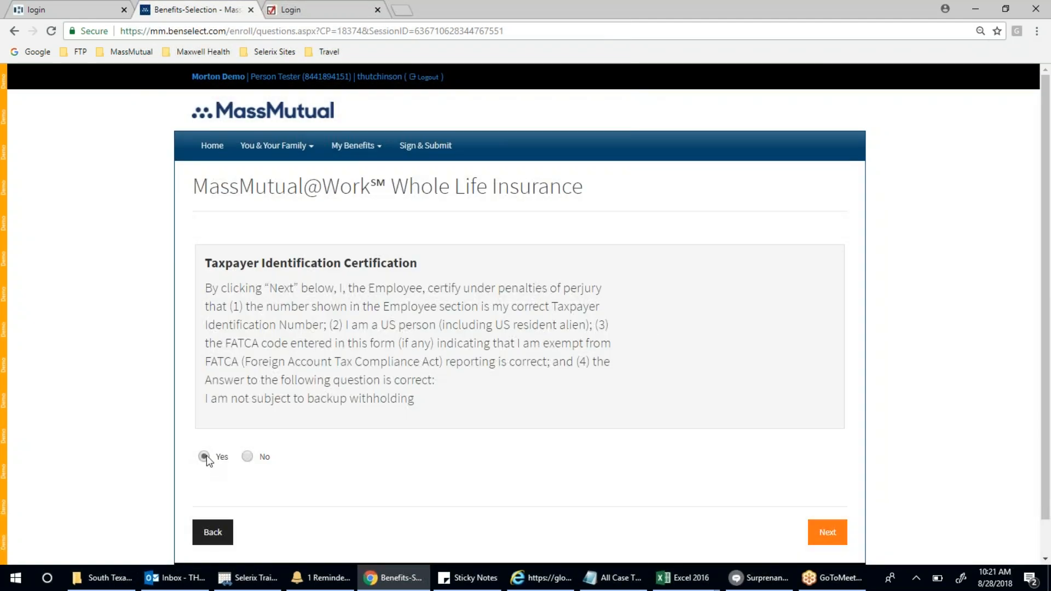
left_click(831, 535)
scroll(422, 377, "up", 15)
scroll(423, 377, "down", 11)
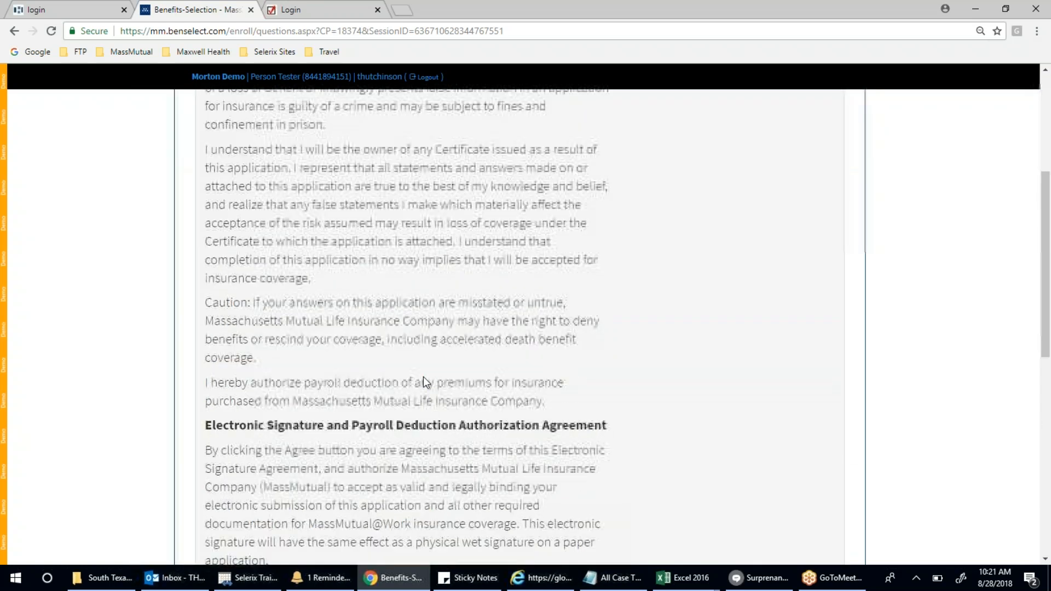
scroll(423, 377, "down", 3)
left_click(204, 399)
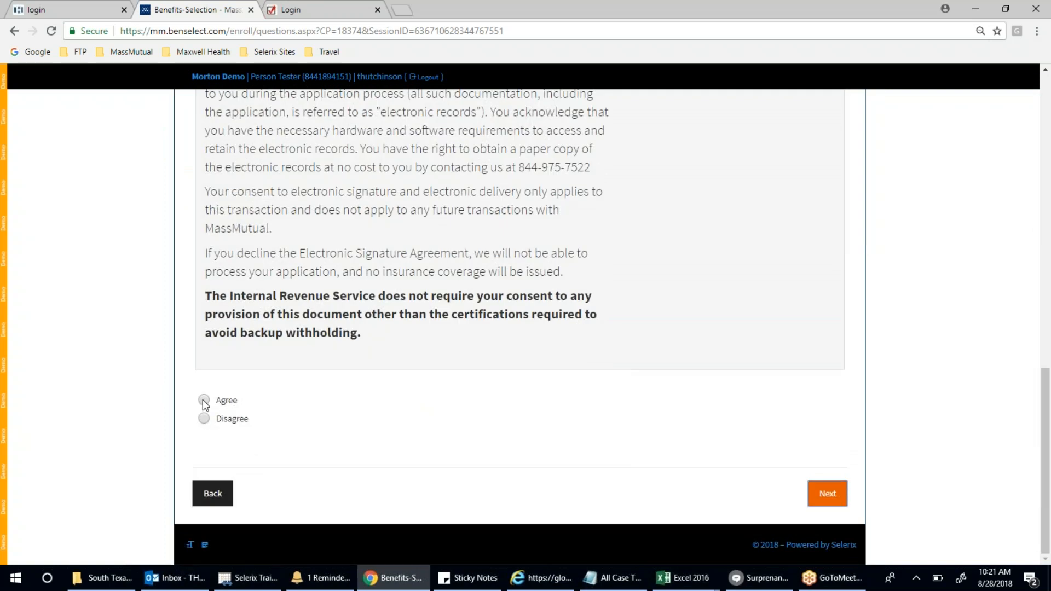
left_click(827, 493)
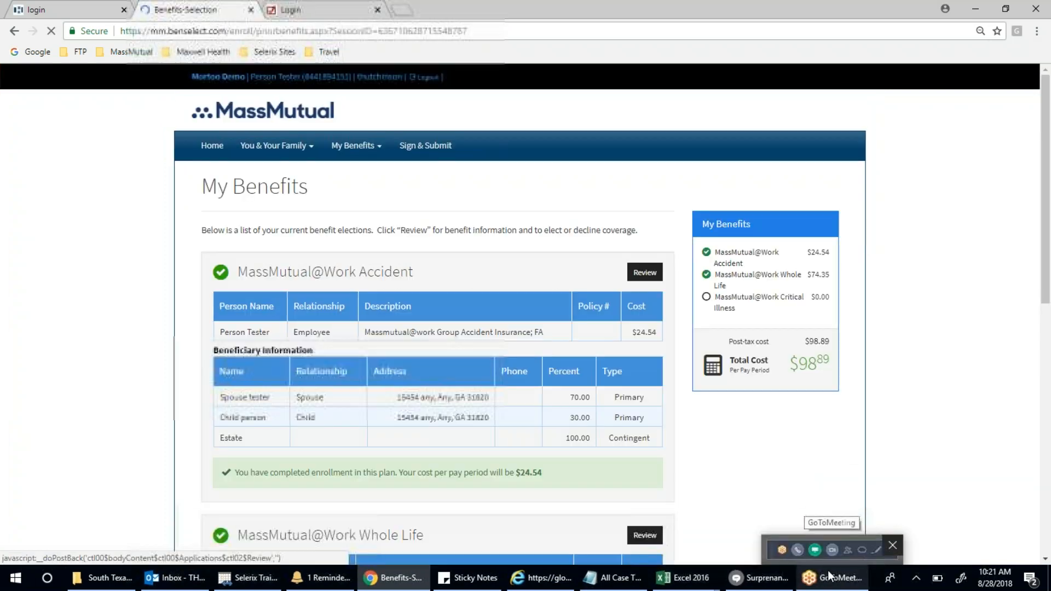
scroll(491, 403, "down", 3)
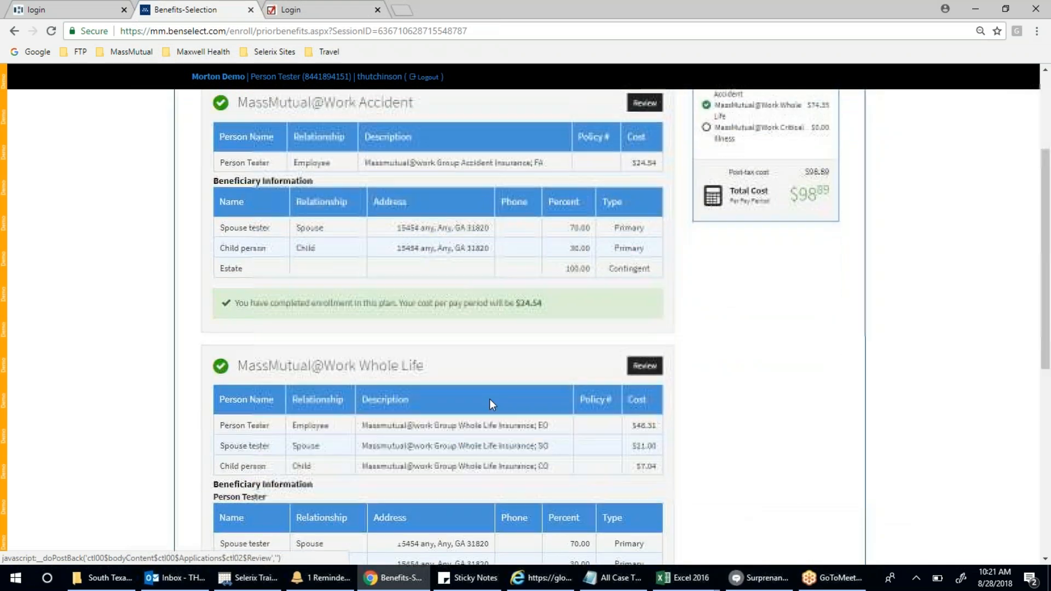
scroll(467, 244, "down", 3)
- Answer Yes to the Critical Illness health-insurance prequalification for employee, spouse and child
scroll(441, 236, "down", 2)
scroll(442, 237, "down", 2)
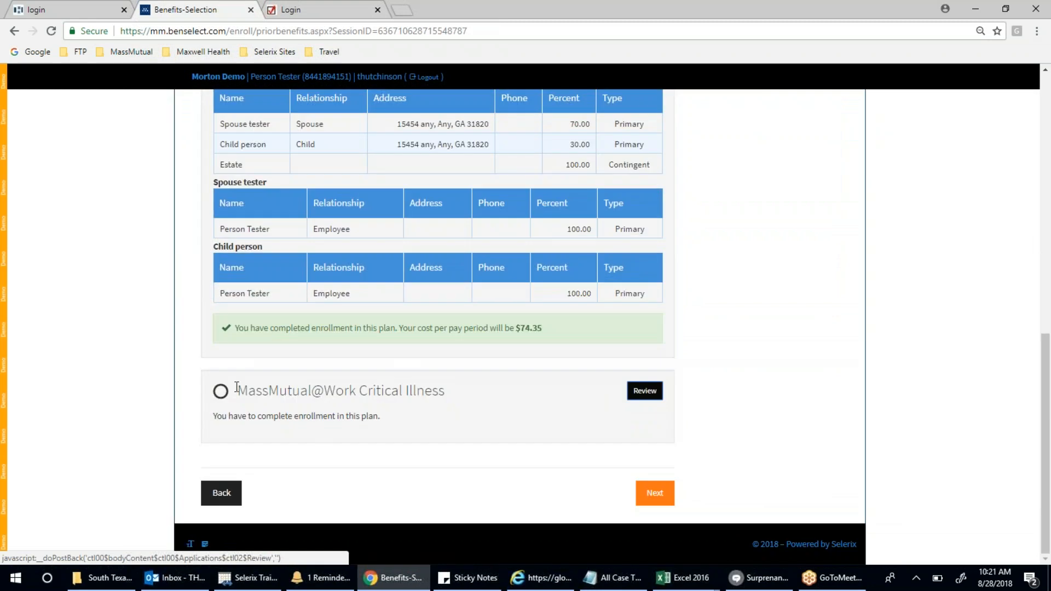
left_click(660, 495)
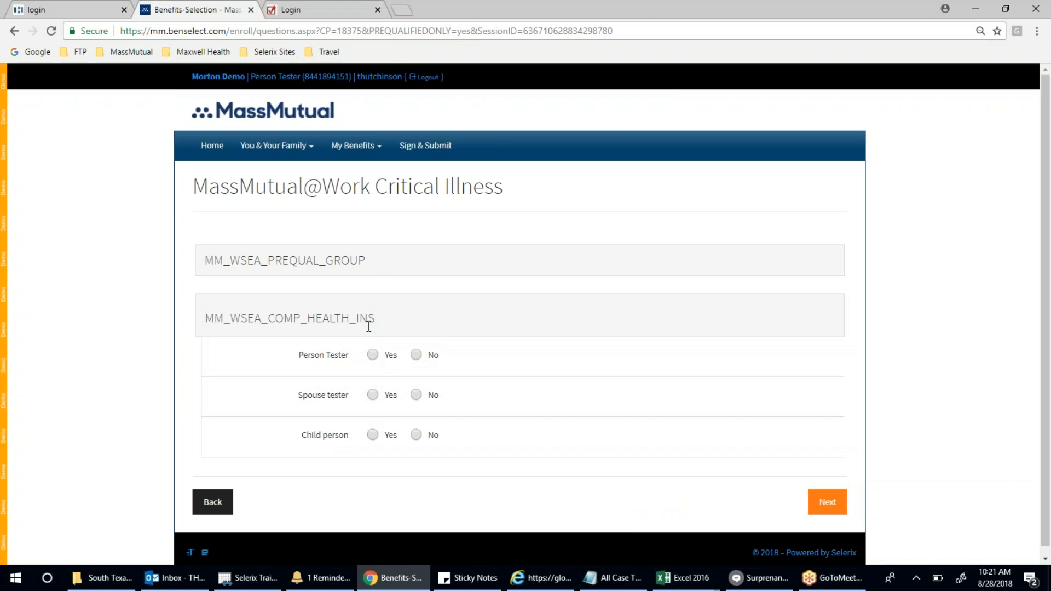
left_click(372, 354)
left_click(373, 395)
left_click(372, 435)
left_click(827, 502)
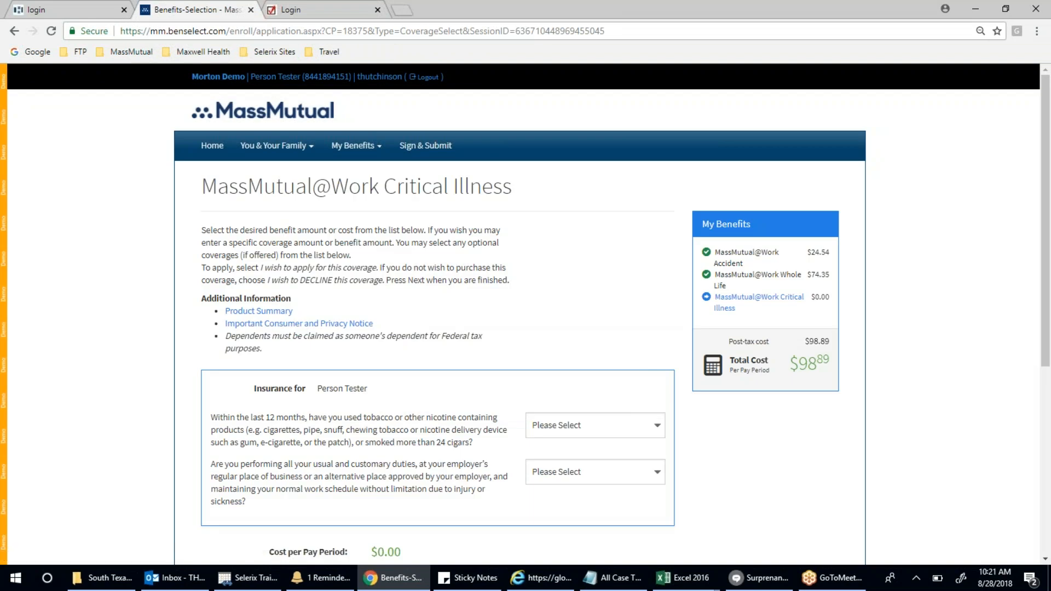
- Answer Yes to the employee's Critical Illness tobacco use and usual-duties questions
scroll(816, 504, "down", 2)
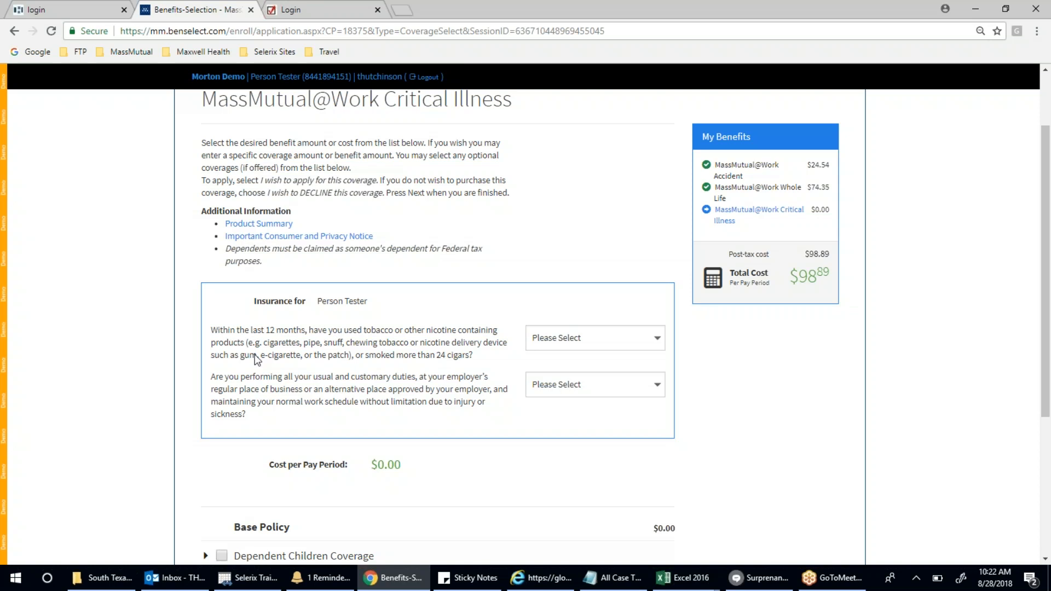
left_click(599, 343)
left_click(584, 408)
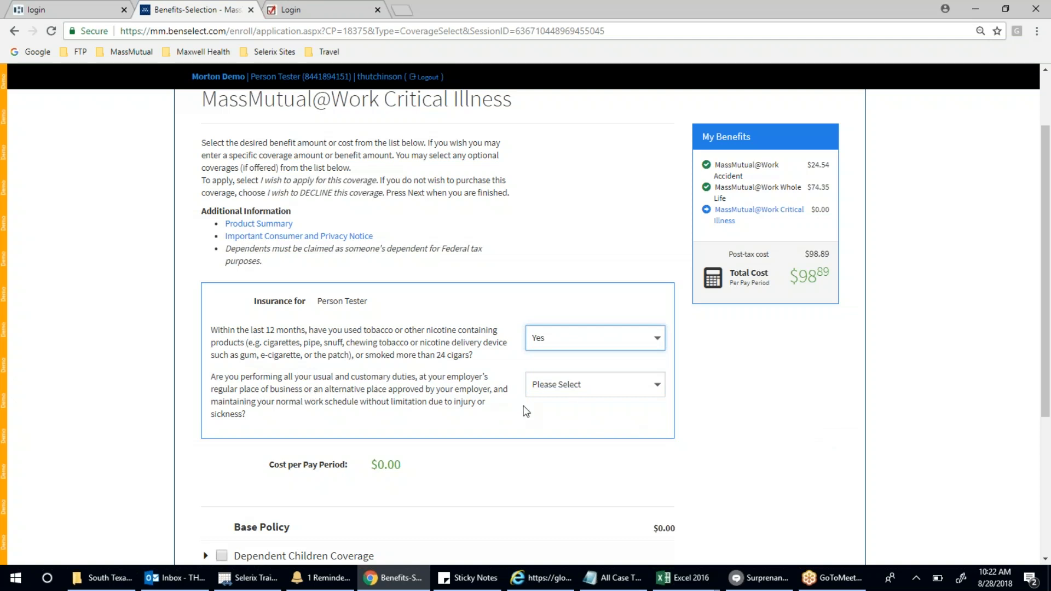
left_click(563, 388)
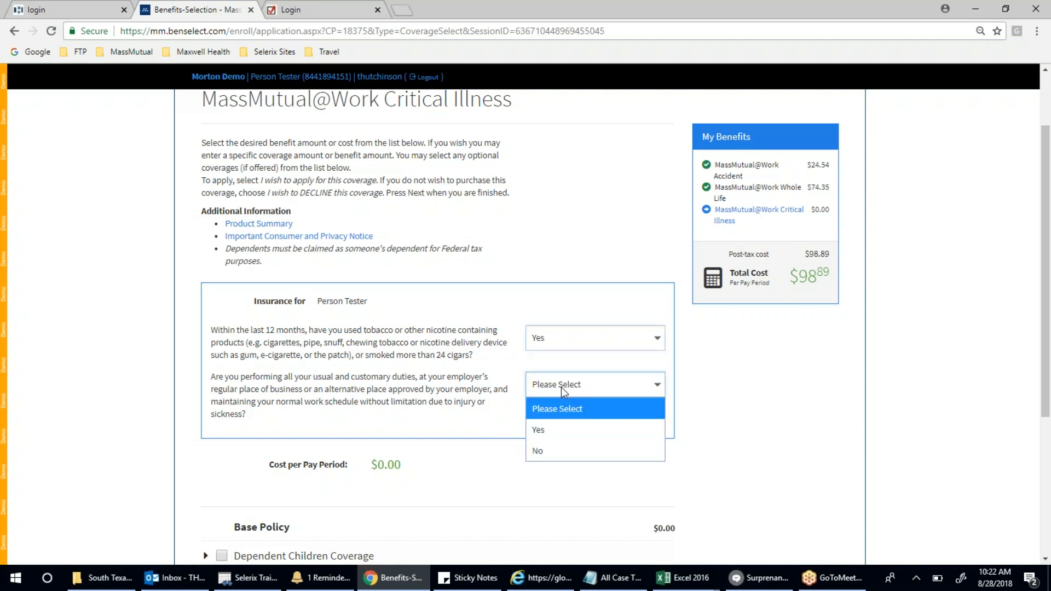
left_click(559, 429)
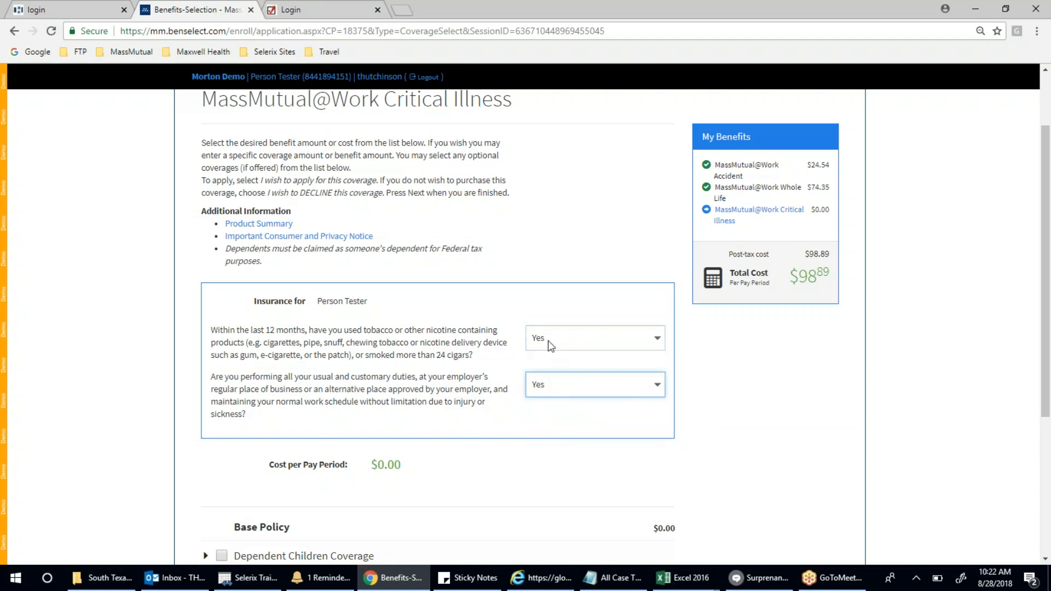
scroll(887, 451, "down", 3)
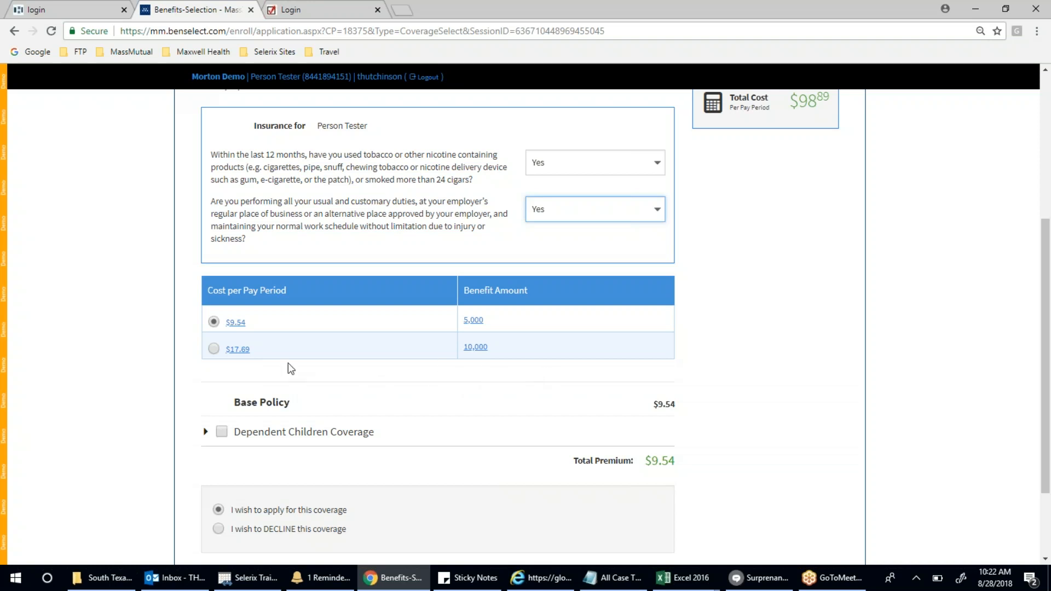
- Choose the 10,000 Critical Illness benefit at $17.69 and add spouse coverage
left_click(212, 349)
scroll(742, 378, "down", 3)
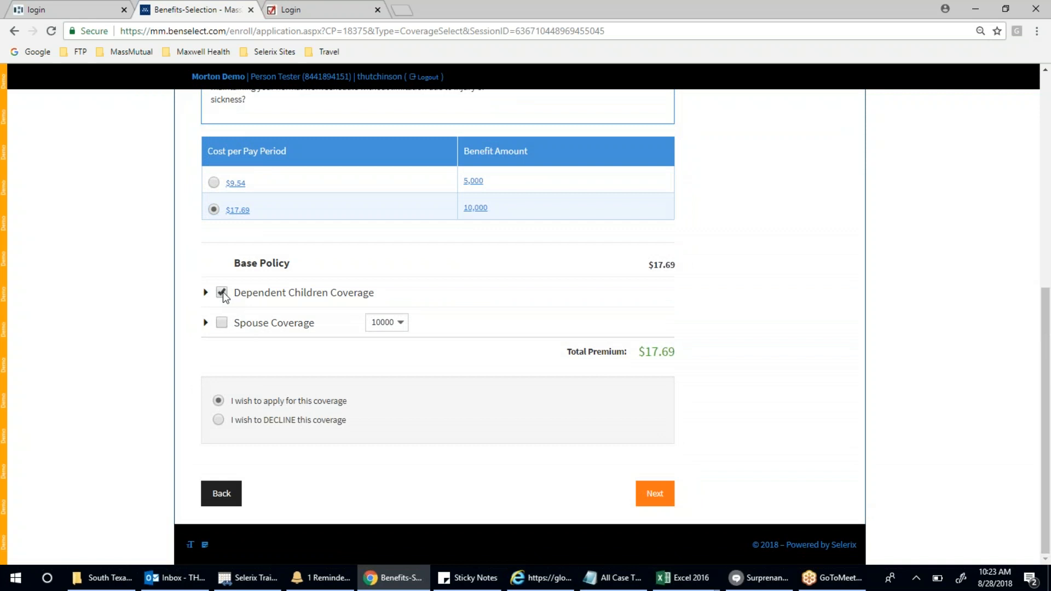
left_click(222, 323)
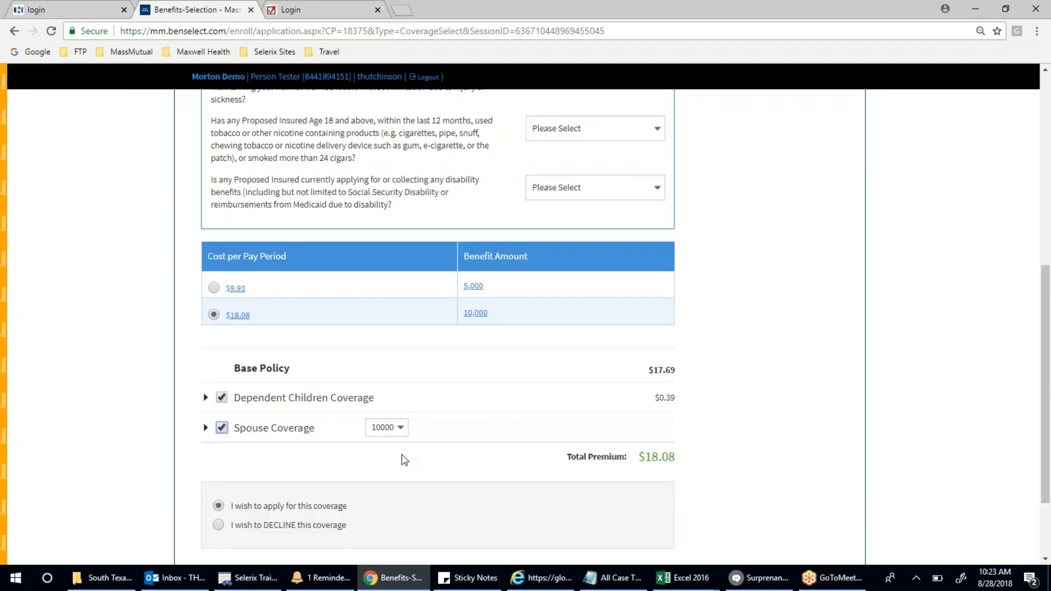
left_click(403, 428)
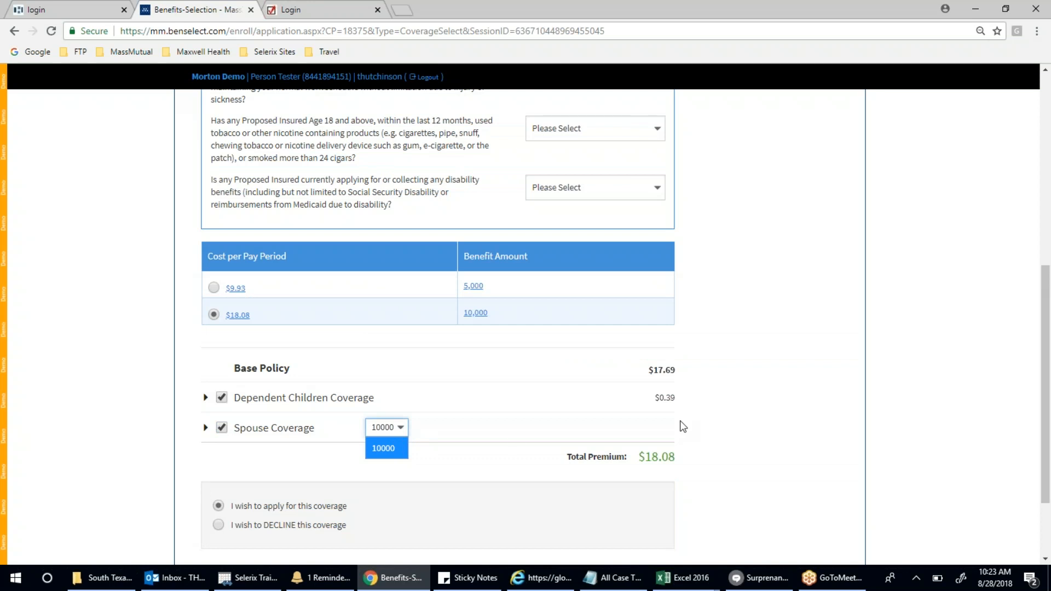
left_click(519, 438)
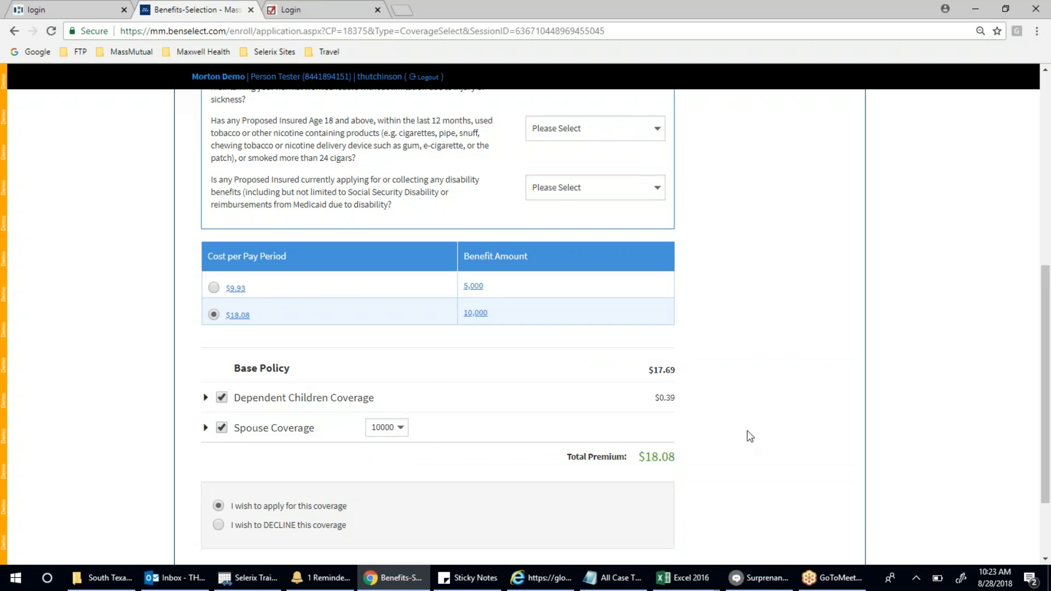
- Settle on the $18.08, 10,000 option with spouse coverage at 10000, and submit
left_click(213, 288)
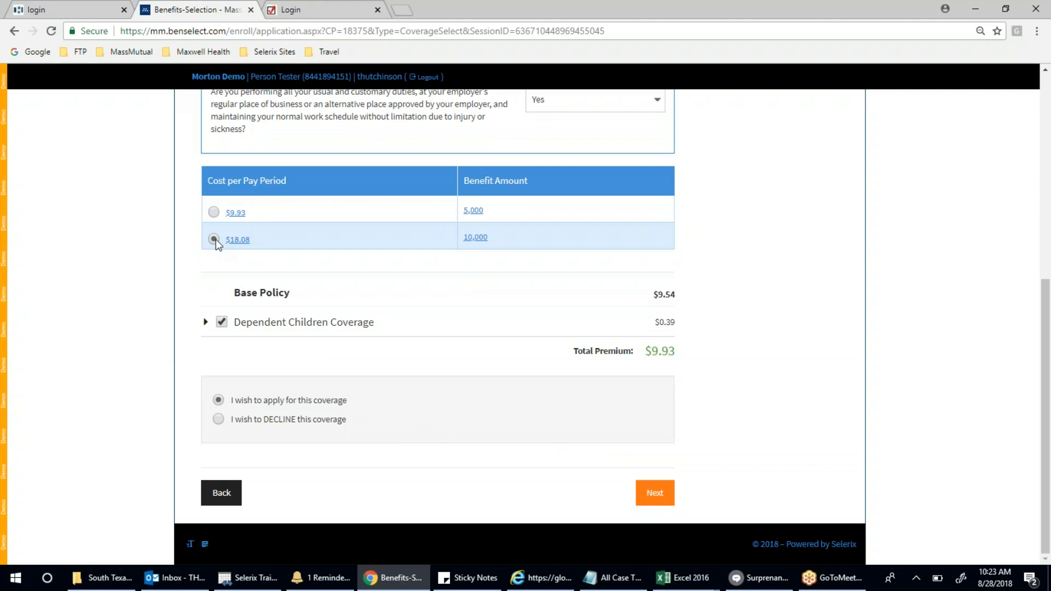
left_click(222, 352)
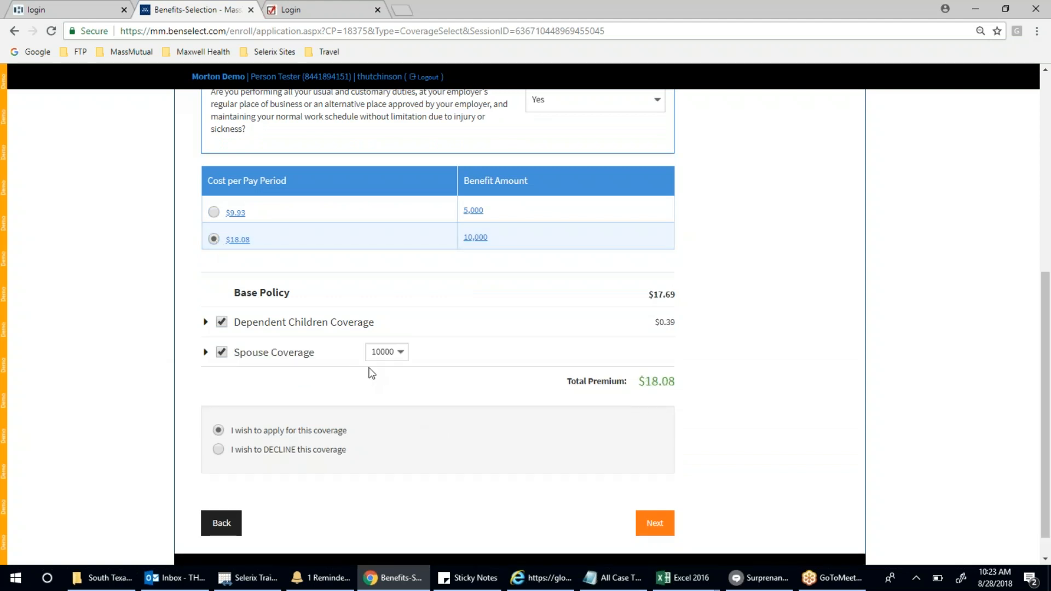
scroll(474, 414, "down", 2)
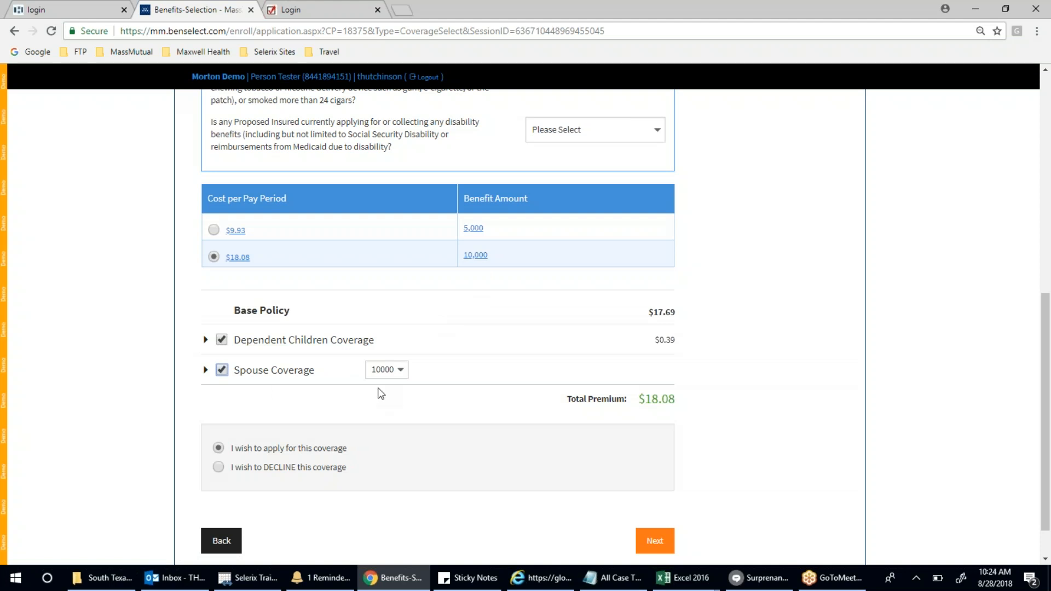
left_click(400, 372)
left_click(425, 371)
left_click(400, 371)
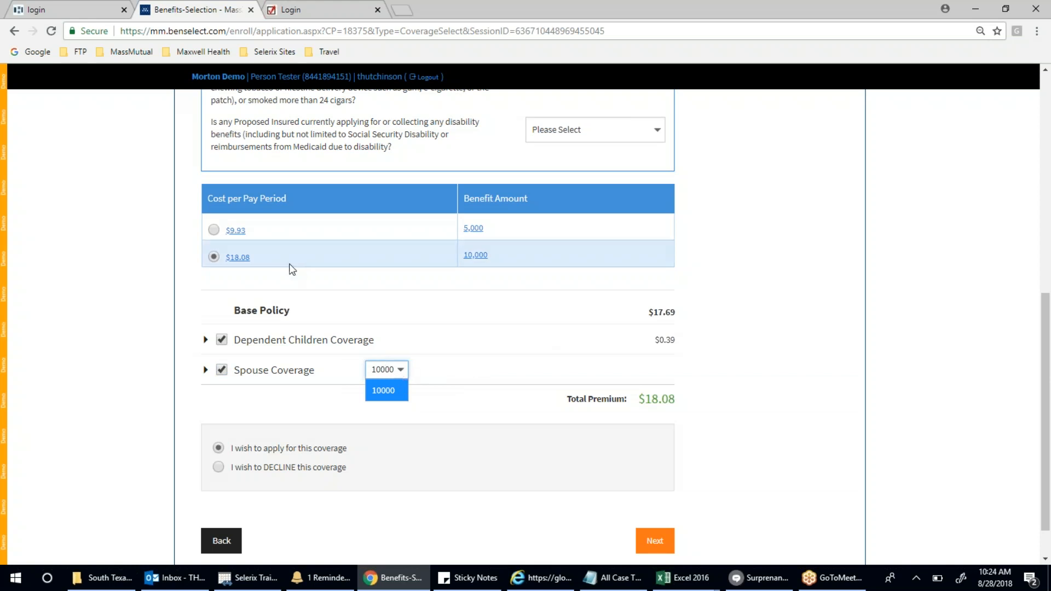
left_click(454, 364)
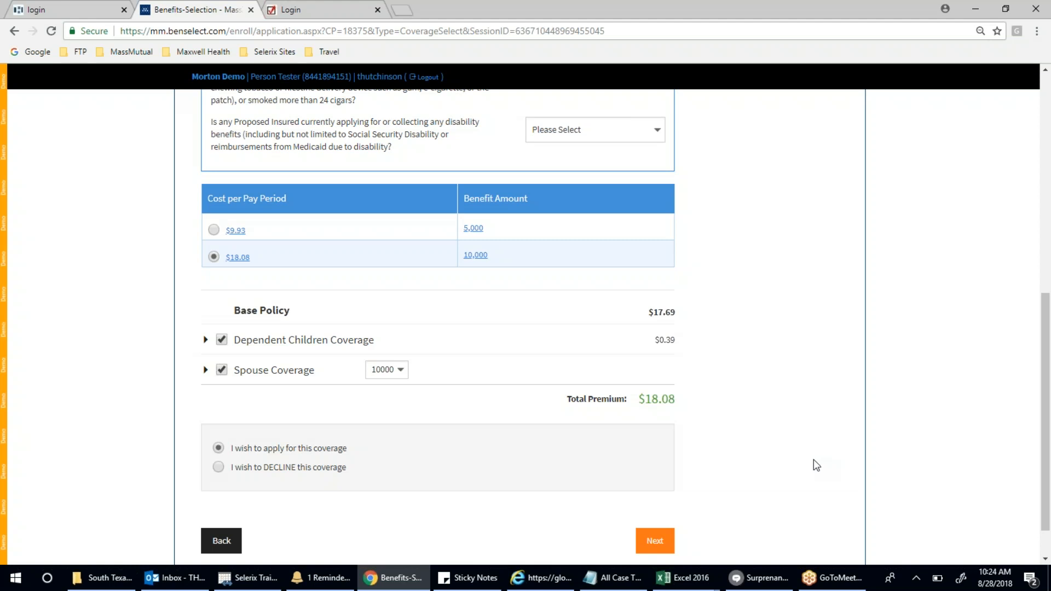
left_click(655, 550)
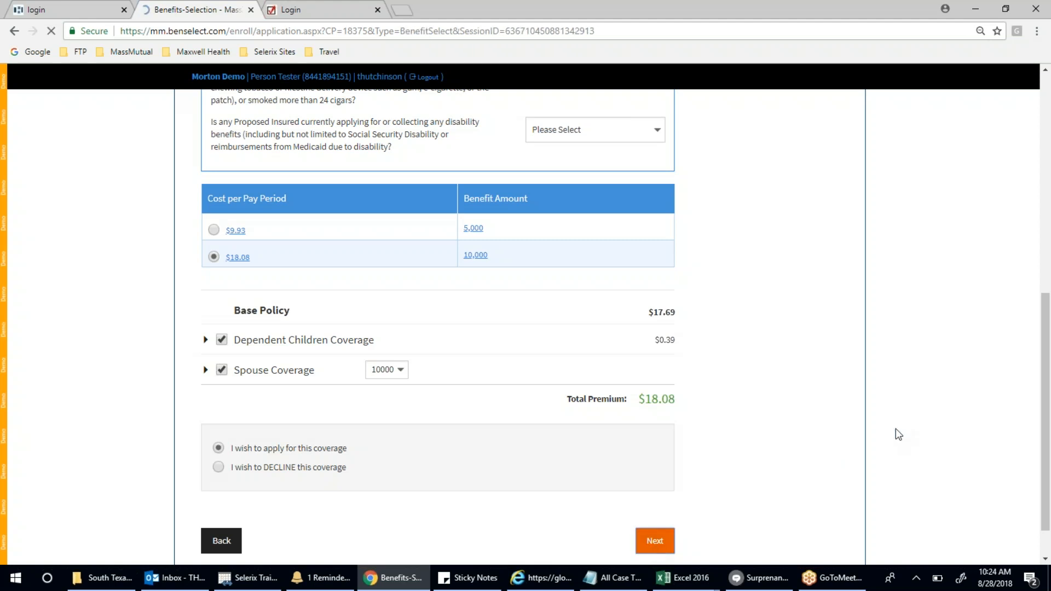
- Accept the 70%/30% primary and Estate contingent beneficiary allocations unchanged
scroll(896, 429, "down", 4)
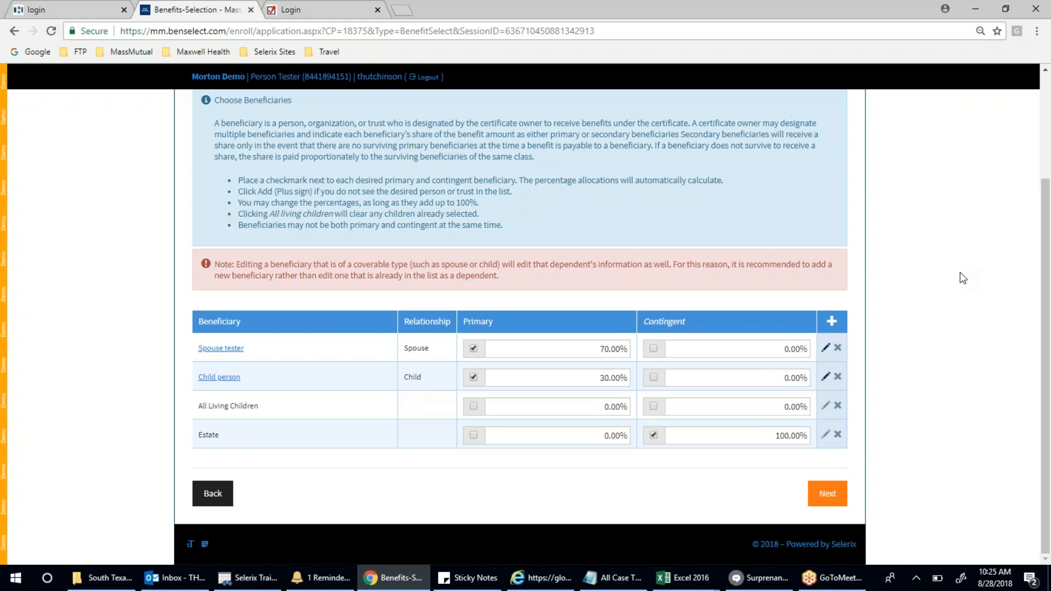
left_click(834, 495)
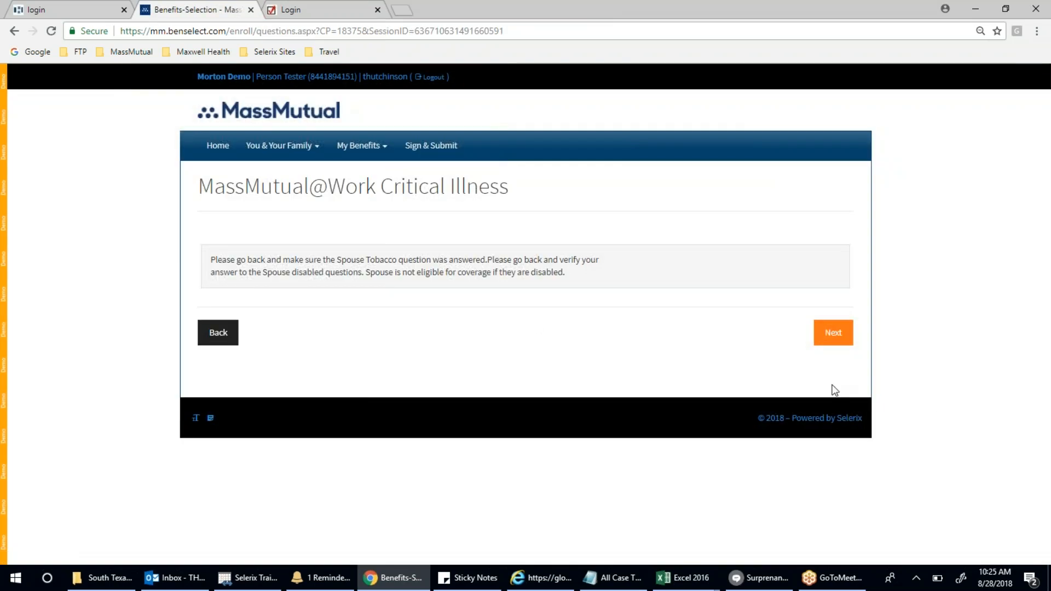
- Return to the Critical Illness summary and reopen the employee's coverage details
left_click(219, 332)
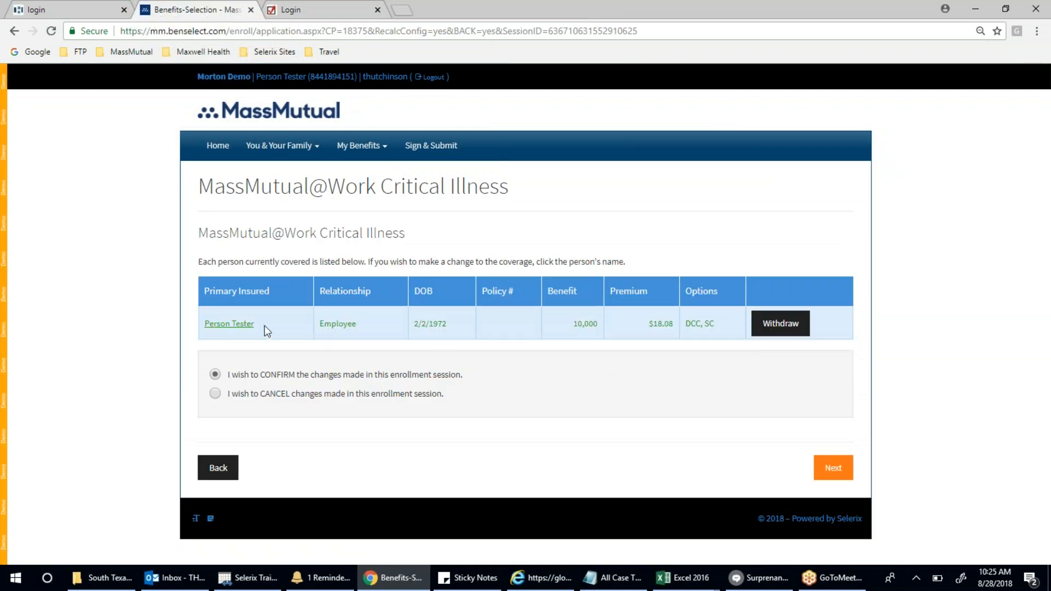
left_click(230, 326)
scroll(498, 385, "down", 3)
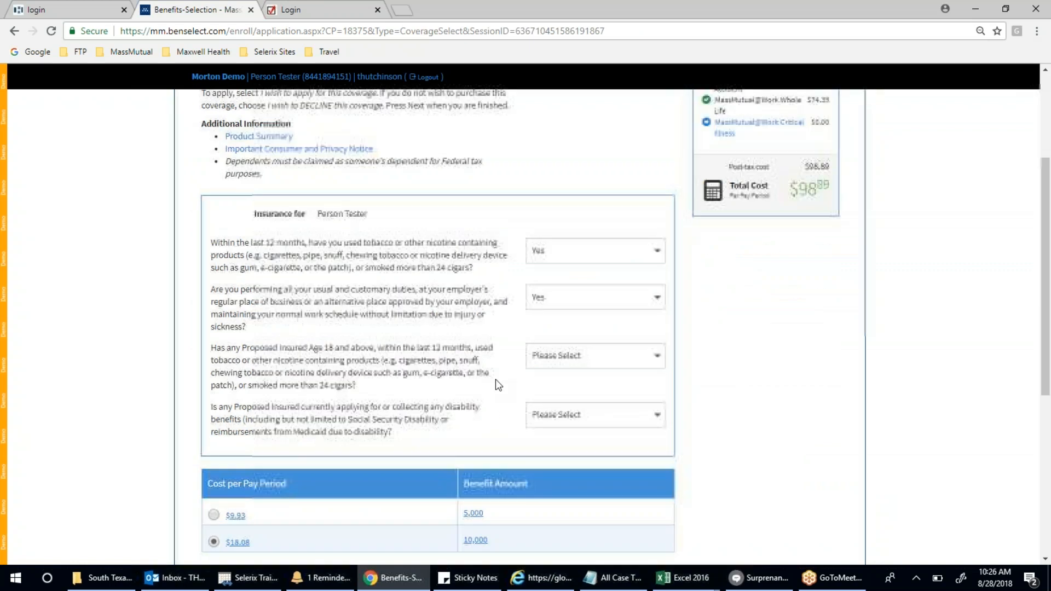
scroll(627, 387, "down", 3)
left_click(579, 185)
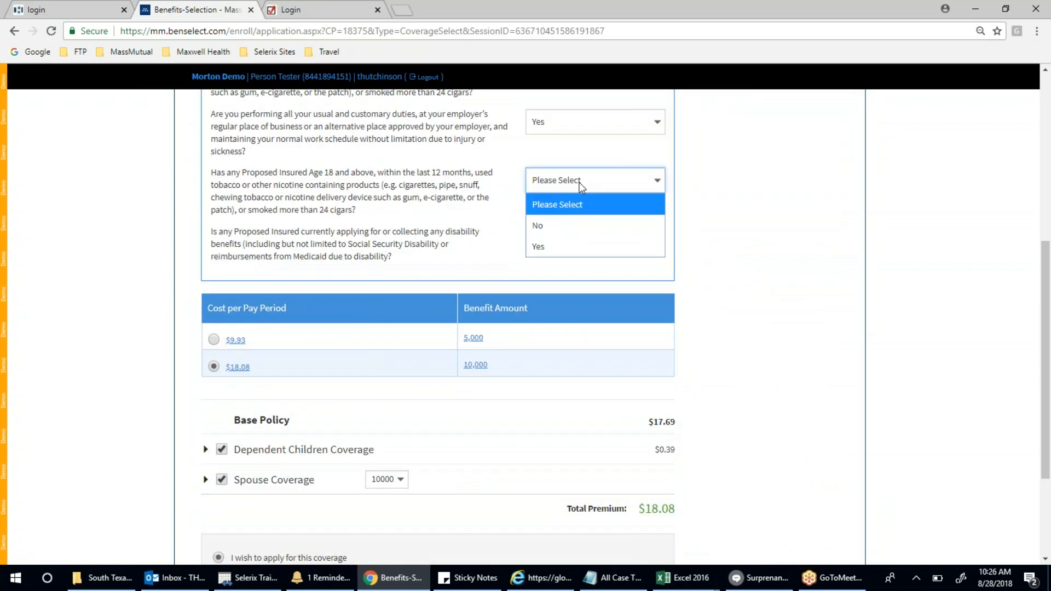
left_click(794, 257)
scroll(835, 283, "down", 3)
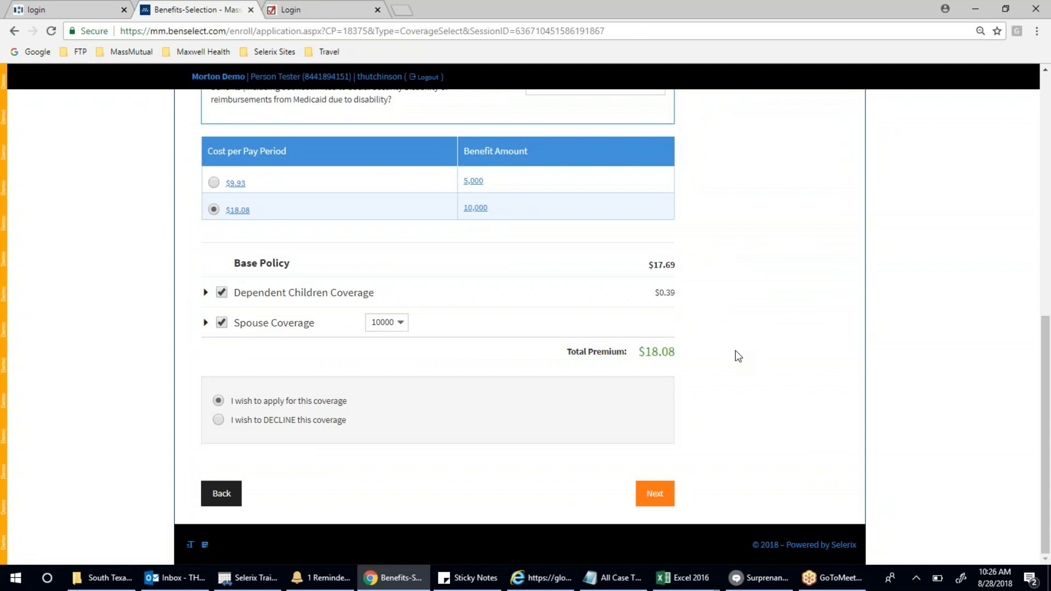
scroll(735, 353, "up", 3)
- Answer No to the spouse nicotine and disability questions, bringing the premium to $27.15
left_click(593, 204)
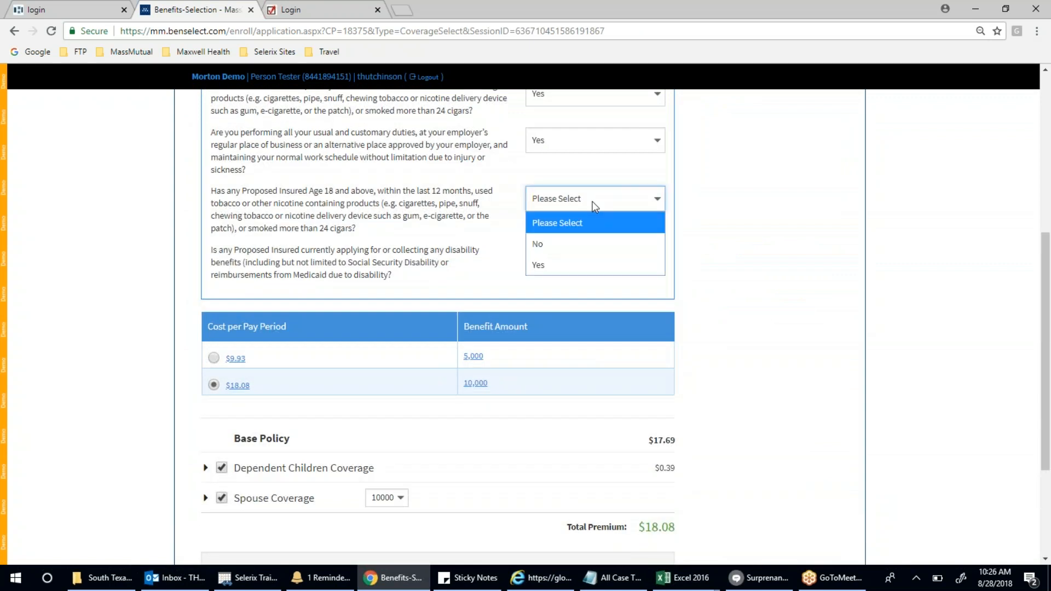
left_click(583, 241)
left_click(565, 260)
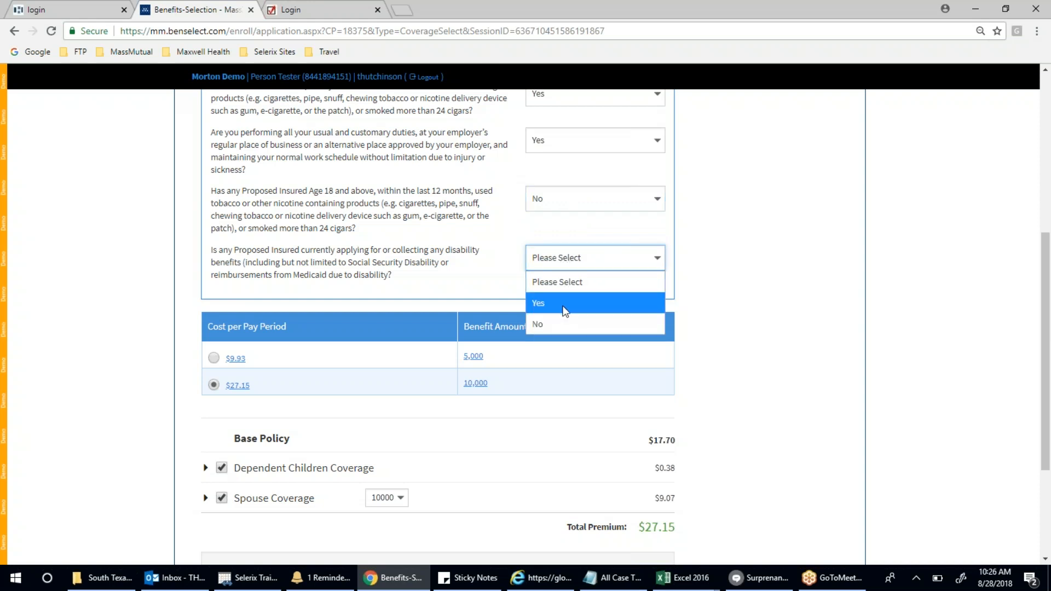
left_click(564, 325)
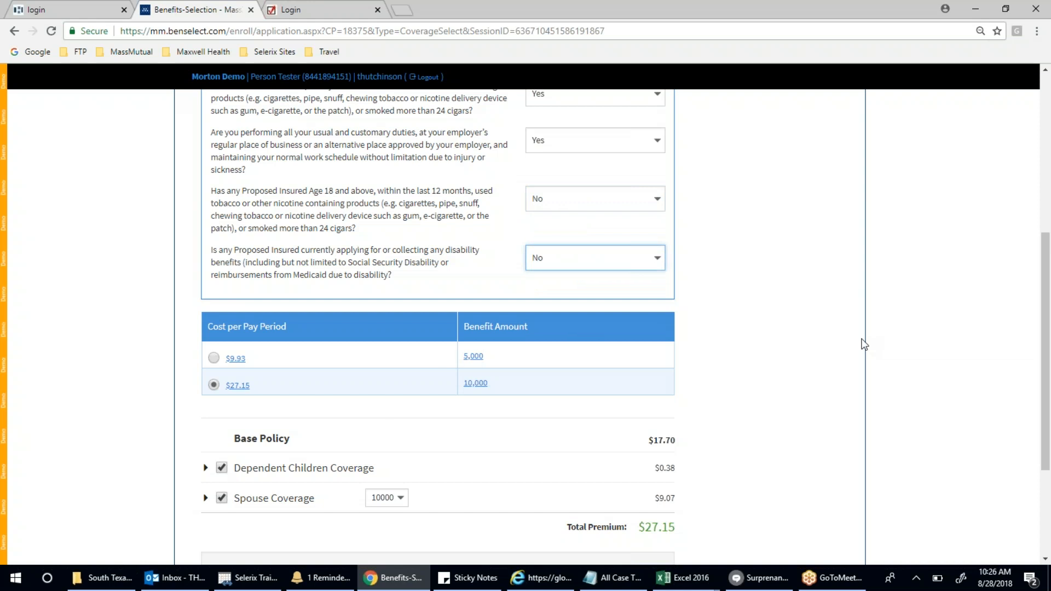
scroll(863, 344, "down", 3)
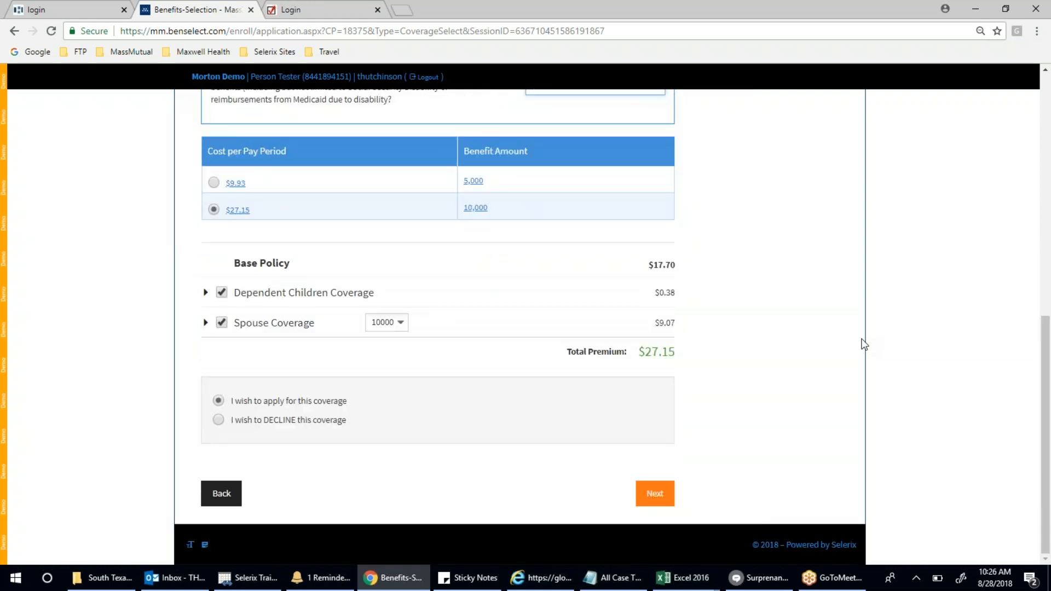
- Submit the updated Critical Illness coverage, keep the beneficiary allocations, and certify Title XIX as Yes
left_click(657, 494)
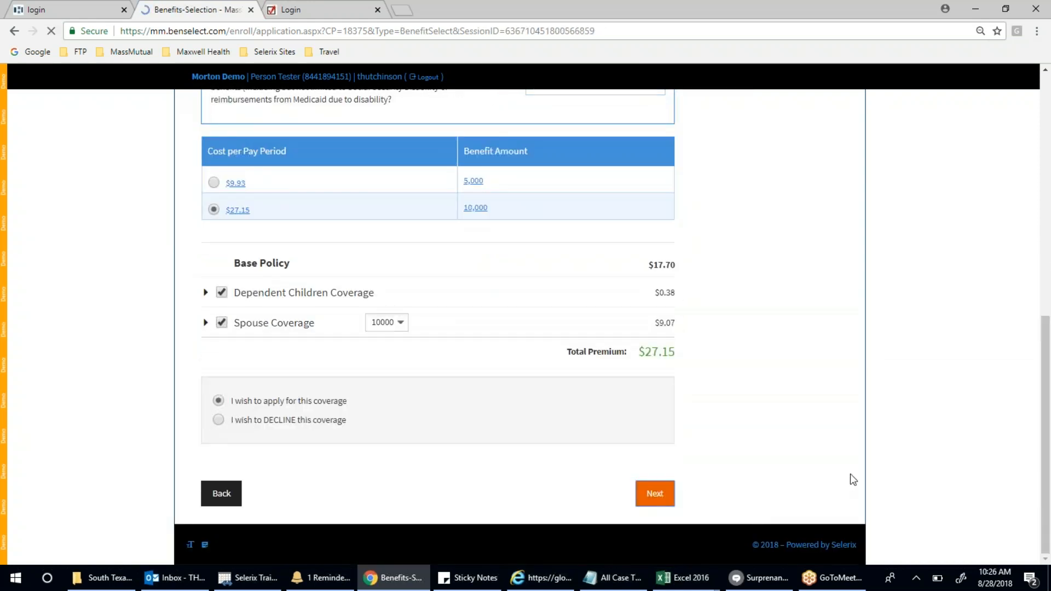
scroll(850, 473, "down", 3)
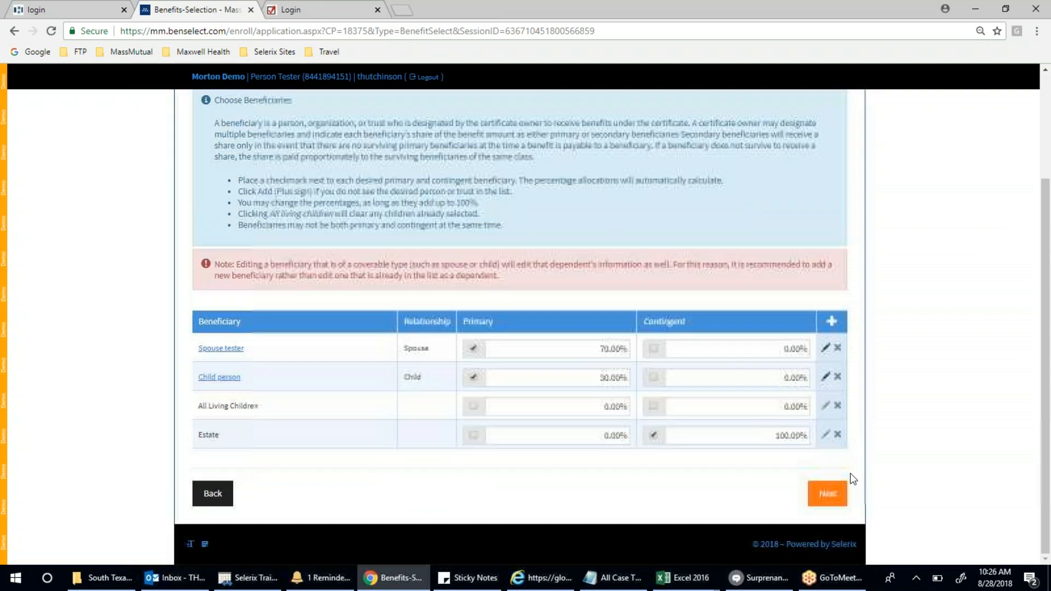
left_click(823, 496)
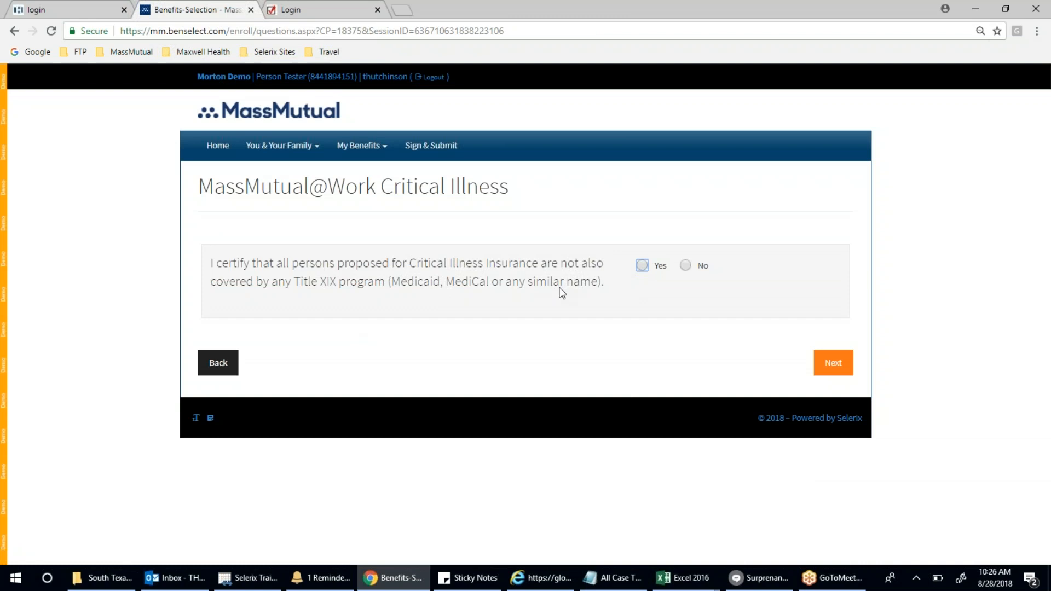
left_click(643, 269)
left_click(828, 363)
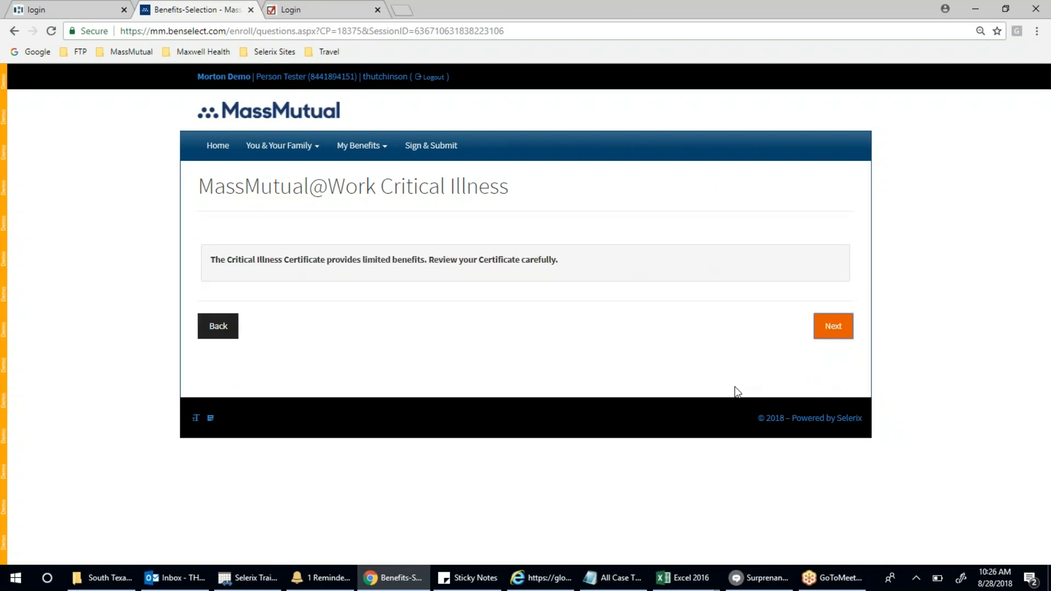
- Acknowledge the limited-benefits notice, review the five-plan $126.04 recap, and start signing the forms
left_click(844, 335)
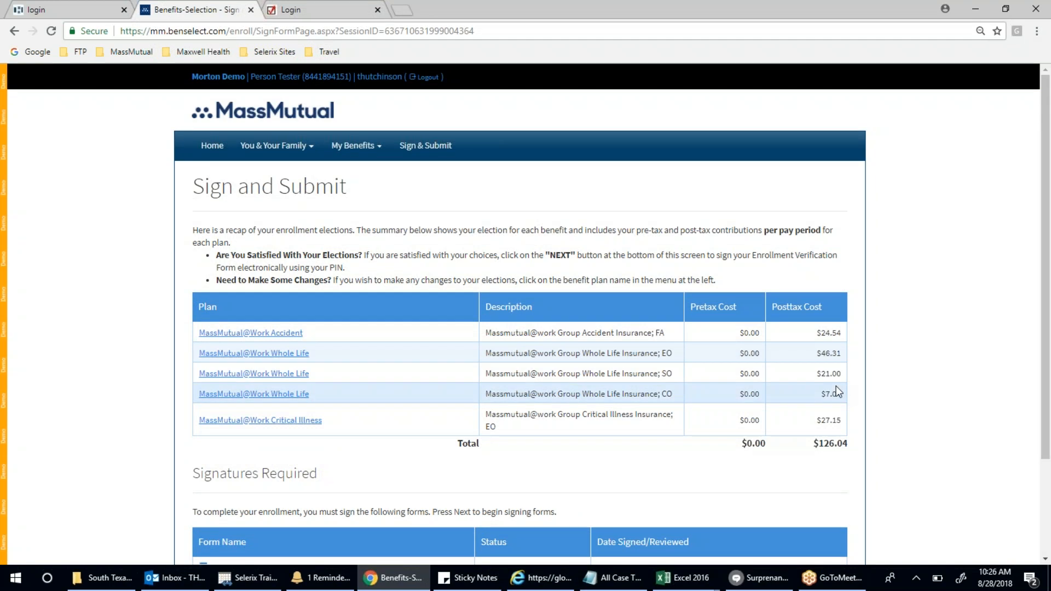
scroll(836, 386, "down", 2)
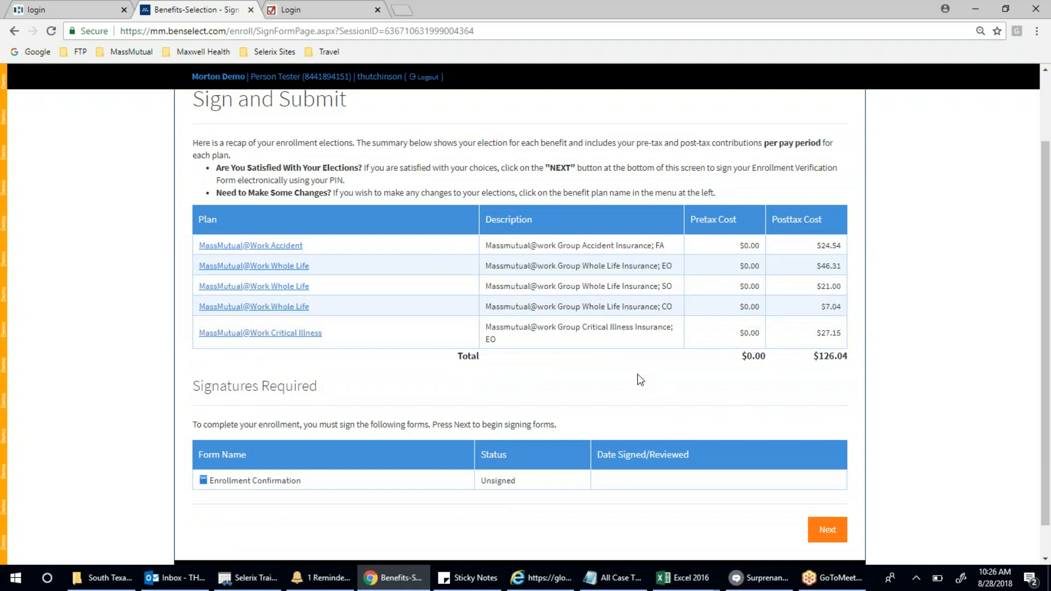
scroll(638, 378, "down", 1)
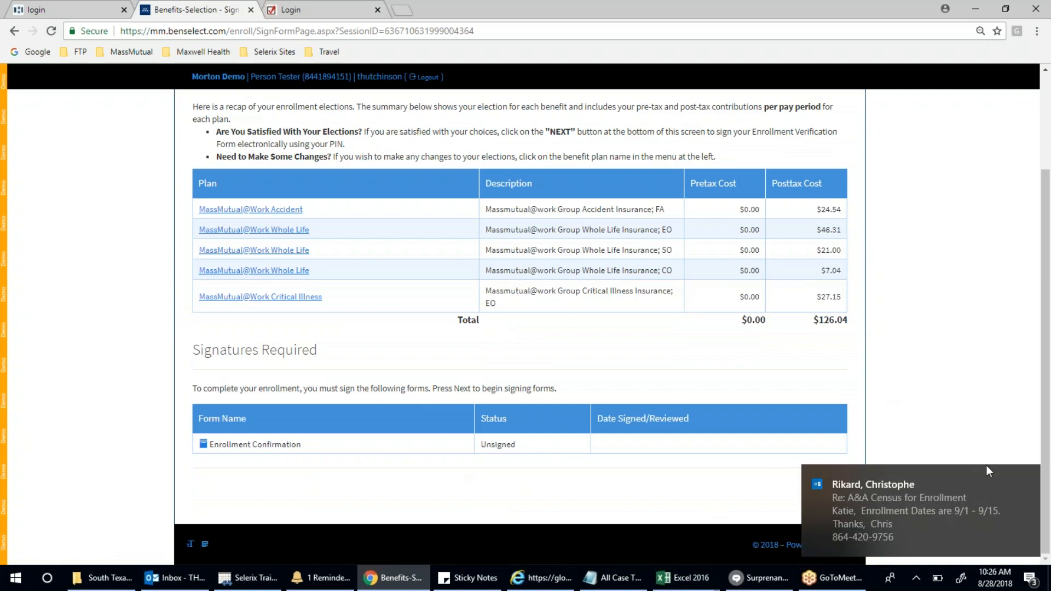
left_click(1029, 477)
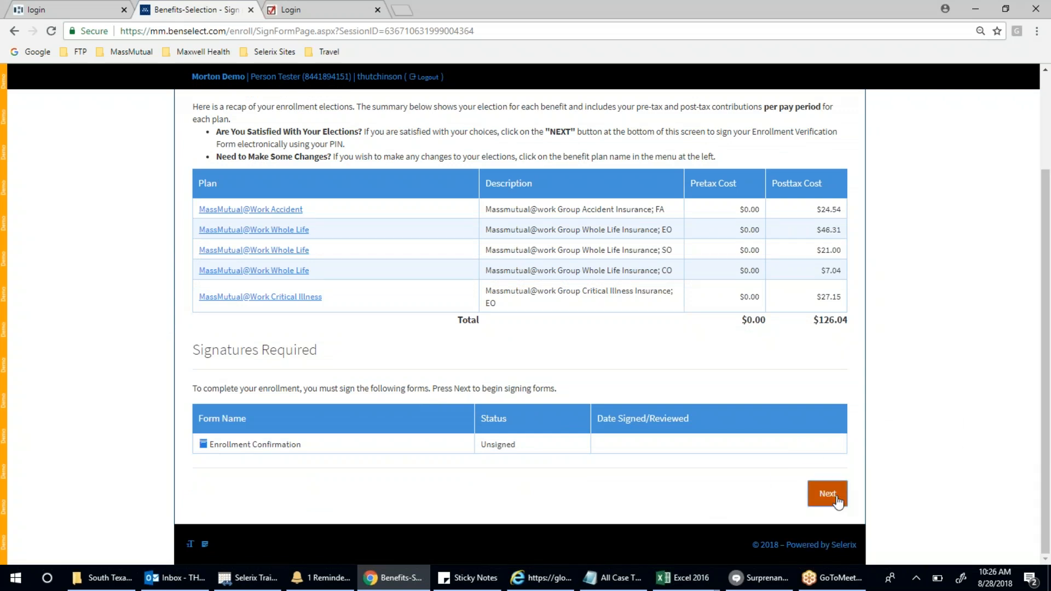
left_click(828, 494)
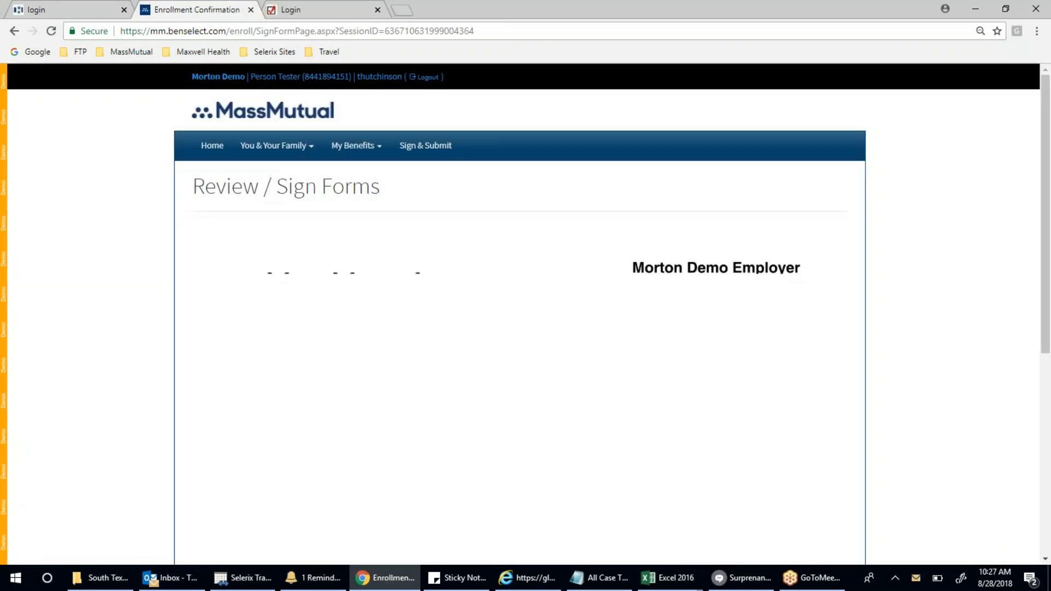
- Show page 2 of the Enrollment Confirmation form with the $126.04 deduction and select the PIN field
scroll(844, 417, "down", 3)
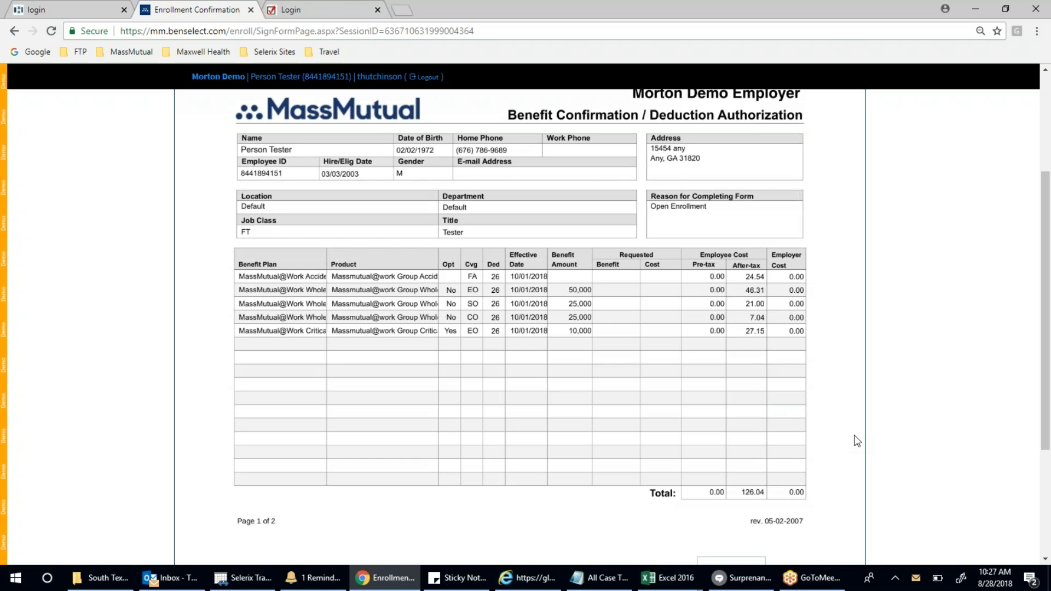
scroll(856, 440, "down", 2)
left_click(758, 482)
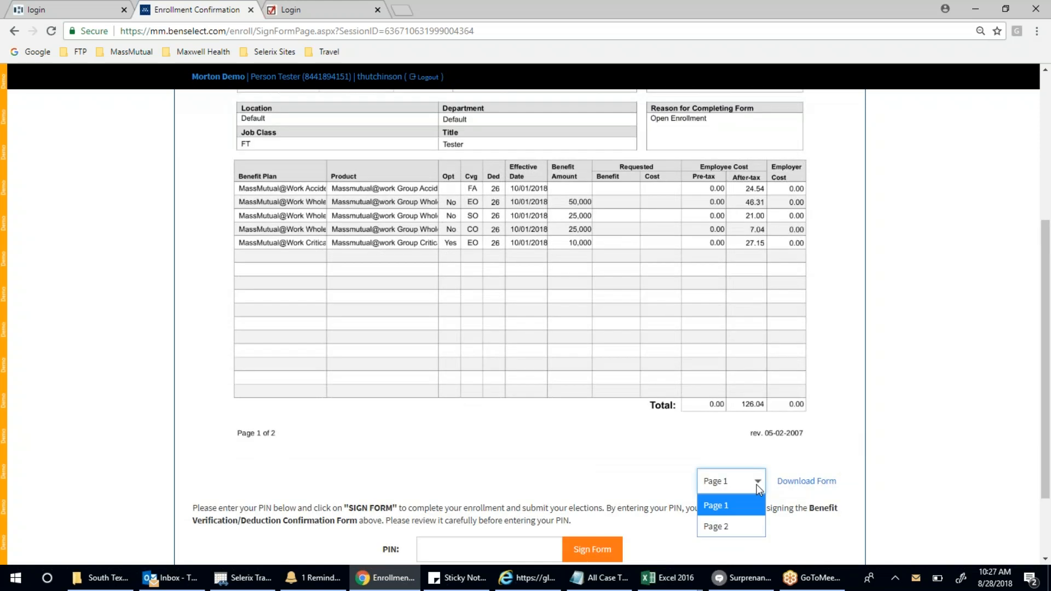
left_click(738, 523)
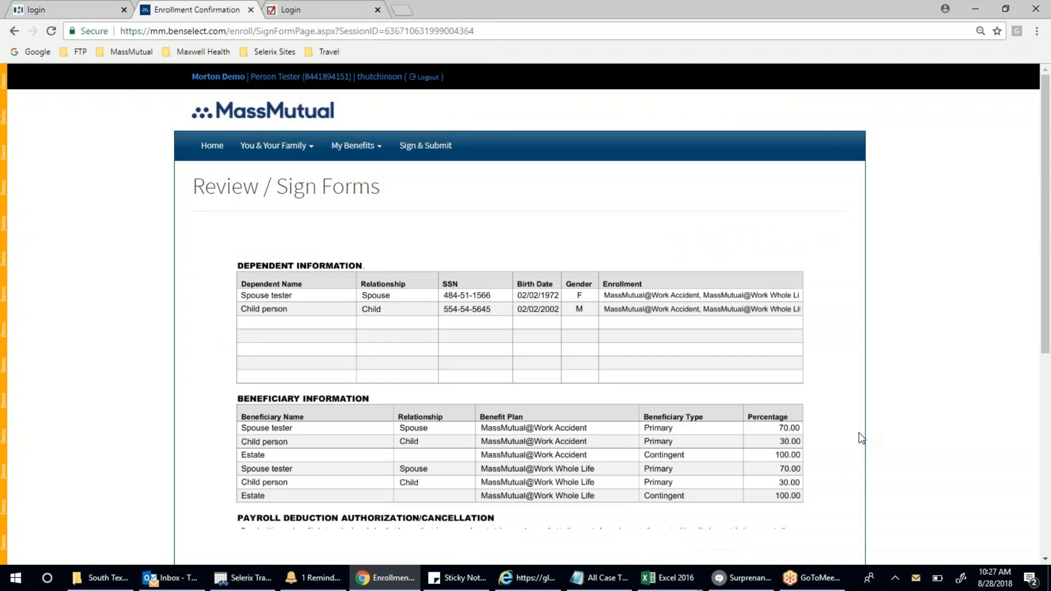
scroll(859, 433, "down", 3)
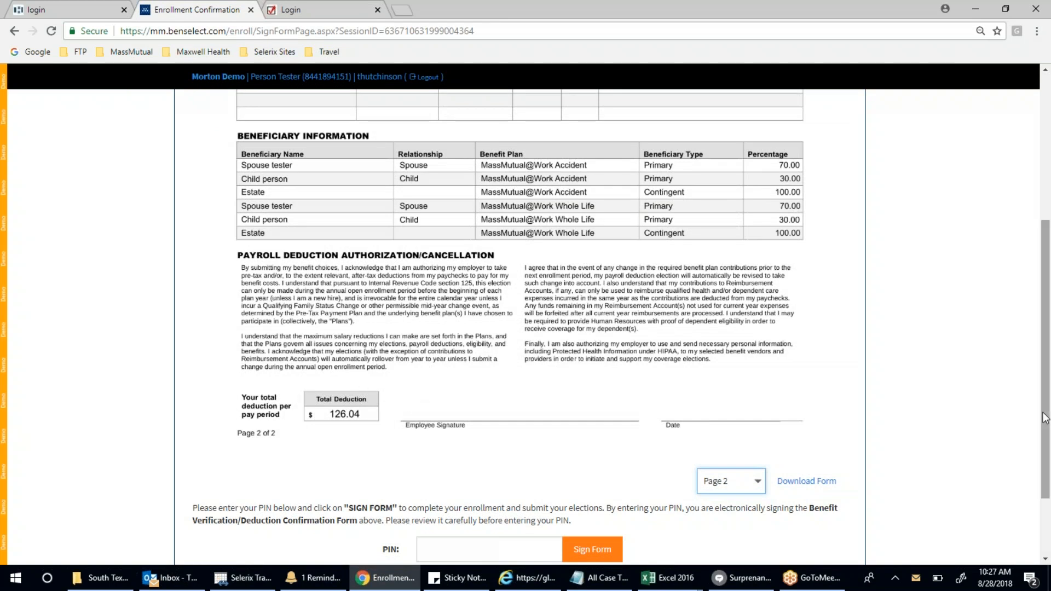
left_click_drag(1045, 421, 1047, 466)
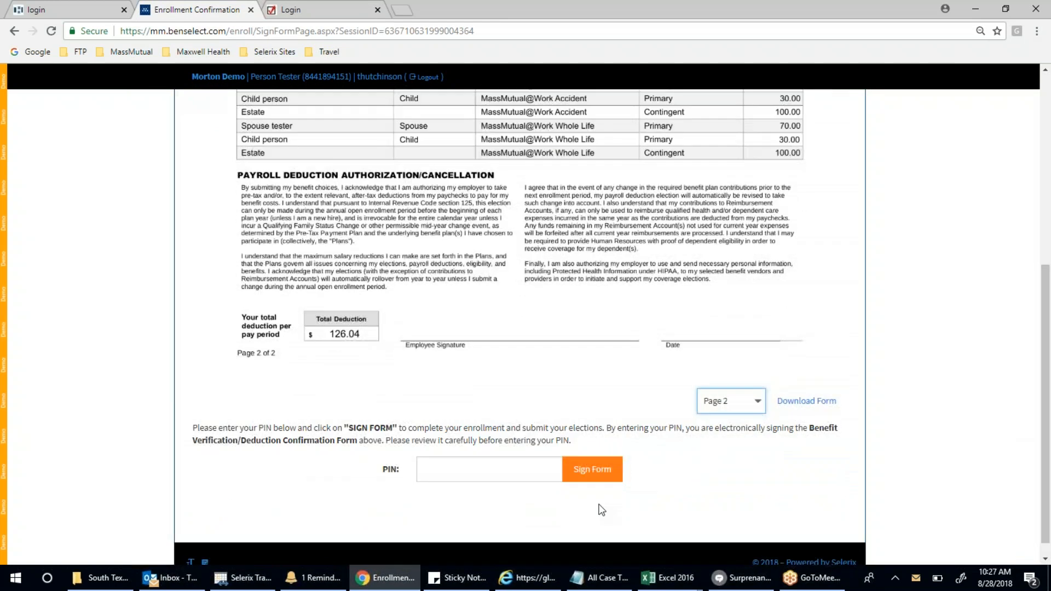
left_click(493, 467)
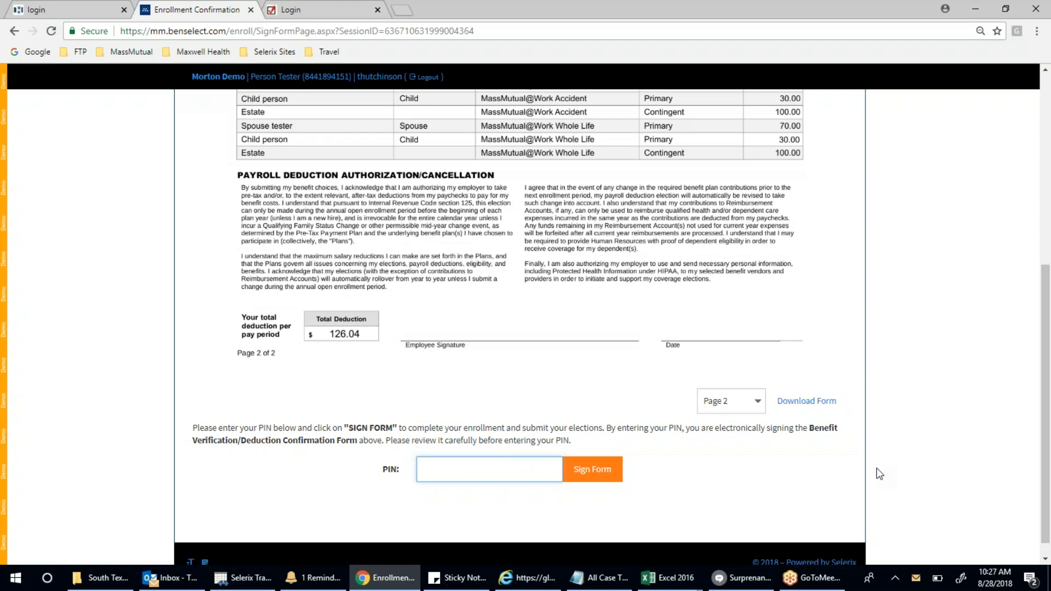
- Enter the enrollee's PIN and sign the form to submit the enrollment
type("*******")
left_click(601, 474)
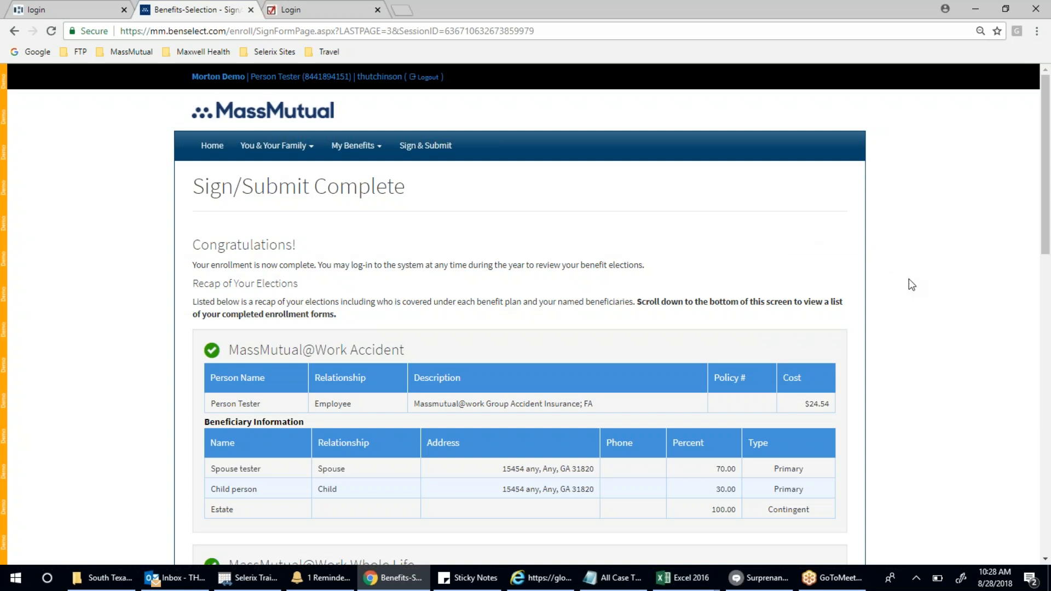
scroll(912, 286, "down", 2)
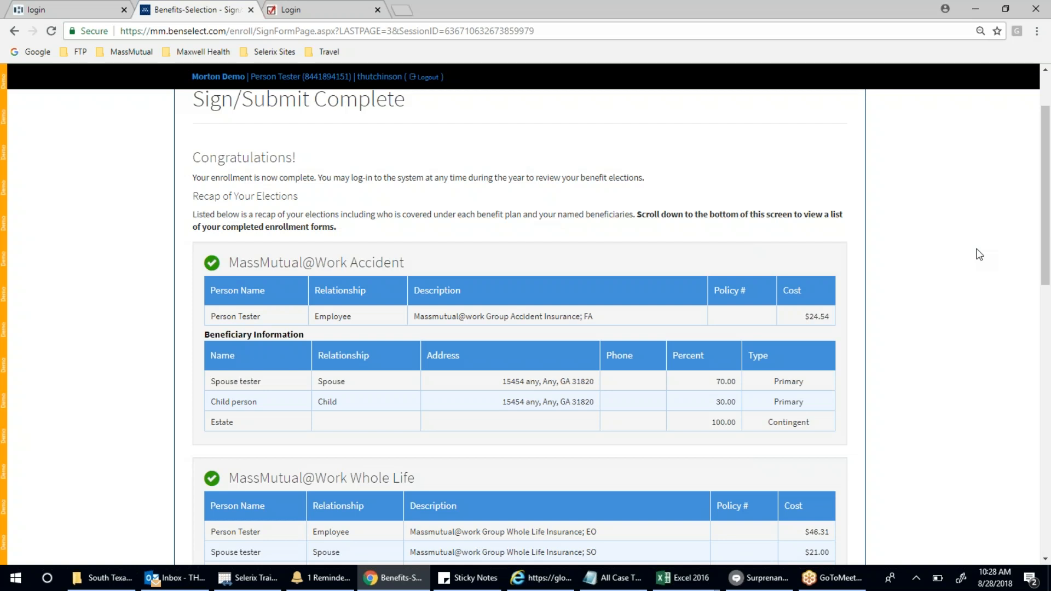
scroll(979, 254, "down", 6)
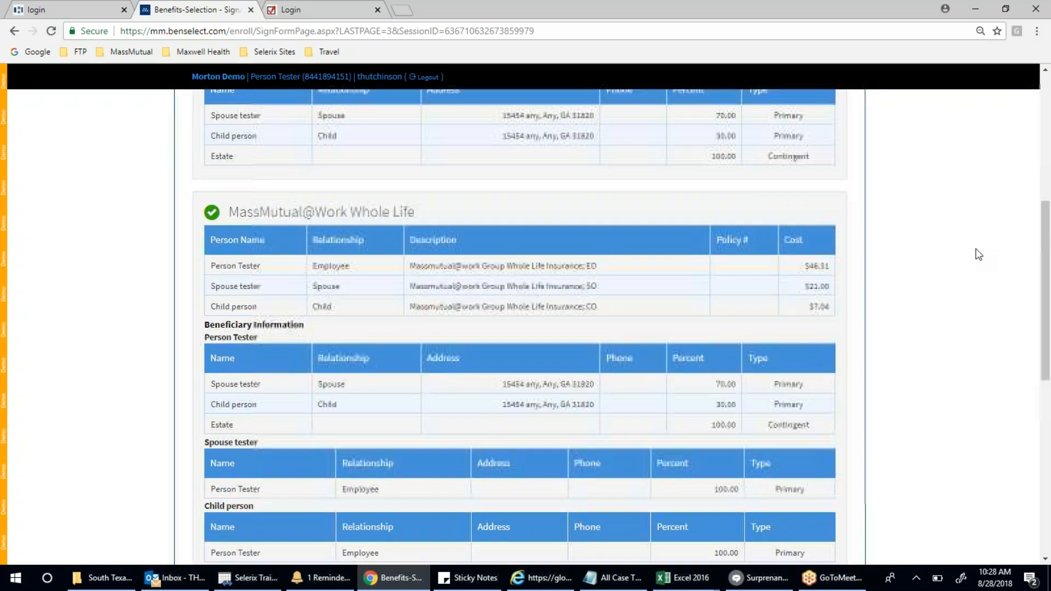
scroll(980, 255, "down", 5)
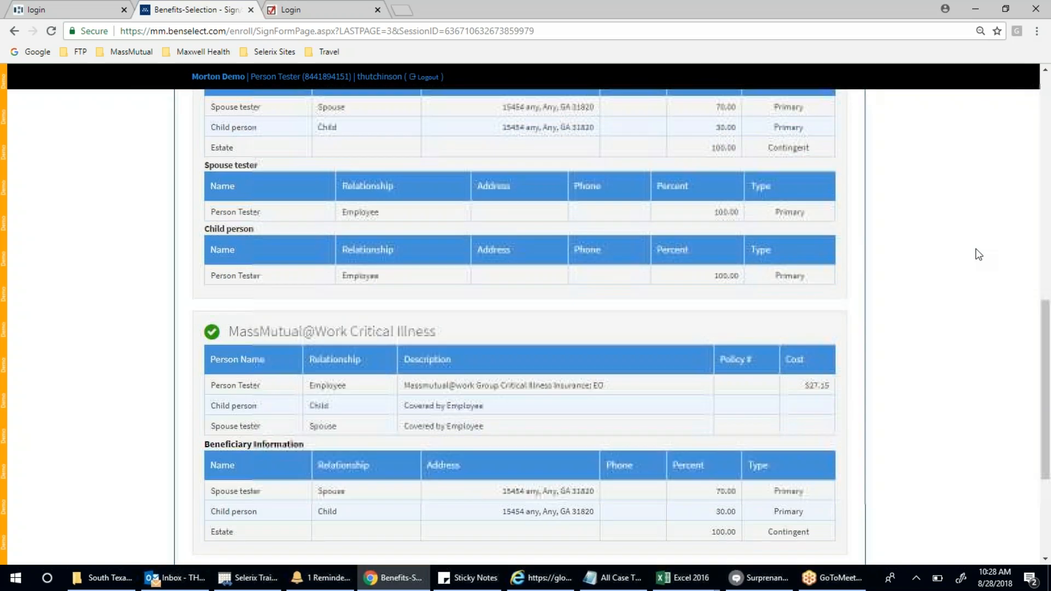
scroll(980, 254, "down", 2)
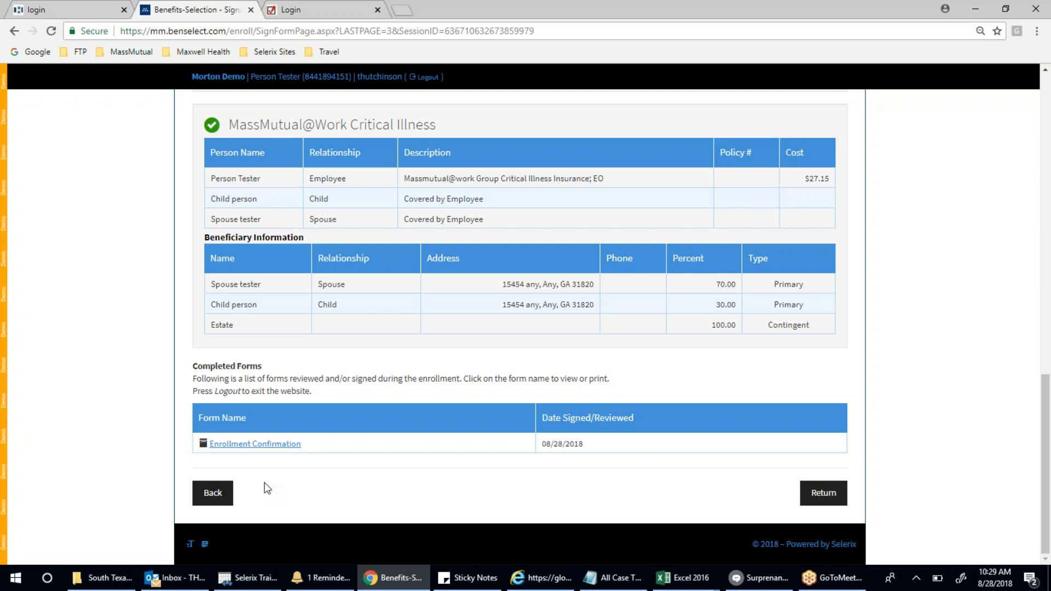
left_click(267, 448)
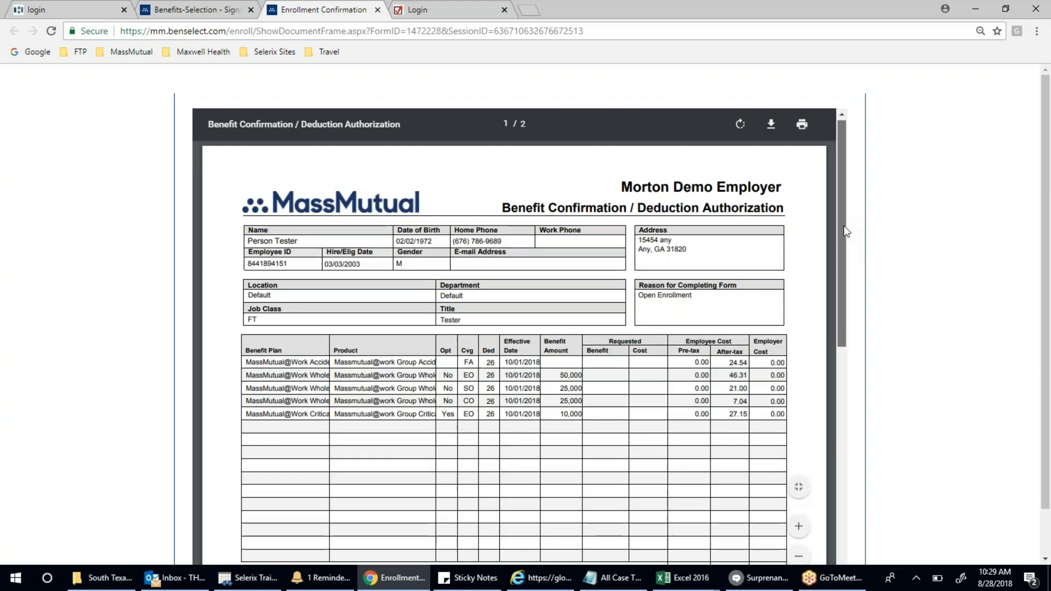
left_click_drag(843, 225, 832, 504)
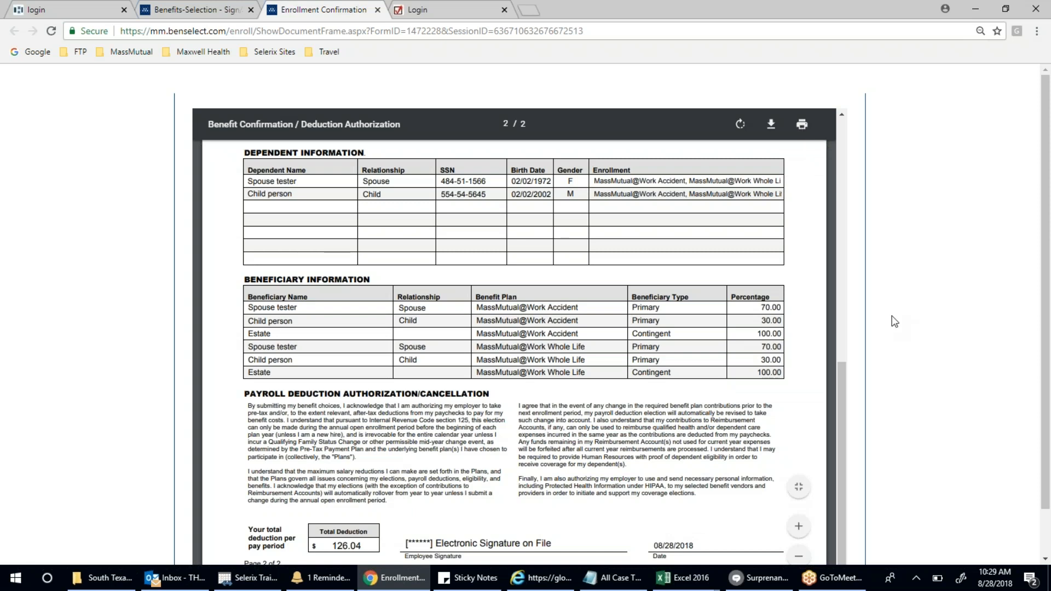
scroll(802, 294, "up", 20)
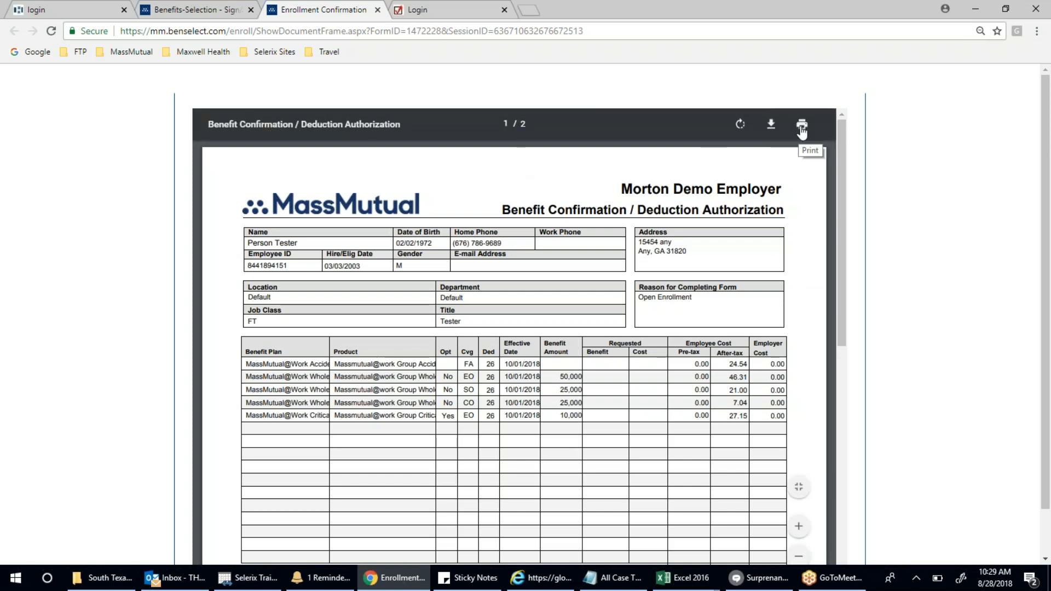
left_click(802, 124)
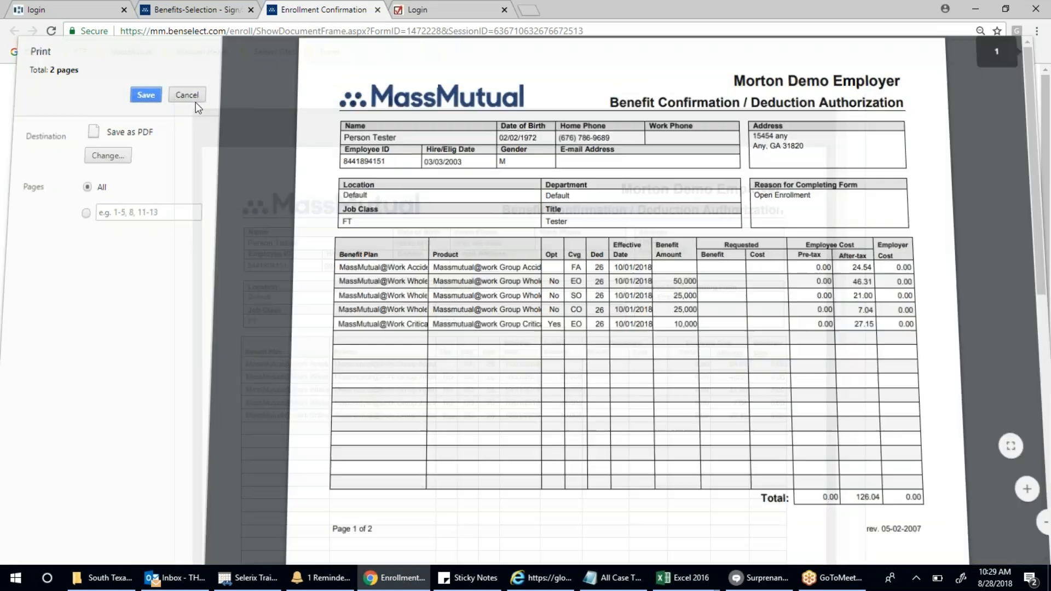
left_click(196, 103)
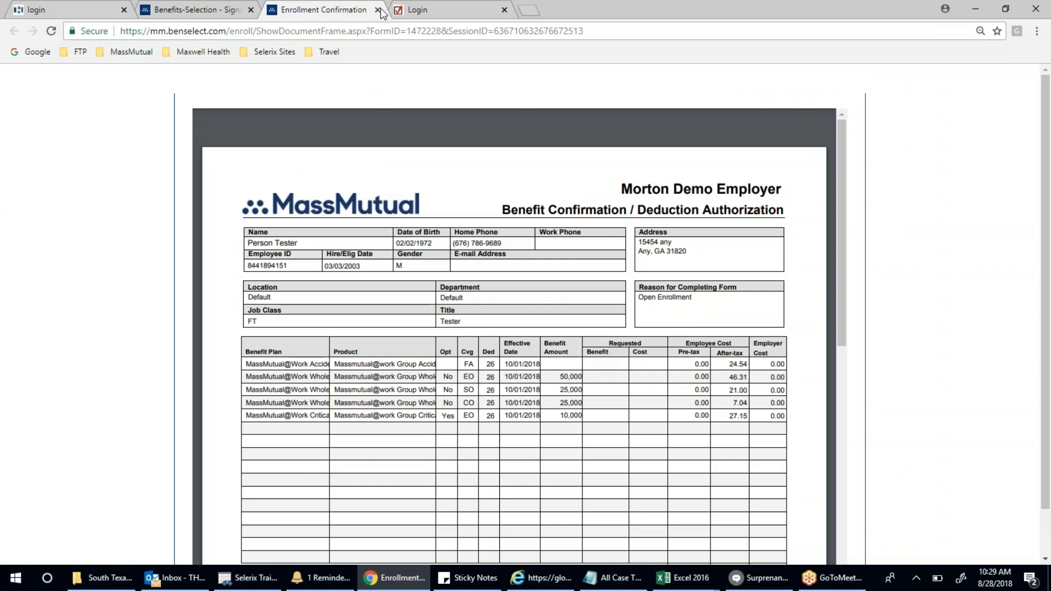
left_click(378, 10)
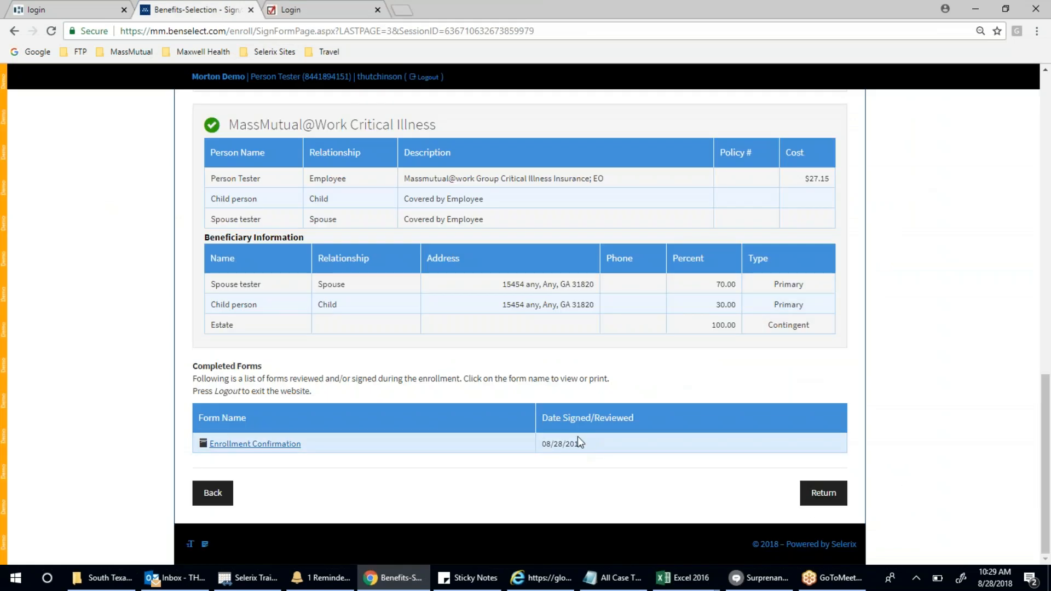
- Log out of the employee's enrollment session
scroll(579, 438, "up", 1)
scroll(579, 438, "up", 15)
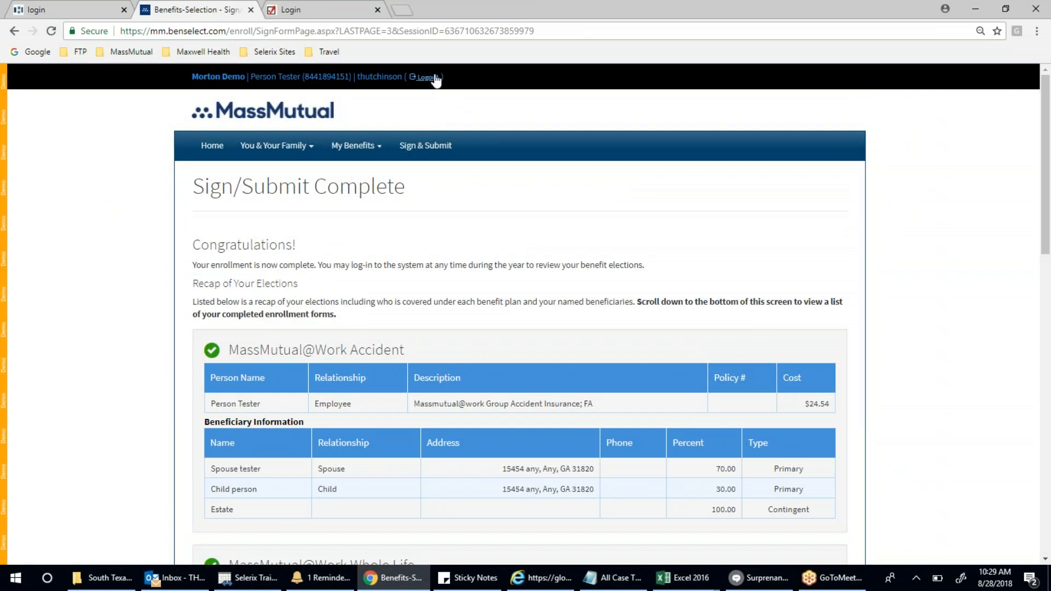
left_click(429, 78)
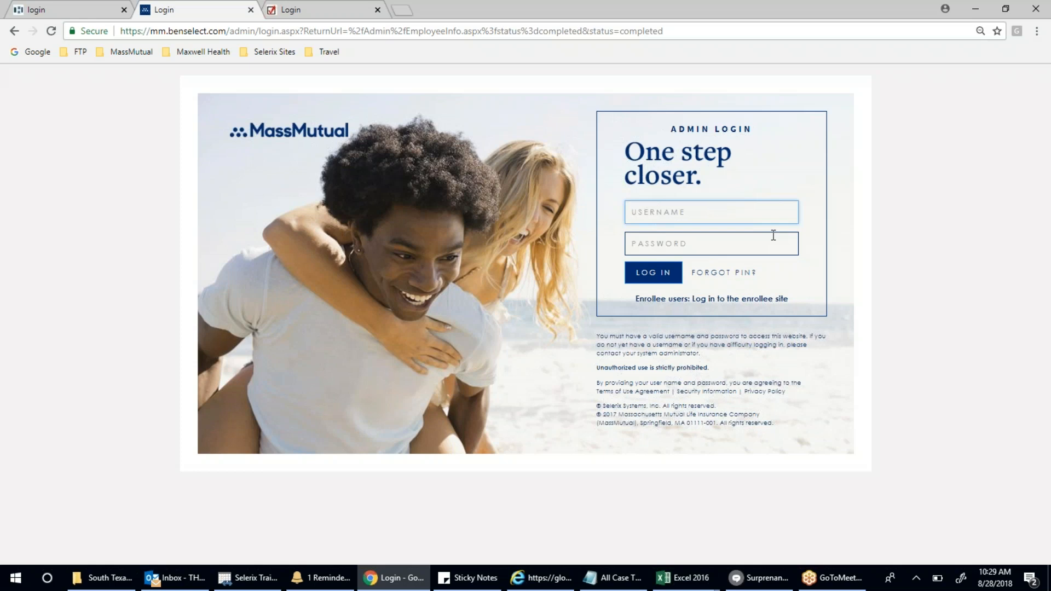
- Sign back in on the Admin Login page with the admin username and password
key("Tab")
type("*")
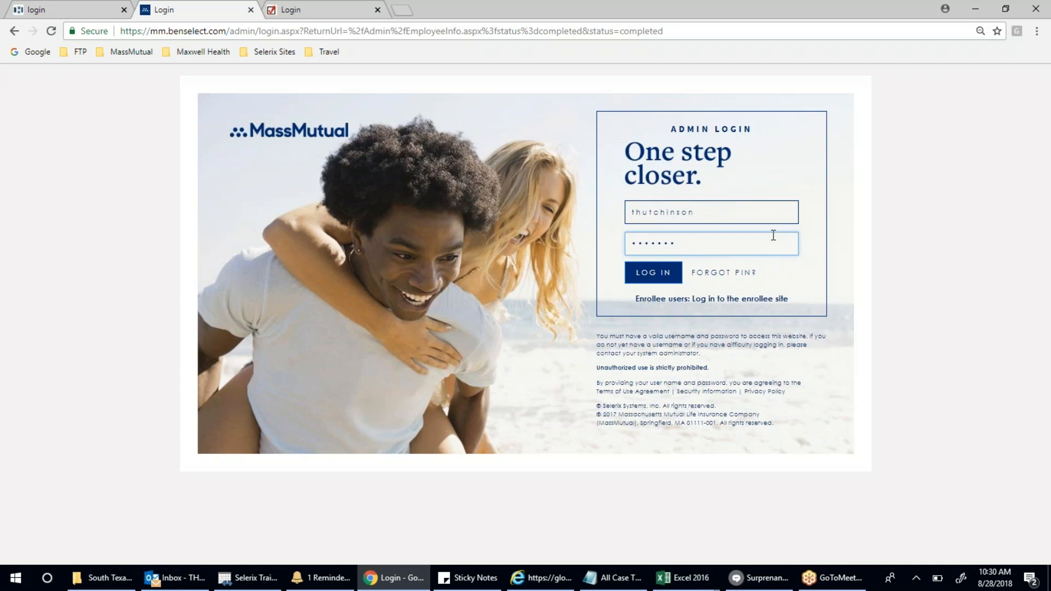
key("Return")
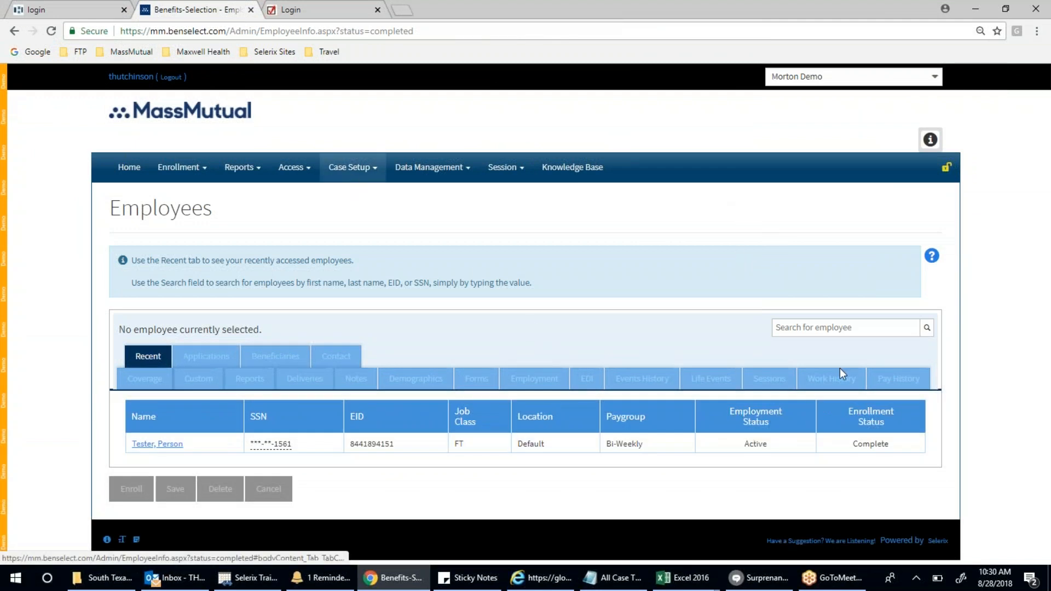
- Bring up the employee search results showing the test employee as Active with enrollment Complete
left_click(833, 327)
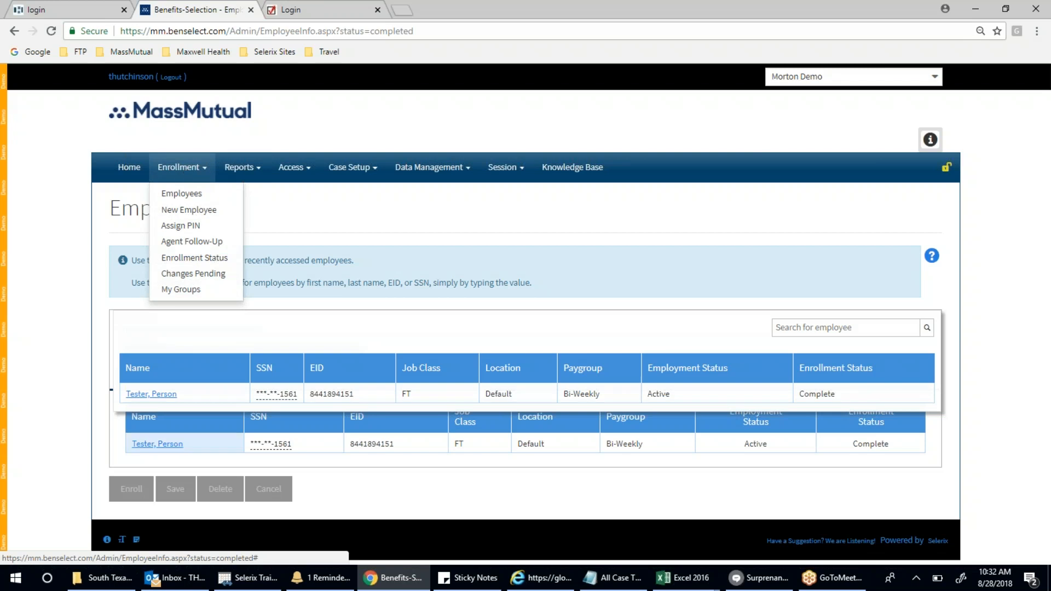
- Open the test employee's record and start an enrollment session for them
left_click(153, 395)
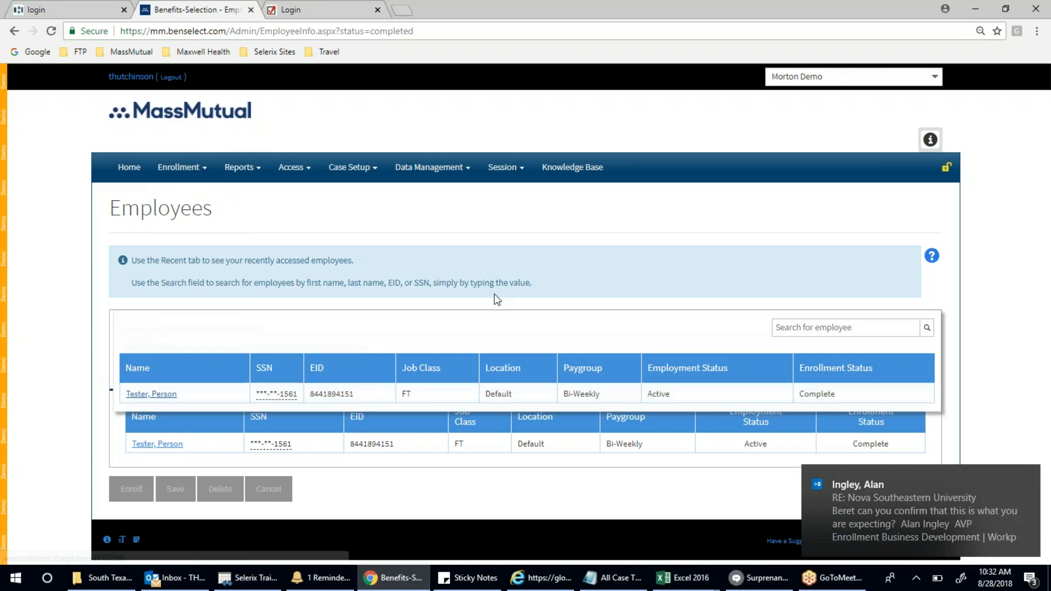
scroll(497, 287, "down", 8)
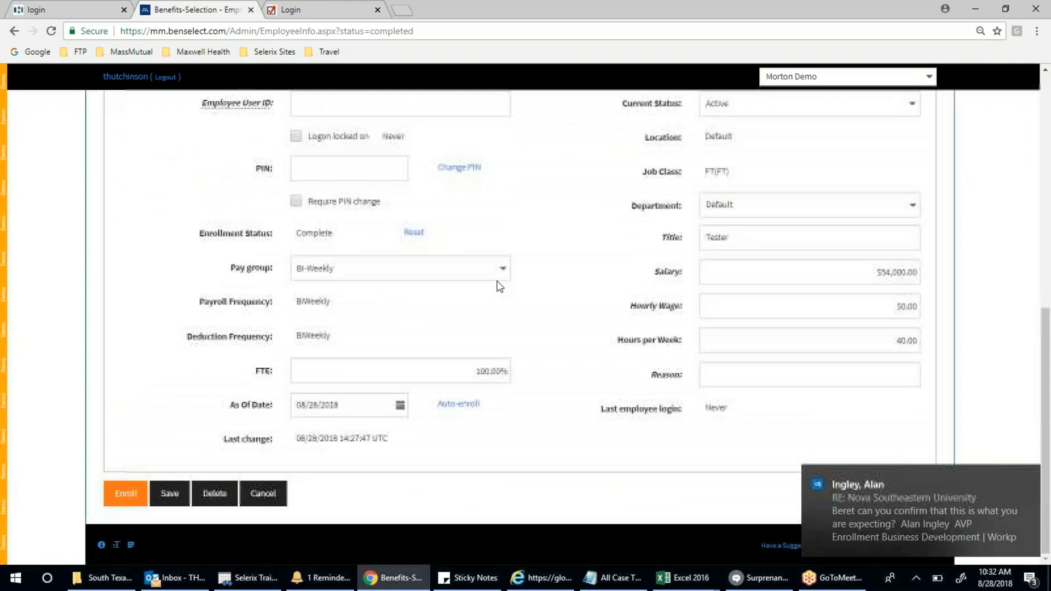
left_click(134, 491)
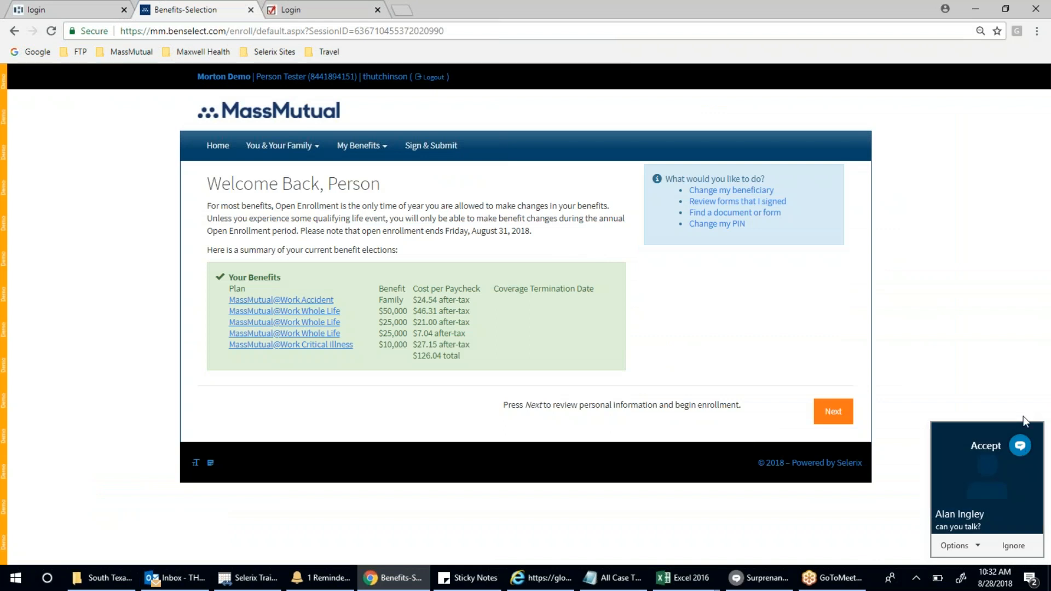
left_click(1005, 514)
left_click(983, 156)
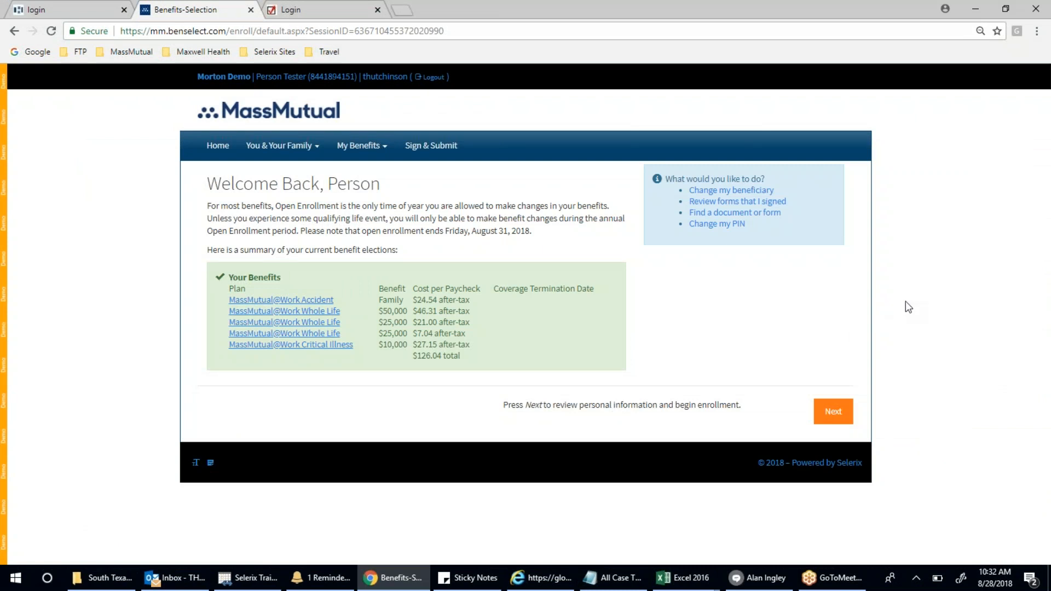
- View the MassMutual@Work Accident election details, continue, and log out of the enrollment session
left_click(332, 299)
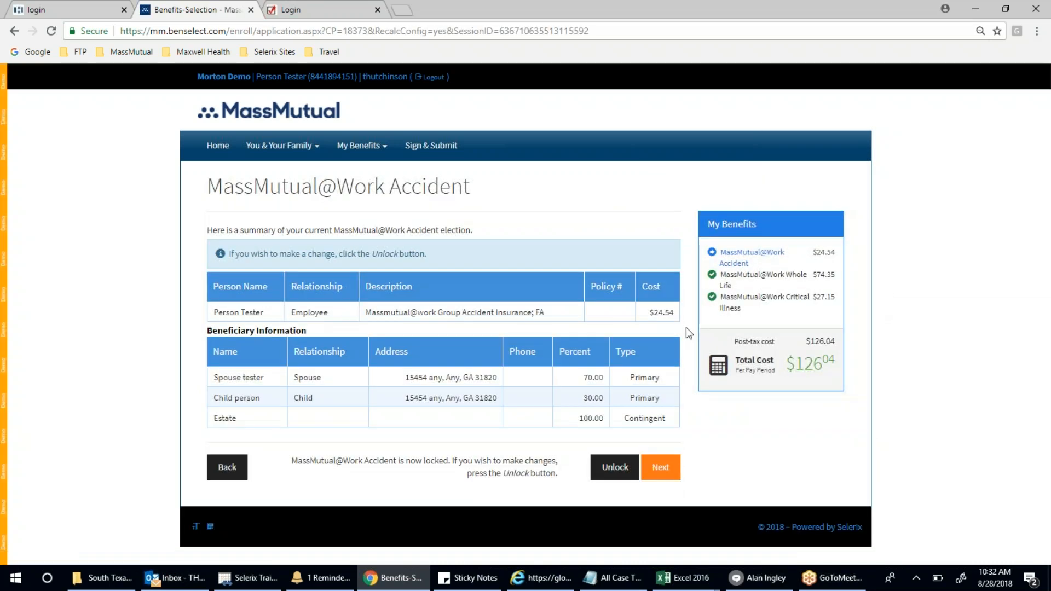
left_click(658, 467)
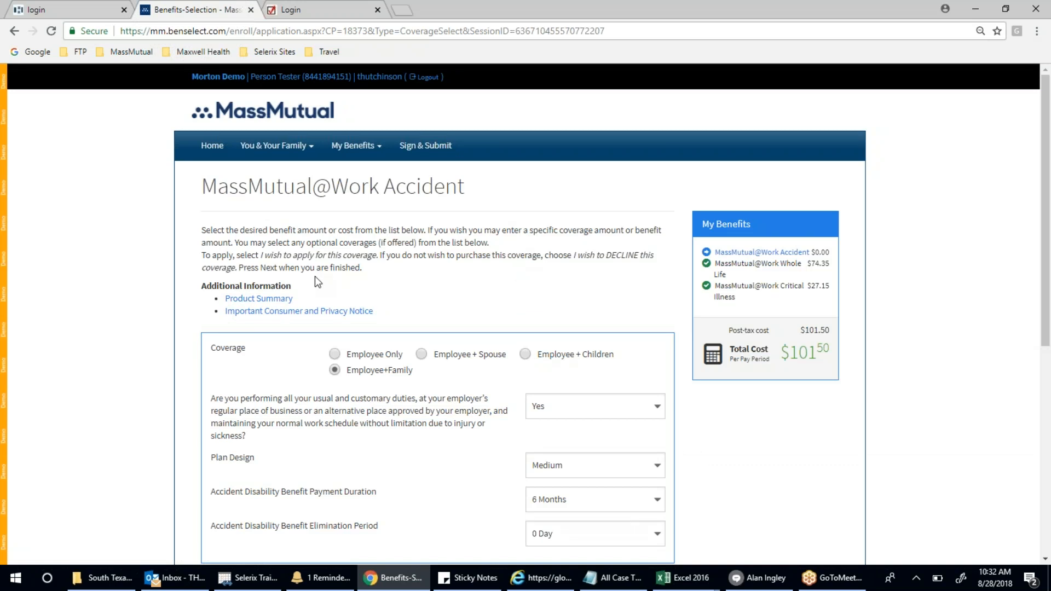
left_click(423, 79)
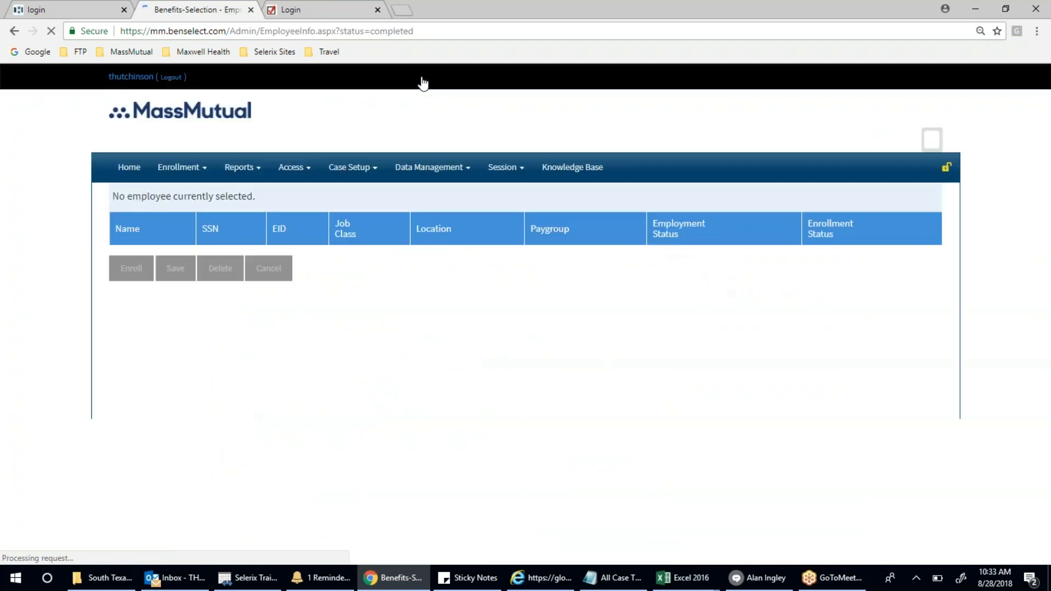